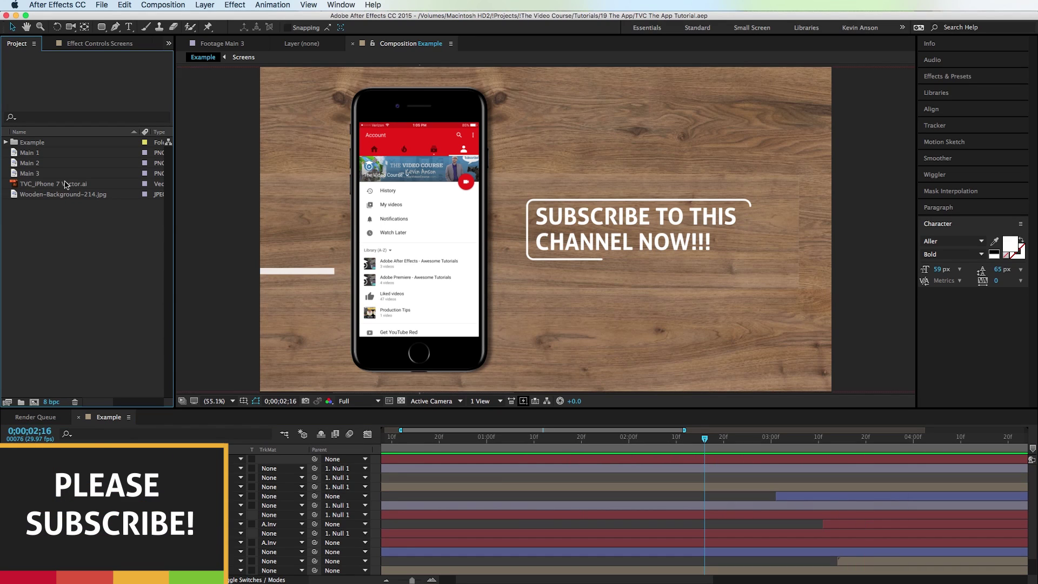
Preview the TVC_iPhone 7 Vector graphic on its own in the Footage viewer.
double_click(65, 184)
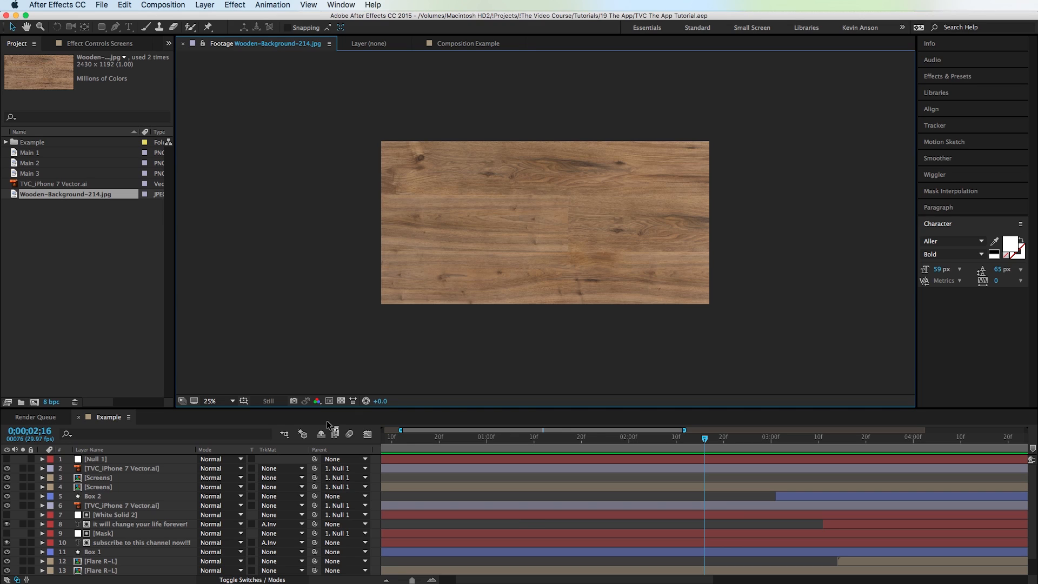
Review the Main 1, Main 2 and Main 3 app screenshots, then return to the Example composition.
click(42, 252)
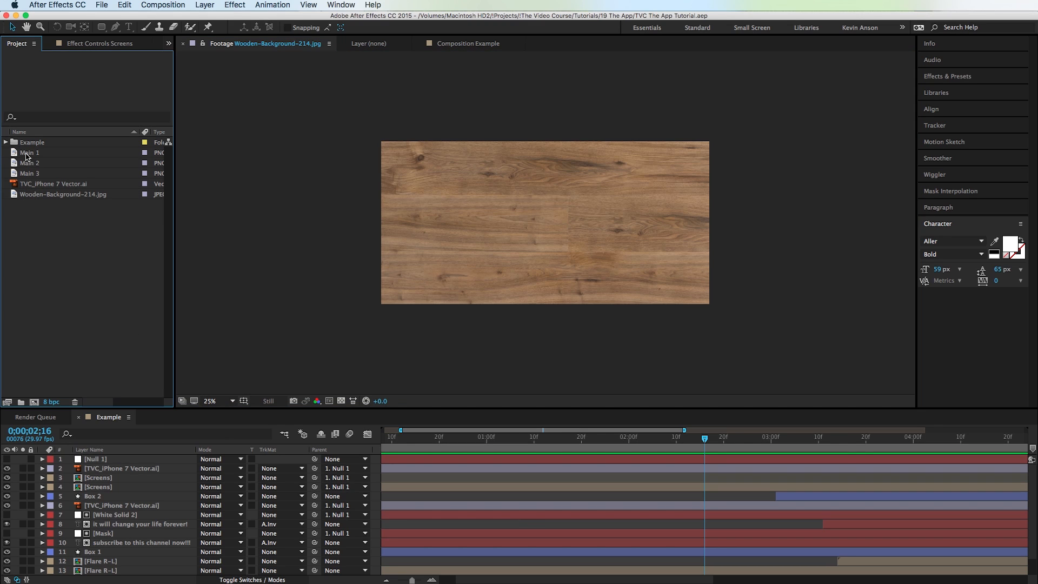
double_click(26, 154)
double_click(30, 165)
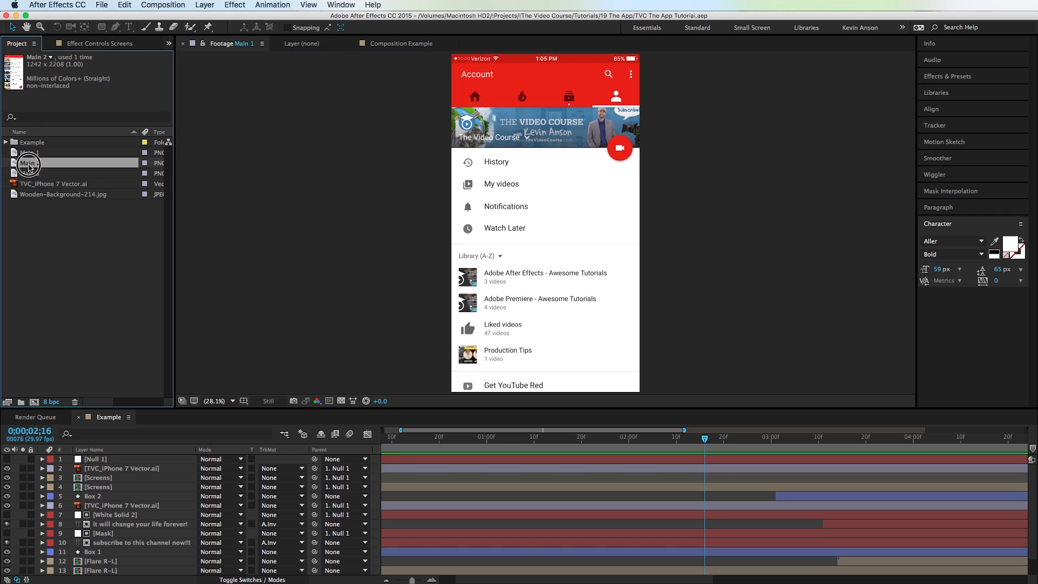
double_click(31, 173)
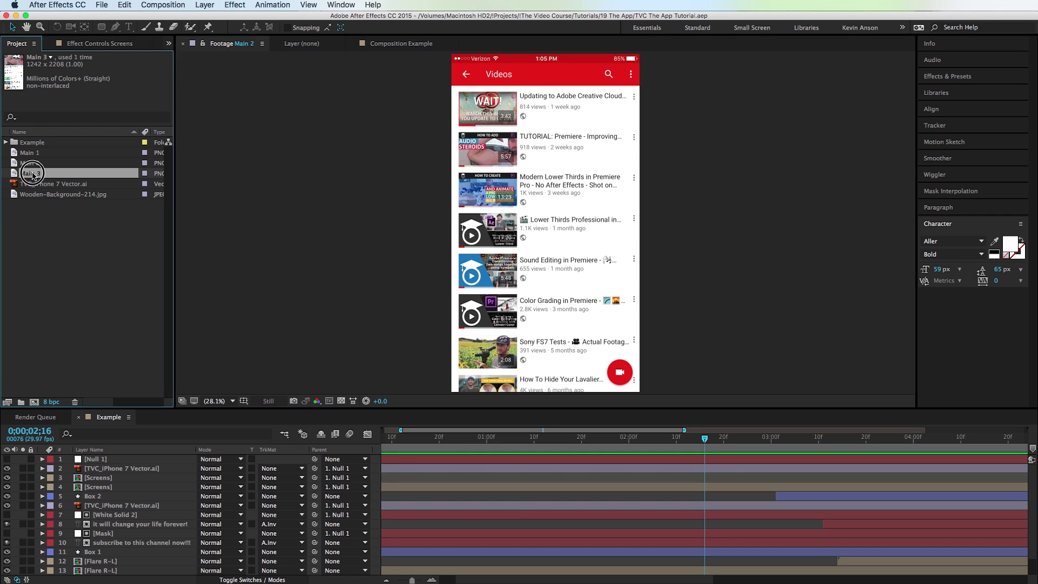
double_click(29, 152)
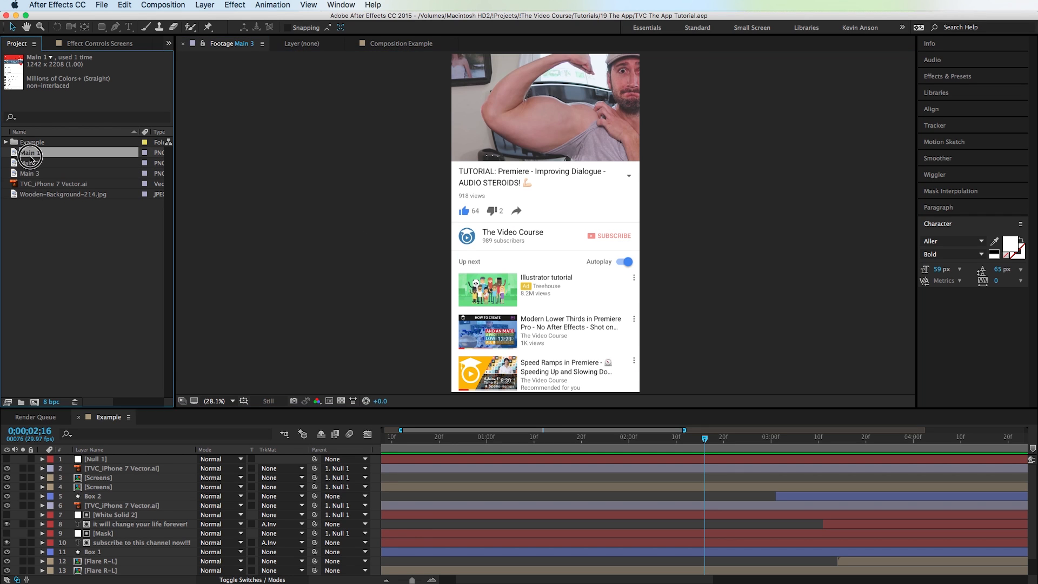
double_click(35, 173)
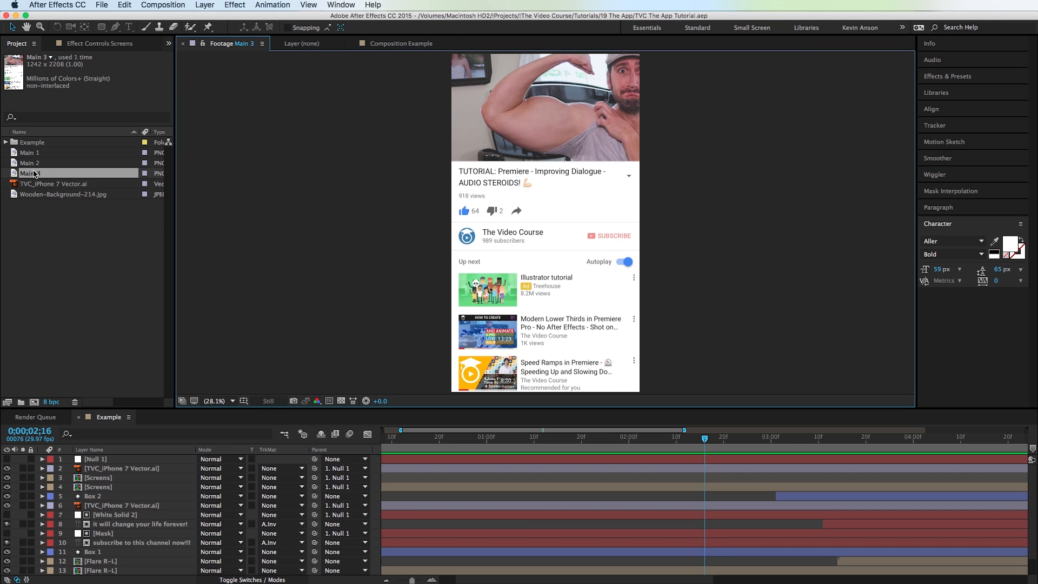
click(34, 284)
Create a new empty composition Comp 1 using the HDTV 1080 29.97 preset.
click(34, 404)
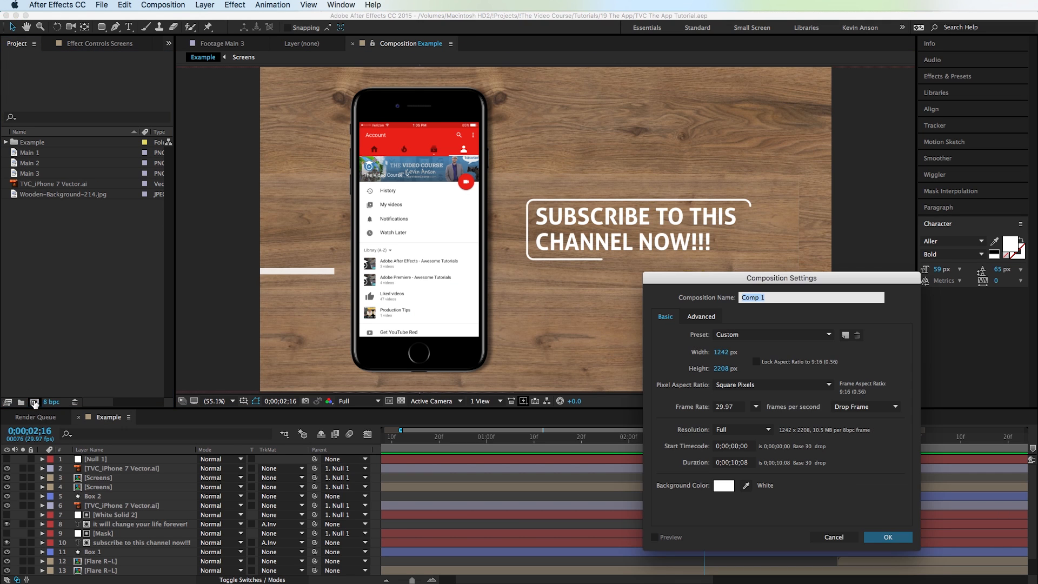
click(731, 334)
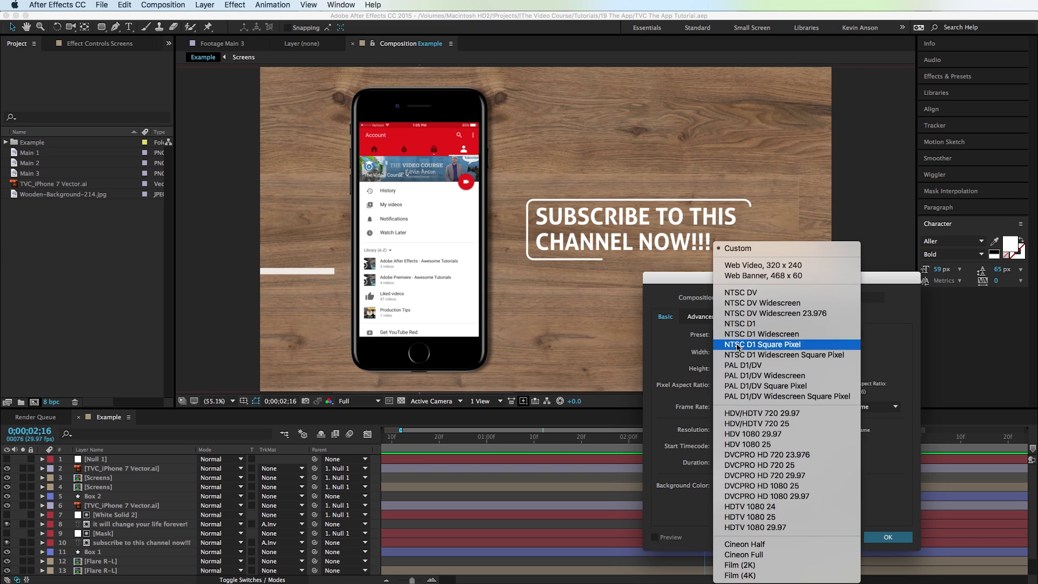
click(764, 529)
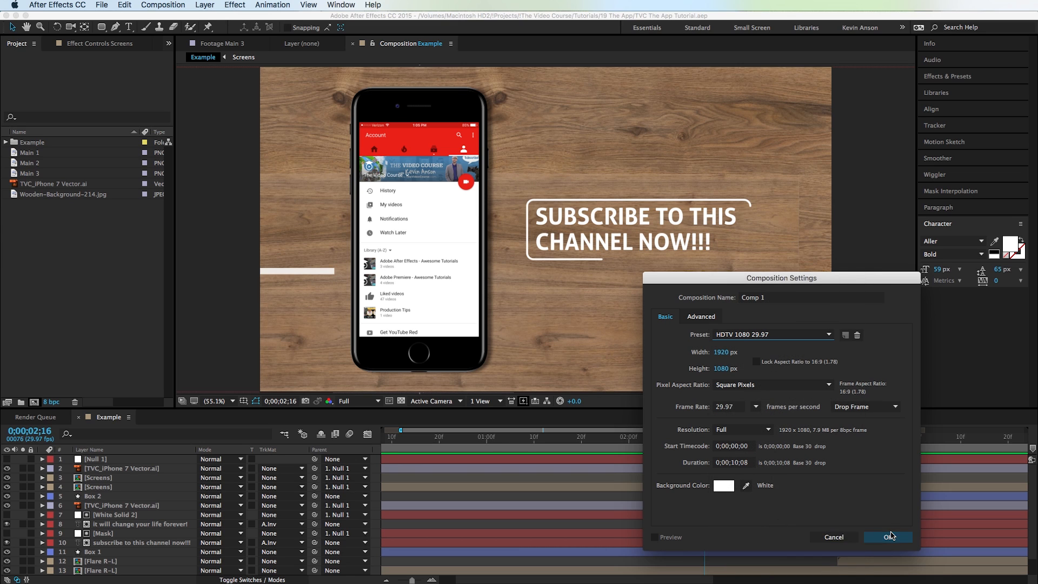
click(890, 537)
Place Wooden-Background-214.jpg in Comp 1 and scale it down to 91%.
click(68, 205)
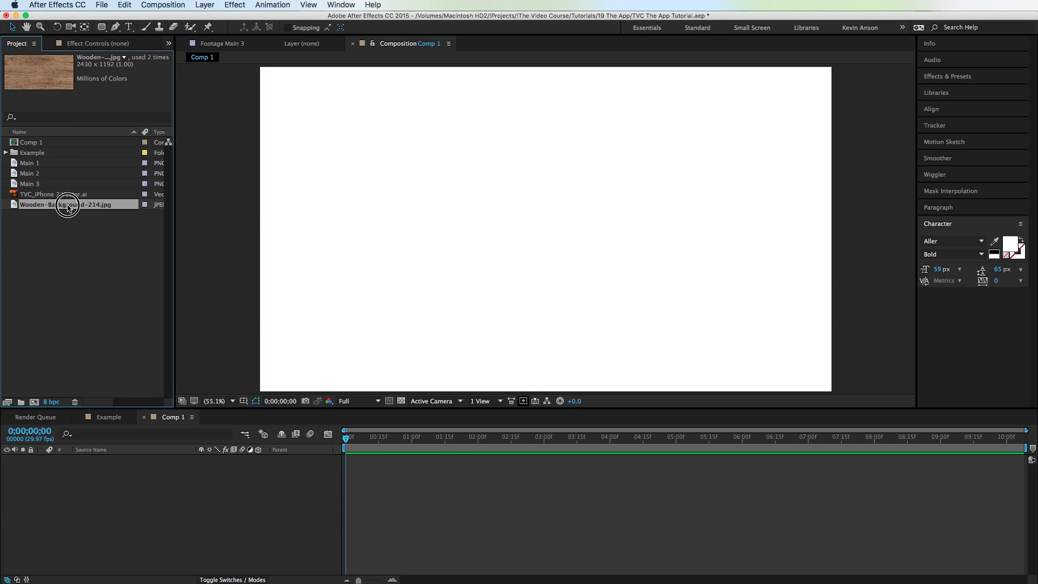
drag(67, 206, 145, 468)
key(s)
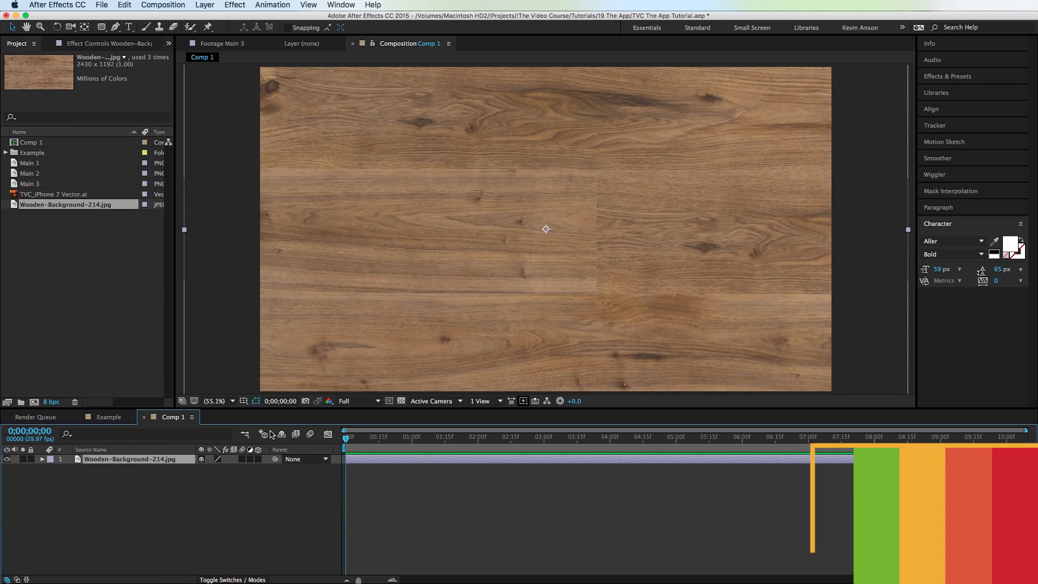
drag(217, 470, 217, 481)
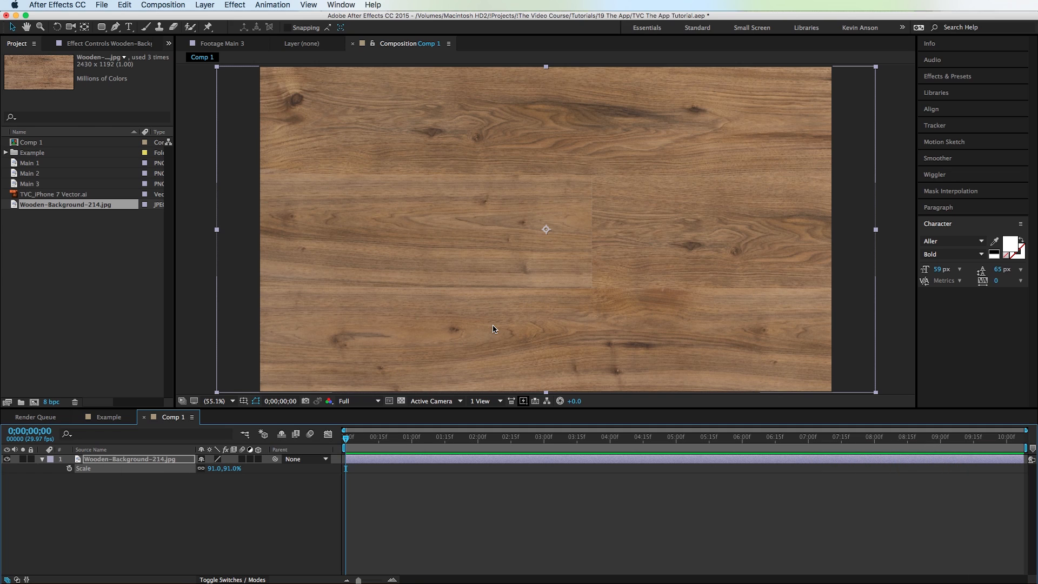
With safe guides shown, slide the wood background onto the left half of the frame.
key(apostrophe)
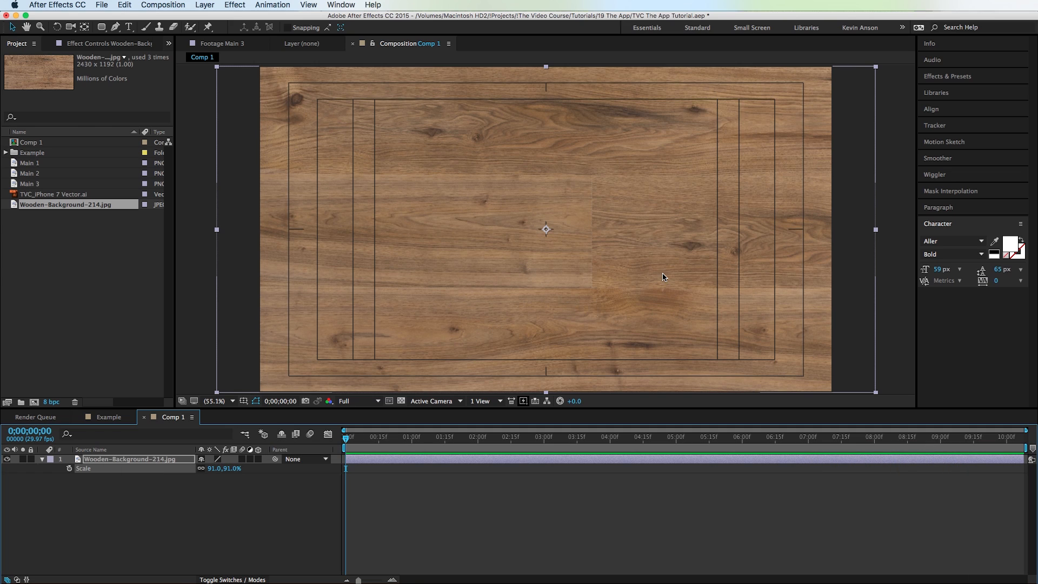
key(apostrophe)
key(apostrophe)
key(apostrophe)
key(apostrophe)
click(664, 276)
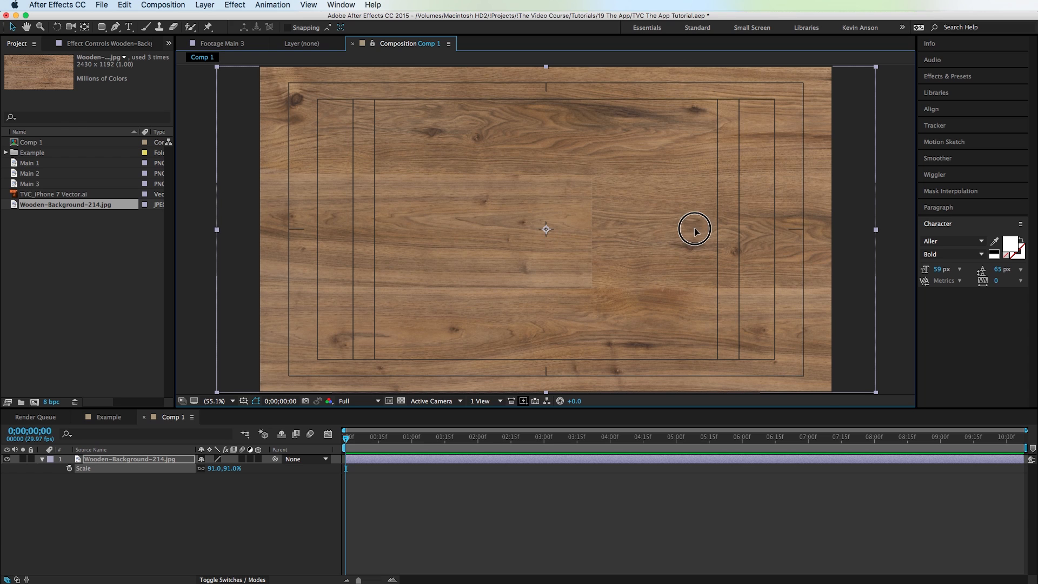
drag(695, 231, 370, 251)
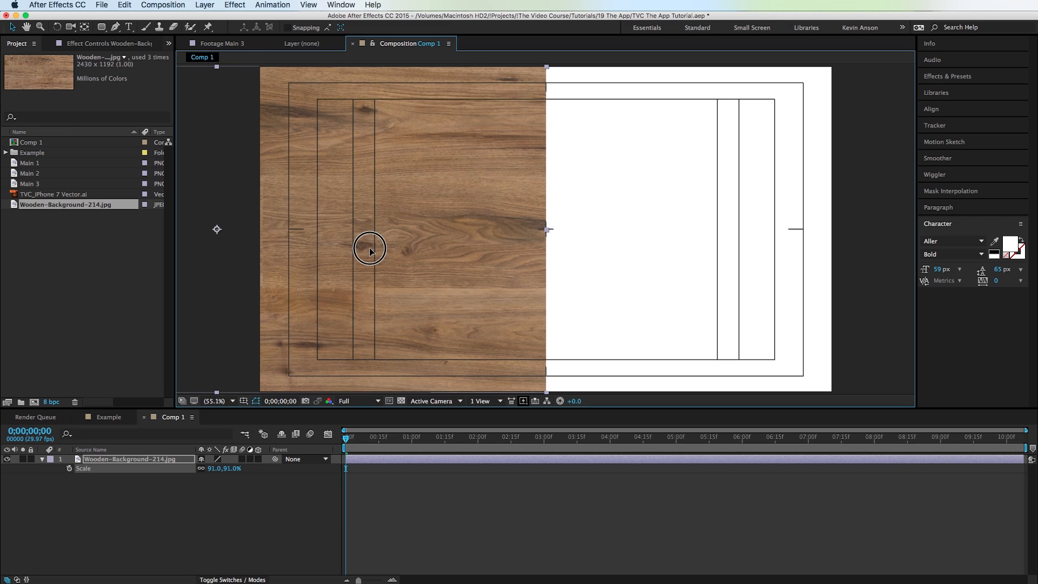
Duplicate the wood layer and move the copy to the right half of the frame.
click(160, 460)
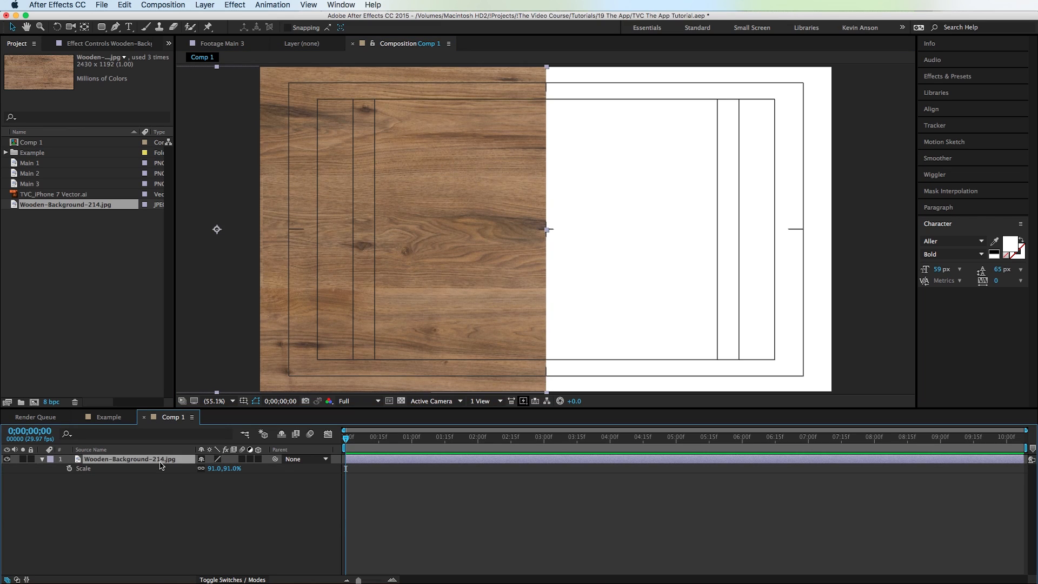
key(ctrl+d)
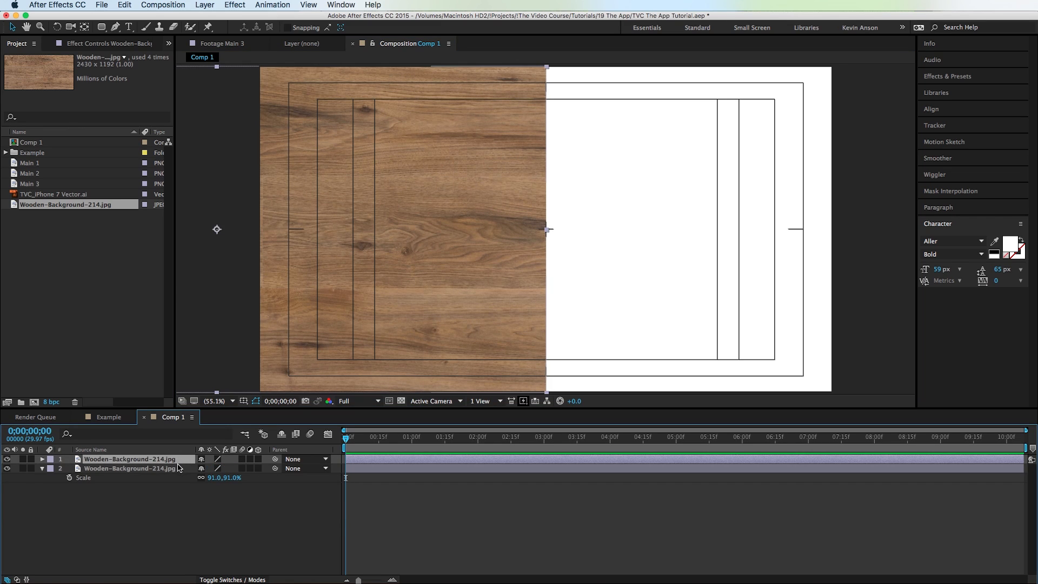
key(p)
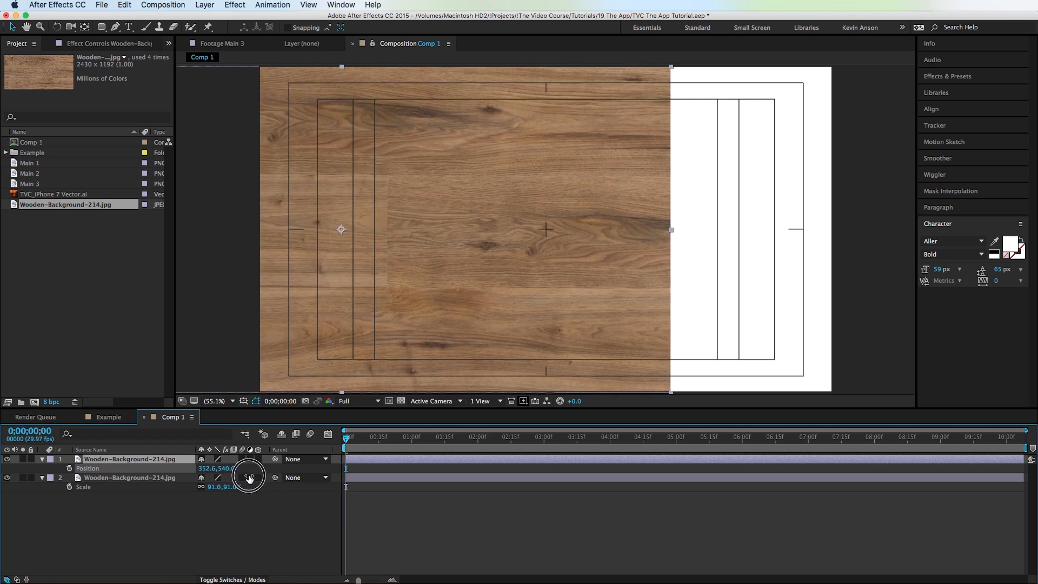
mouse_move(205, 472)
mouse_down()
mouse_move(371, 485)
mouse_move(247, 509)
mouse_up()
Mirror the copy with -91 Scale and nudge its position to close the seam.
key(shift+s)
text(-91)
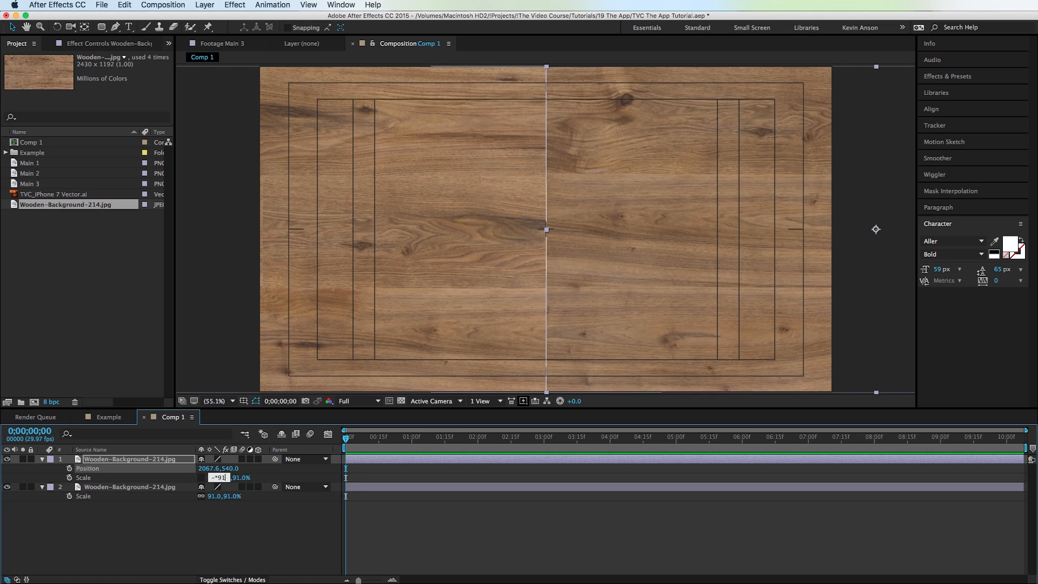
key(Return)
key(Down)
key(Down)
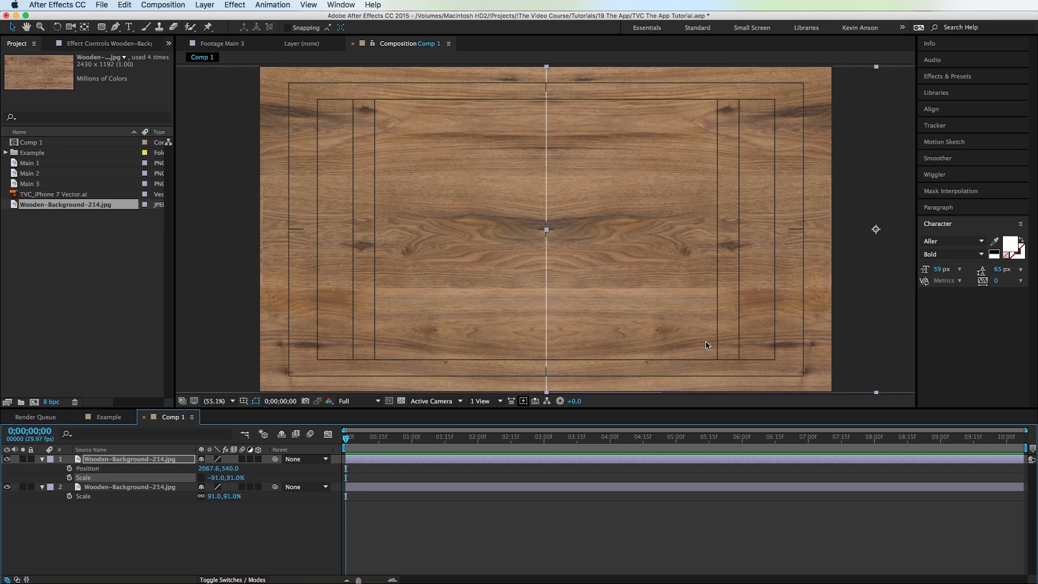
key(Left)
key(Left)
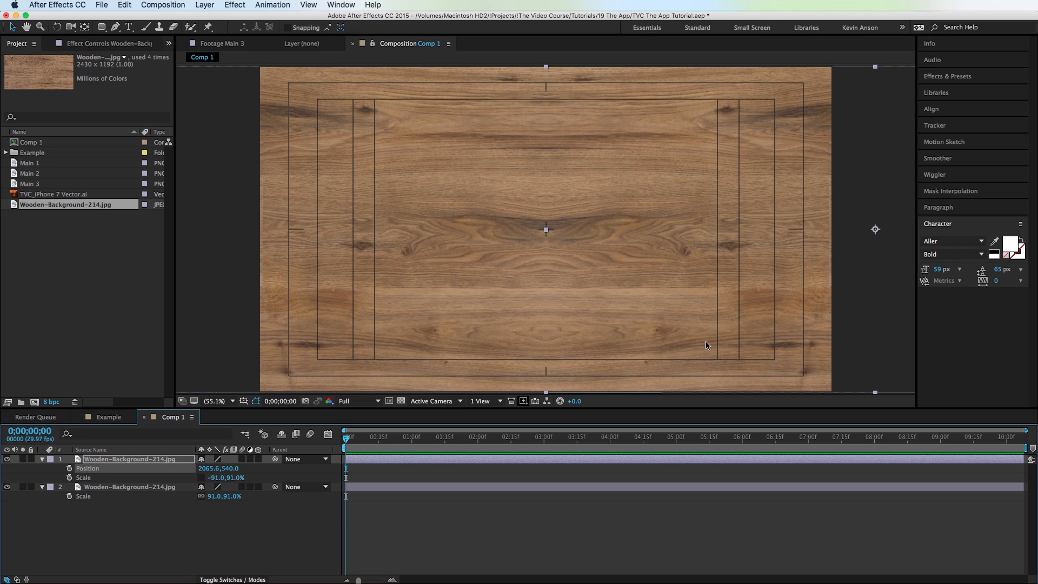
click(599, 551)
key(u)
Add the iPhone vector to Comp 1 and key out its green screen with Keylight (1.2).
drag(54, 194, 142, 459)
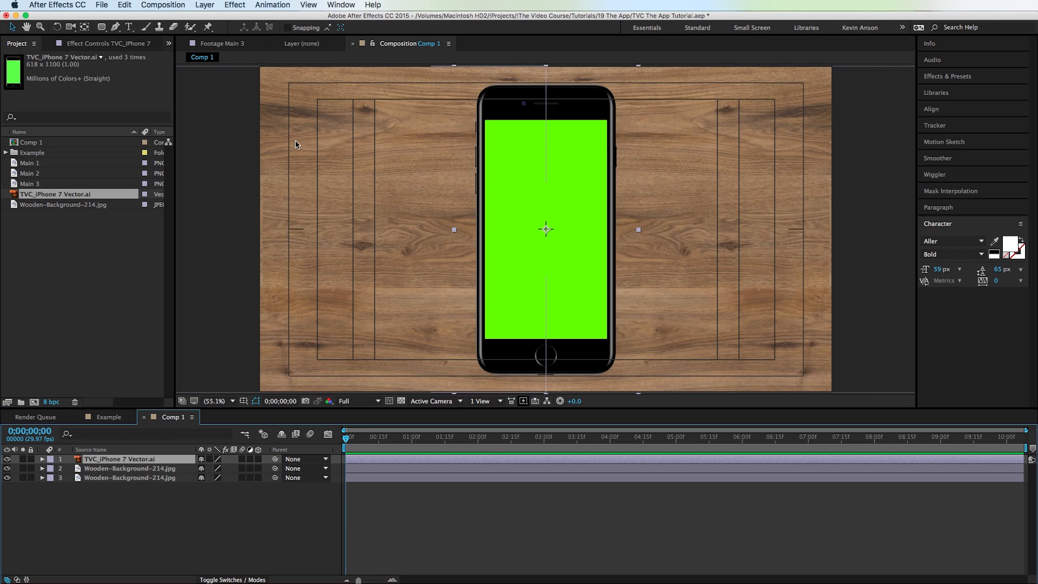
click(235, 6)
mouse_move(243, 159)
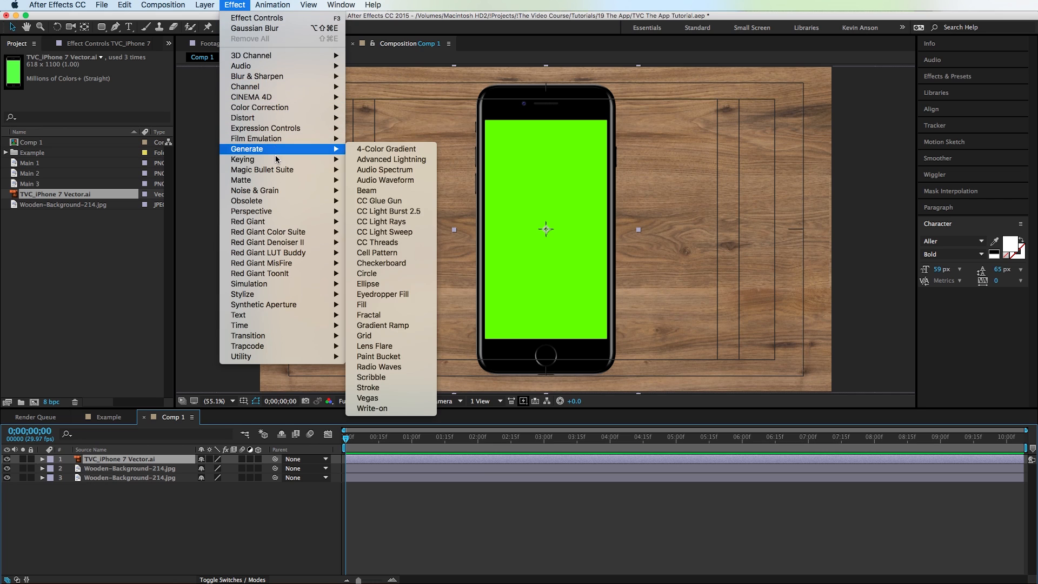
click(379, 242)
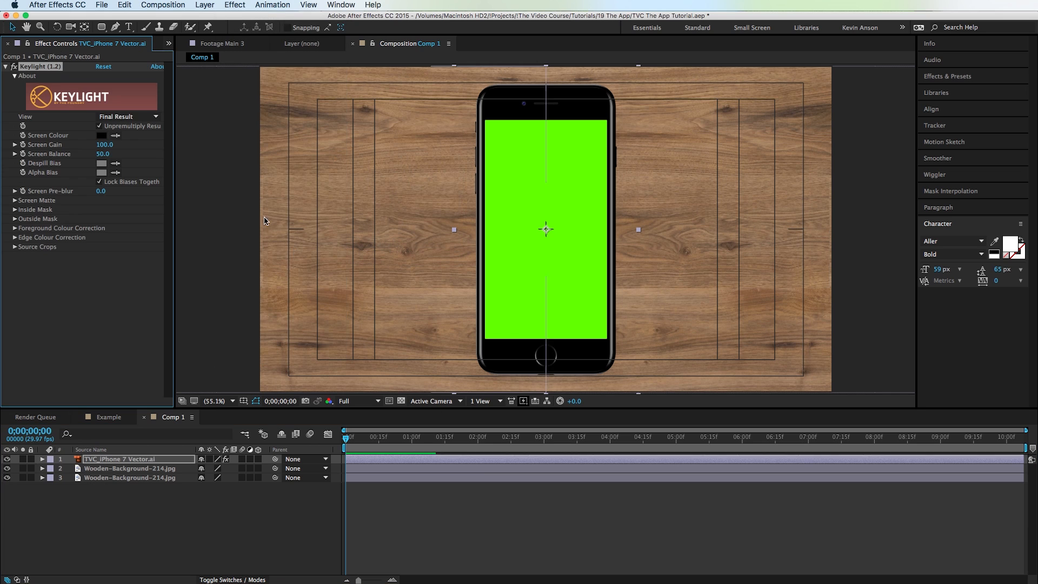
click(115, 136)
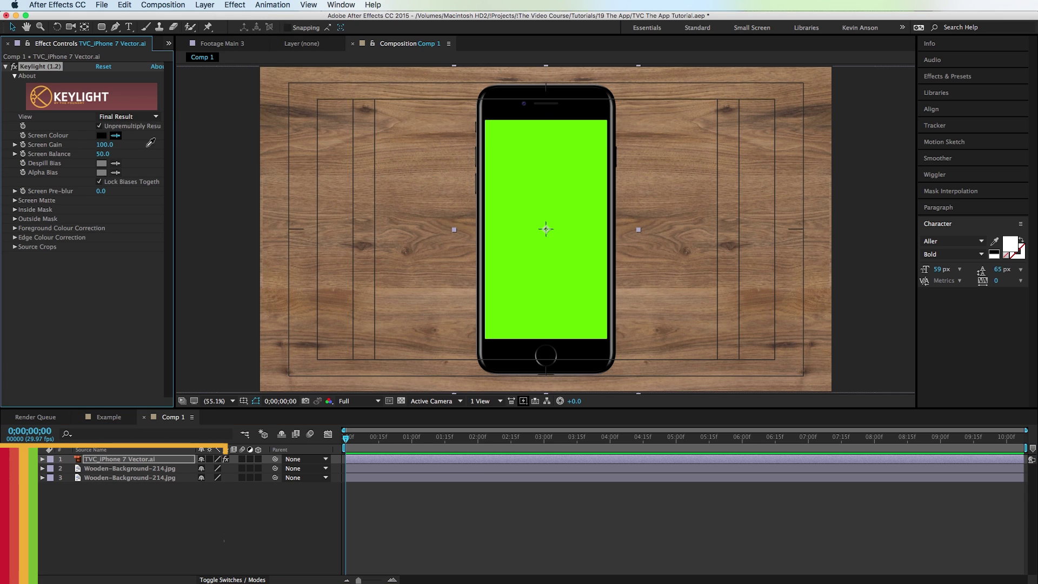
click(545, 186)
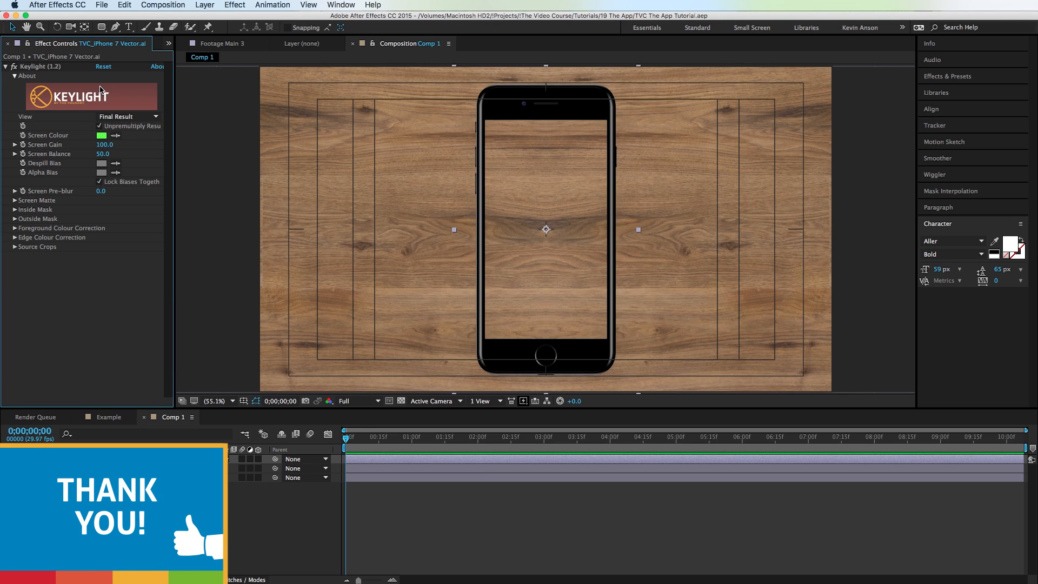
click(169, 47)
click(194, 57)
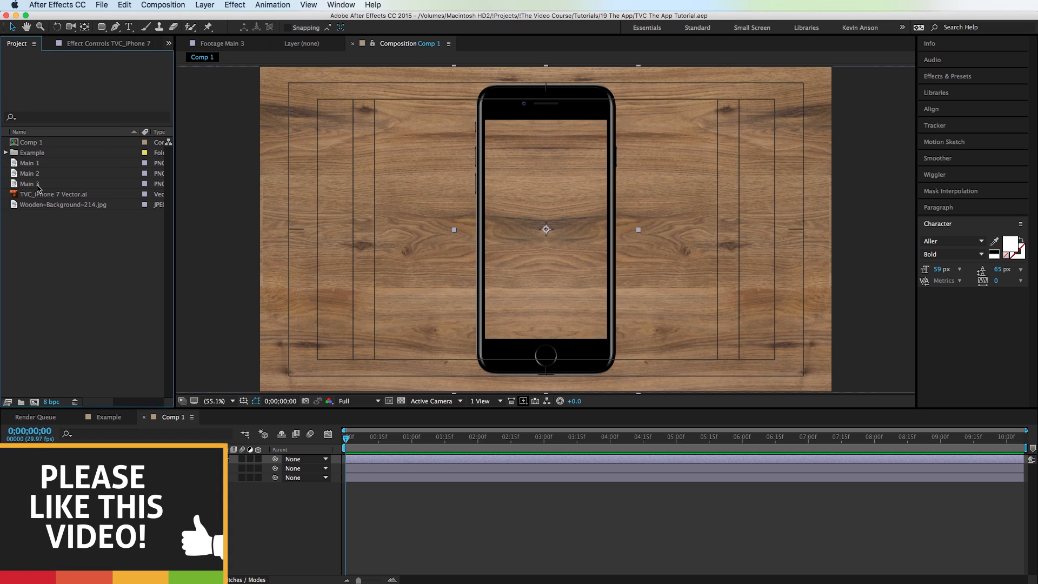
Trial the Main 1 screenshot in Comp 1 scaled to the phone, then remove it.
drag(31, 167, 543, 294)
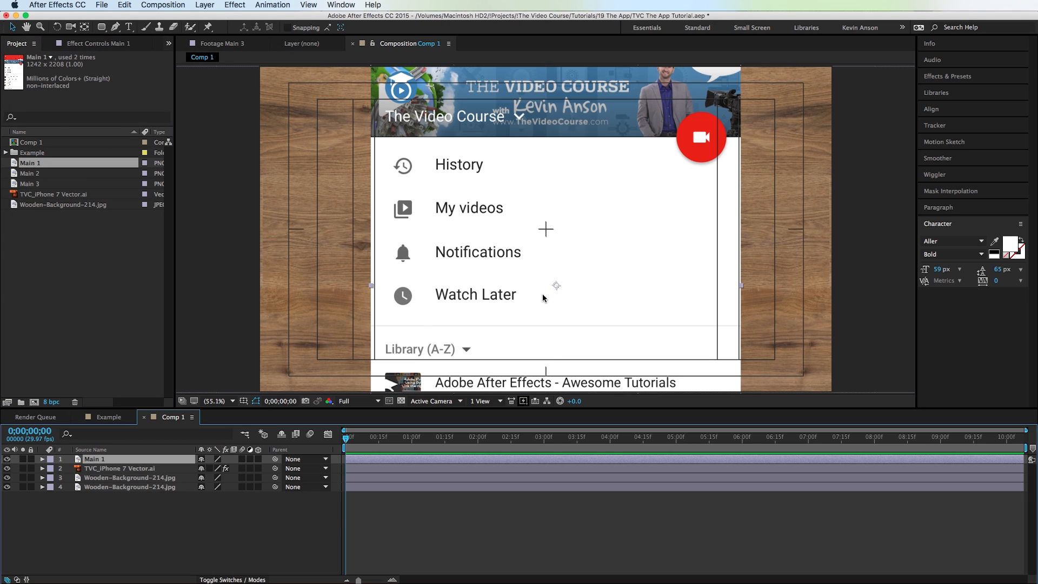
key(s)
drag(217, 470, 199, 482)
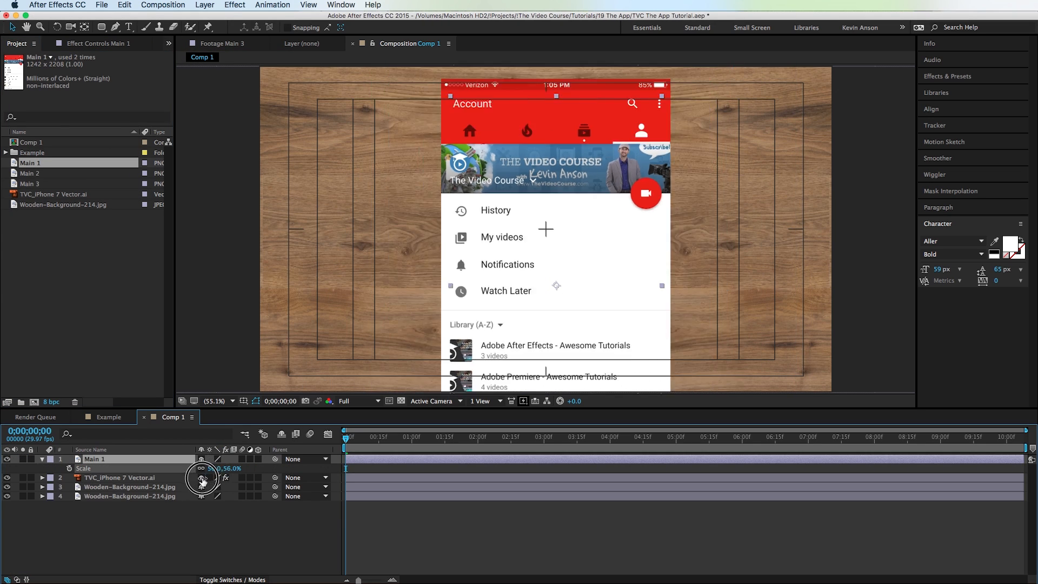
key(Delete)
click(59, 255)
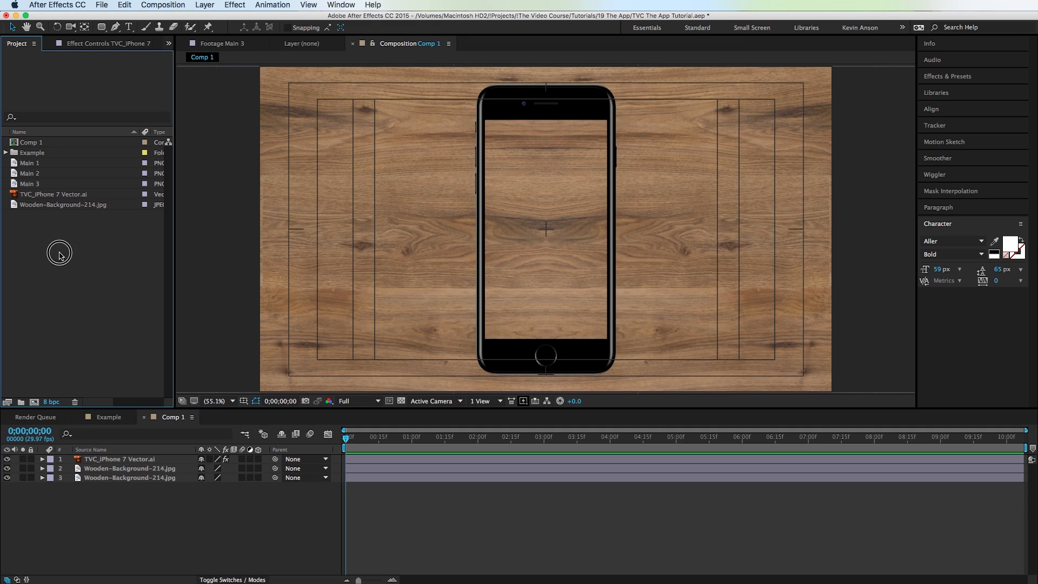
Create a new composition from the Main 1 screenshot and play it back.
click(30, 165)
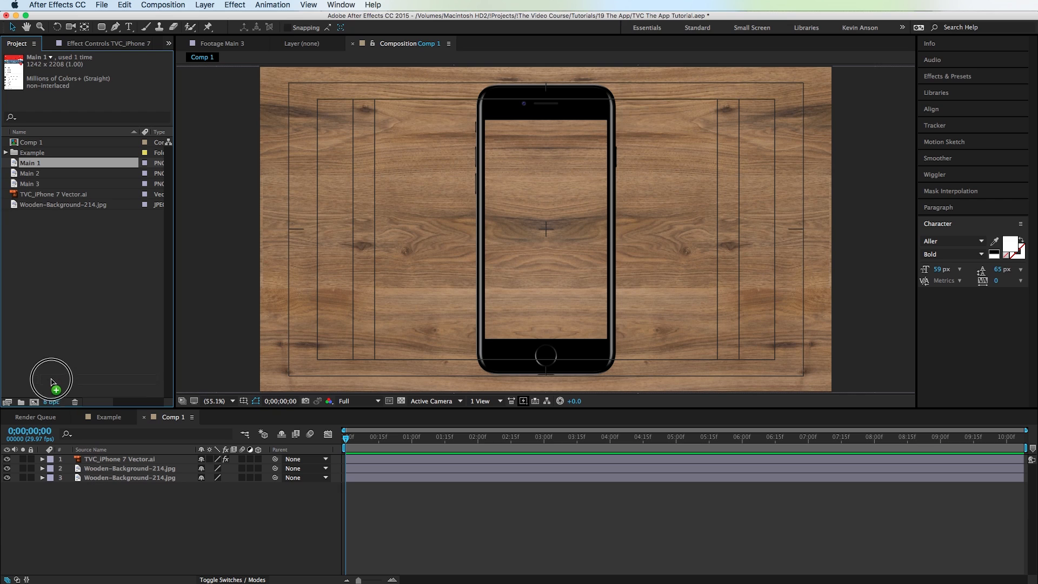
drag(51, 381, 34, 402)
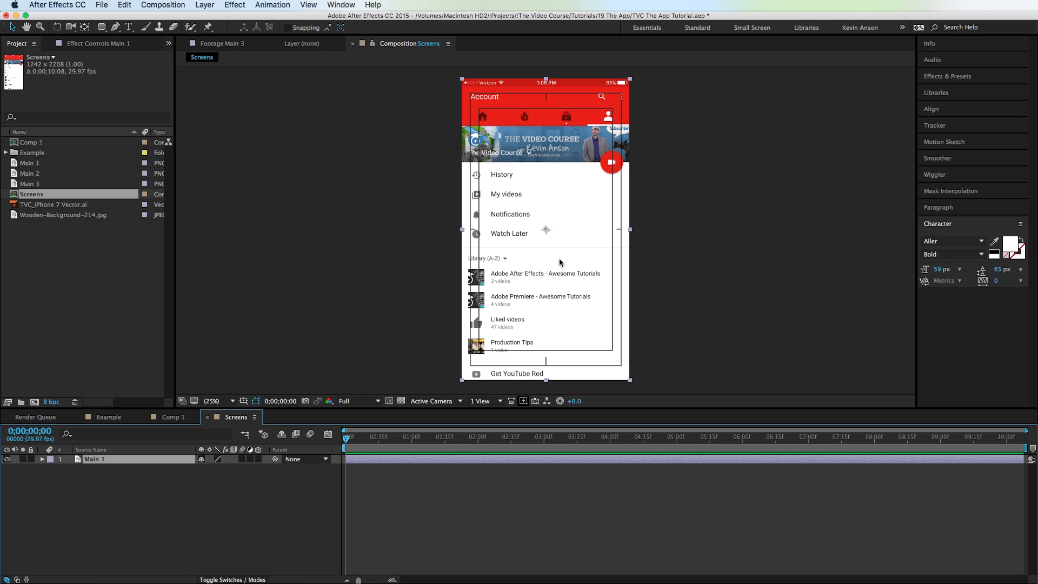
click(474, 490)
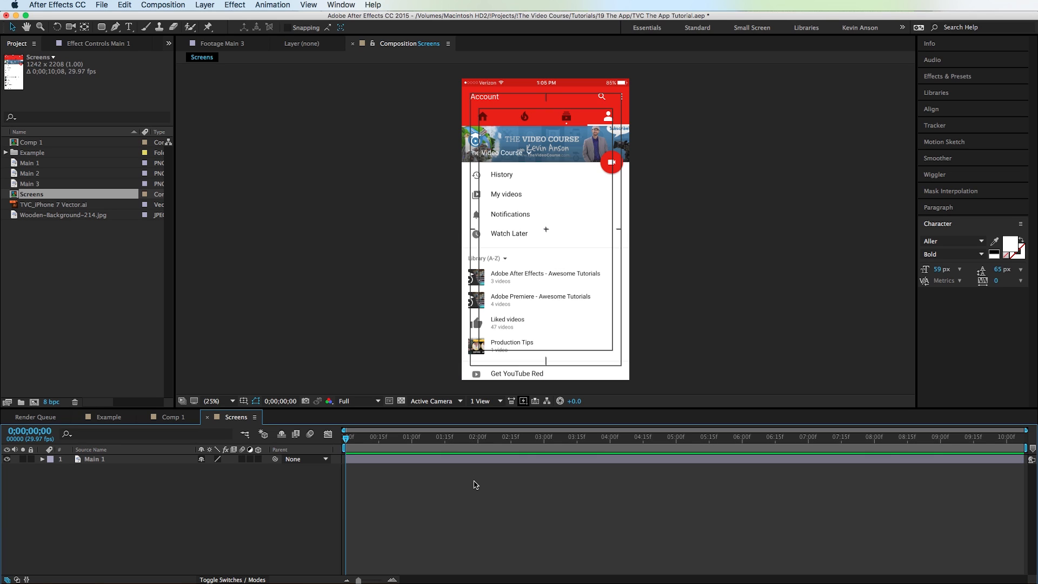
key(space)
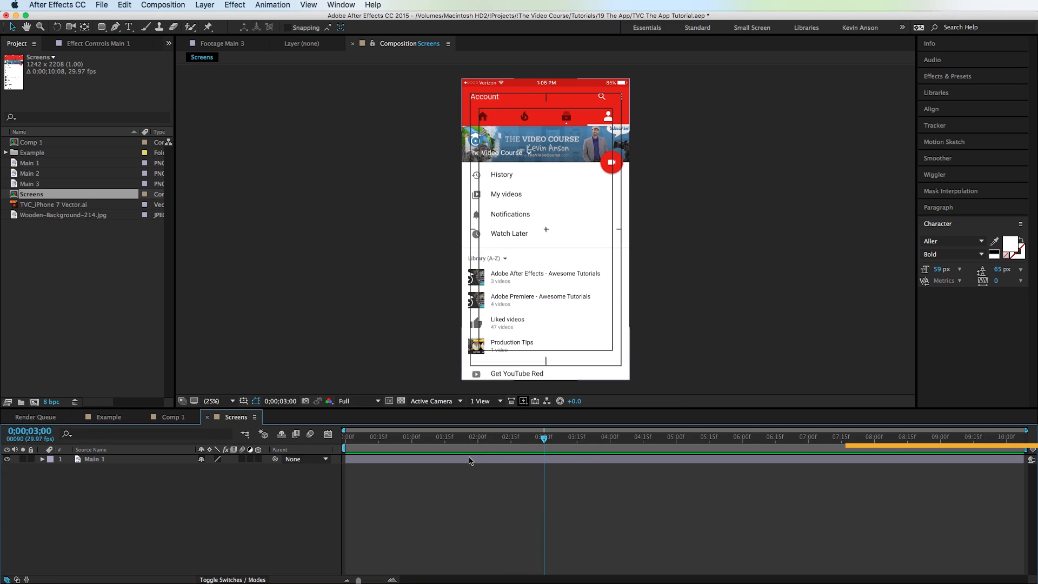
Keyframe Main 1's Position from 621 to -629 over 3:00–3:20 with Easy Ease.
click(495, 461)
key(p)
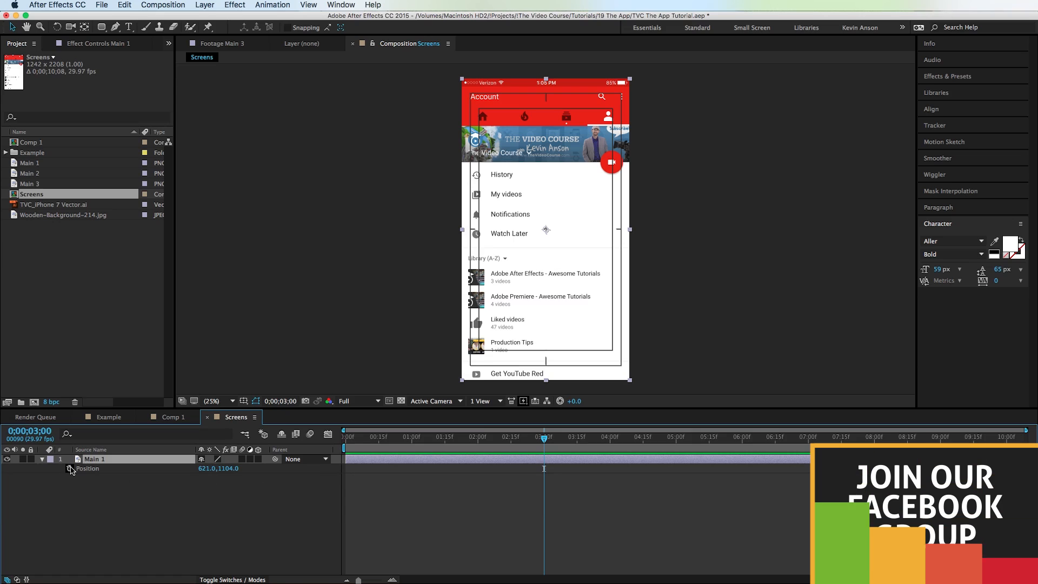
click(70, 470)
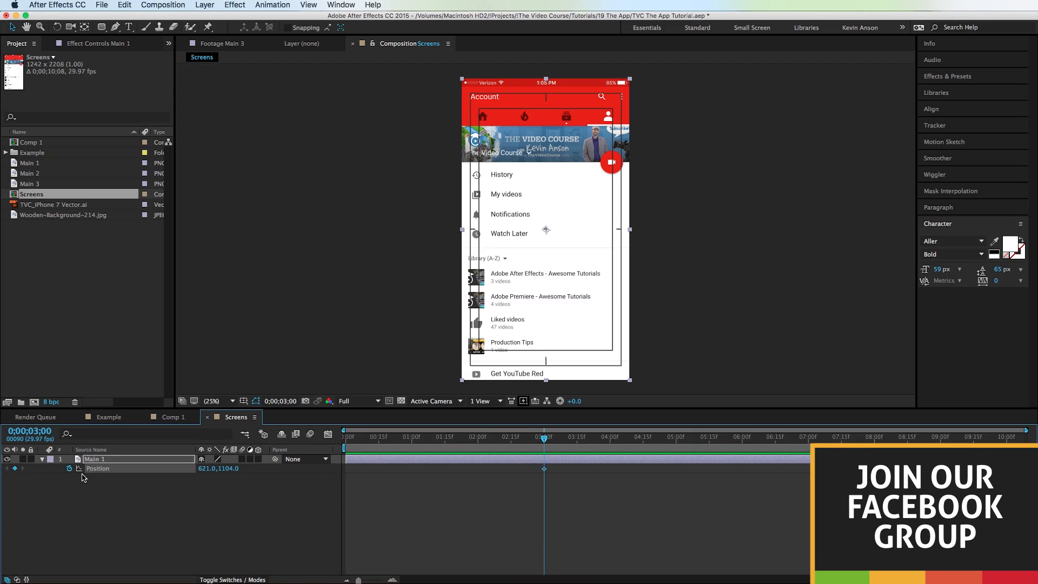
key(Page_Down)
key(Page_Down)
key(Page_Down)
key(Page_Down)
key(Page_Down)
key(Page_Down)
key(Page_Down)
key(Page_Down)
key(Page_Down)
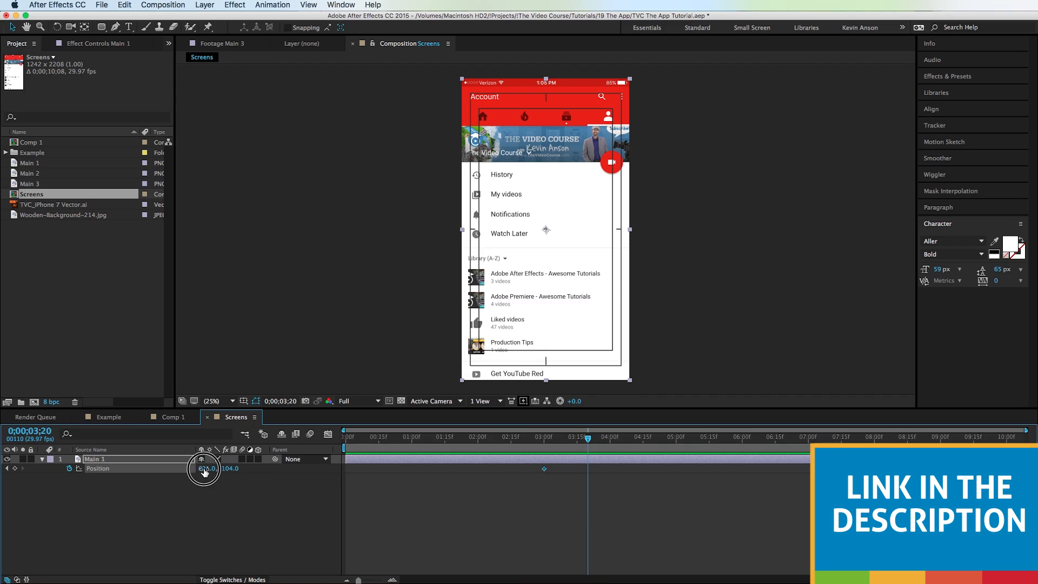
drag(205, 473, 20, 491)
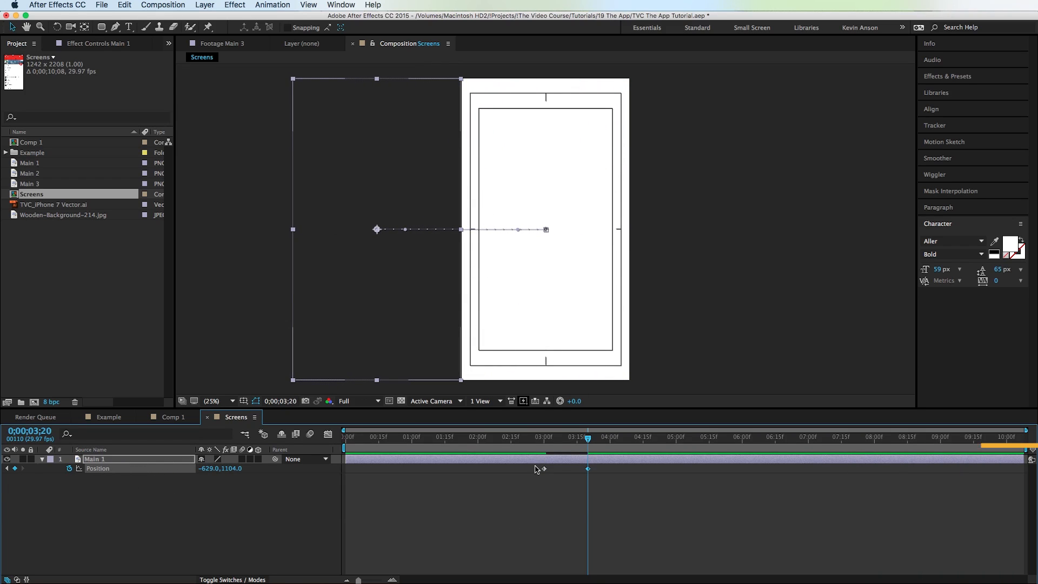
drag(539, 469, 604, 479)
right_click(590, 471)
mouse_move(640, 575)
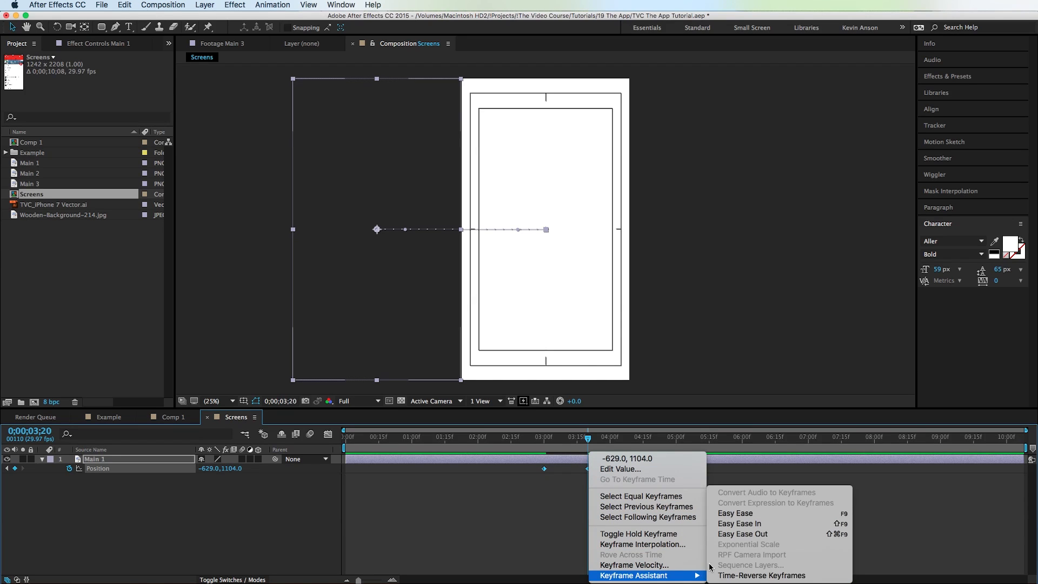
click(735, 512)
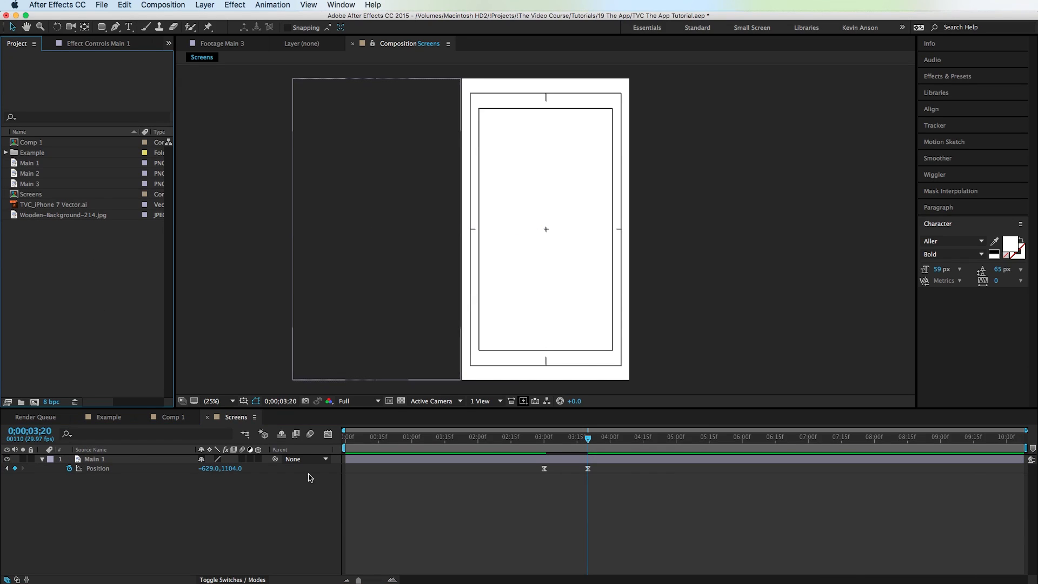
Add Main 2 starting at 3:00 and keyframe it sliding in from 1869 to 621 by 3:20.
click(583, 459)
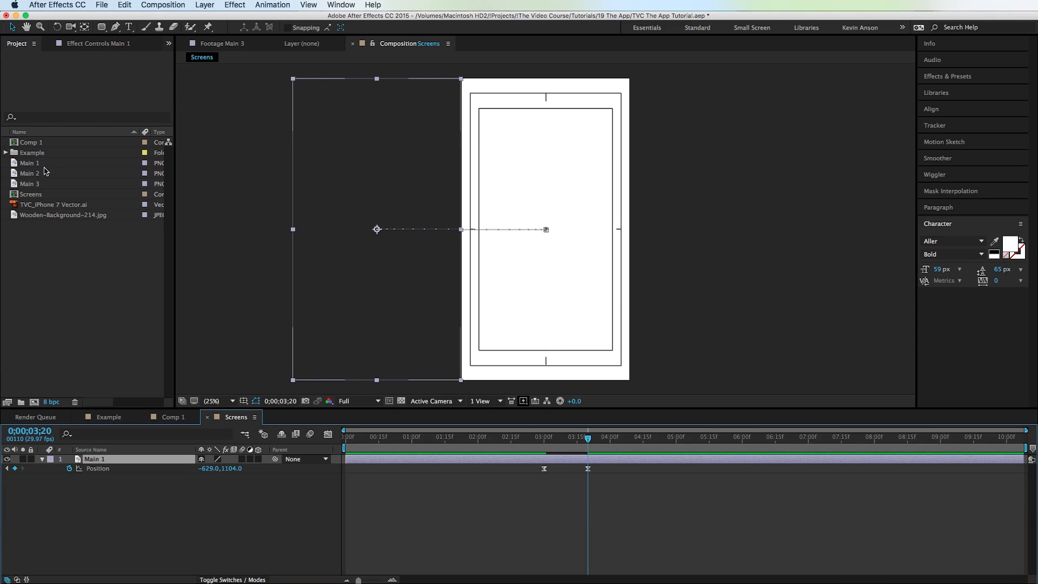
drag(41, 173, 559, 460)
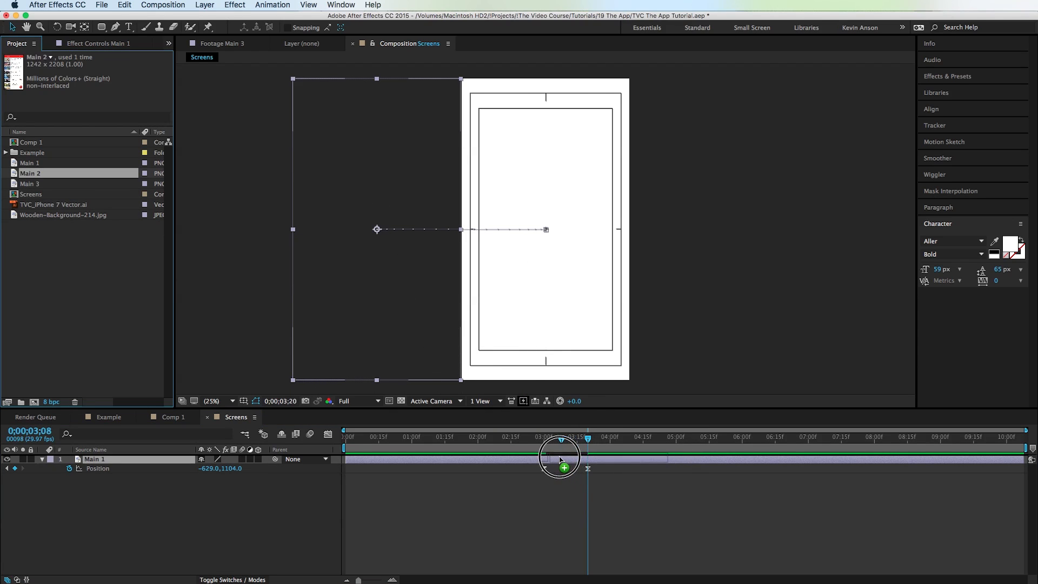
drag(560, 460, 553, 459)
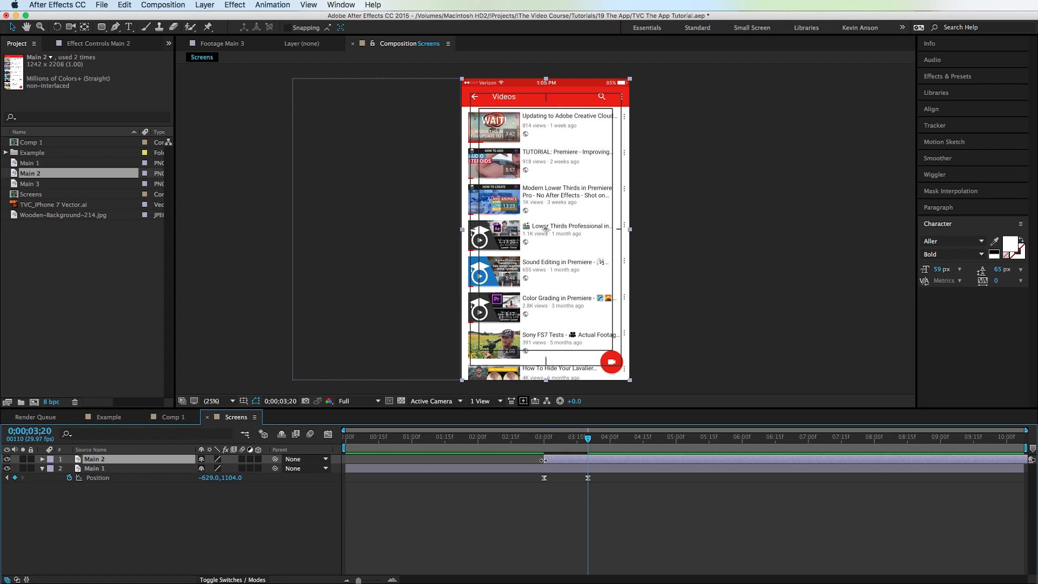
key(i)
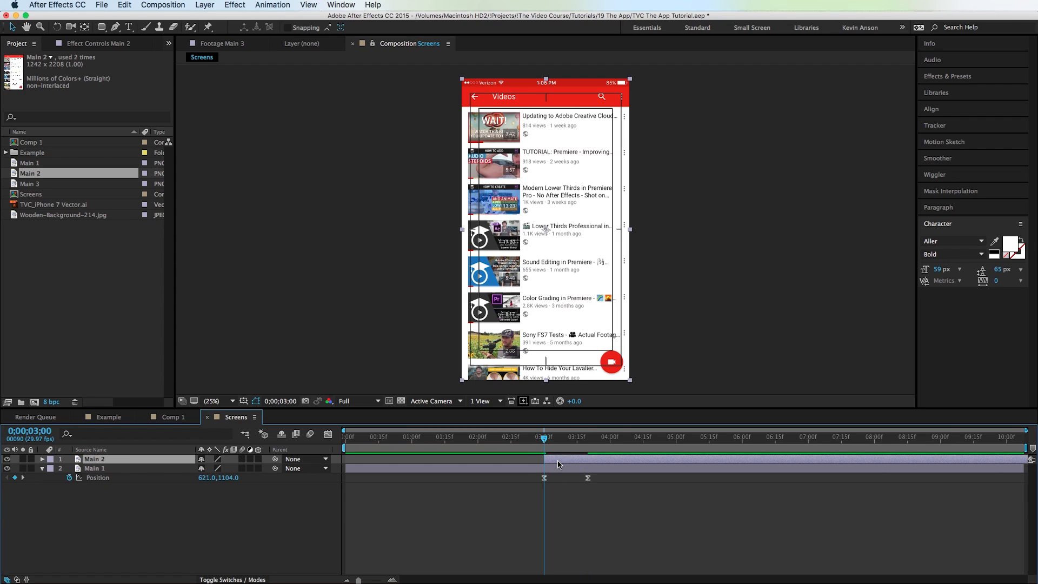
key(p)
click(69, 468)
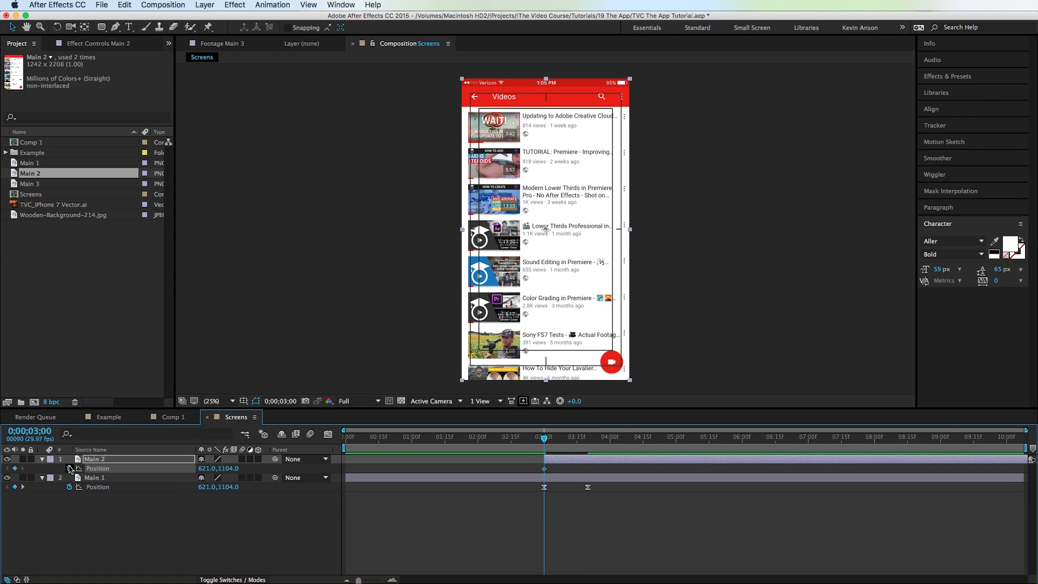
key(k)
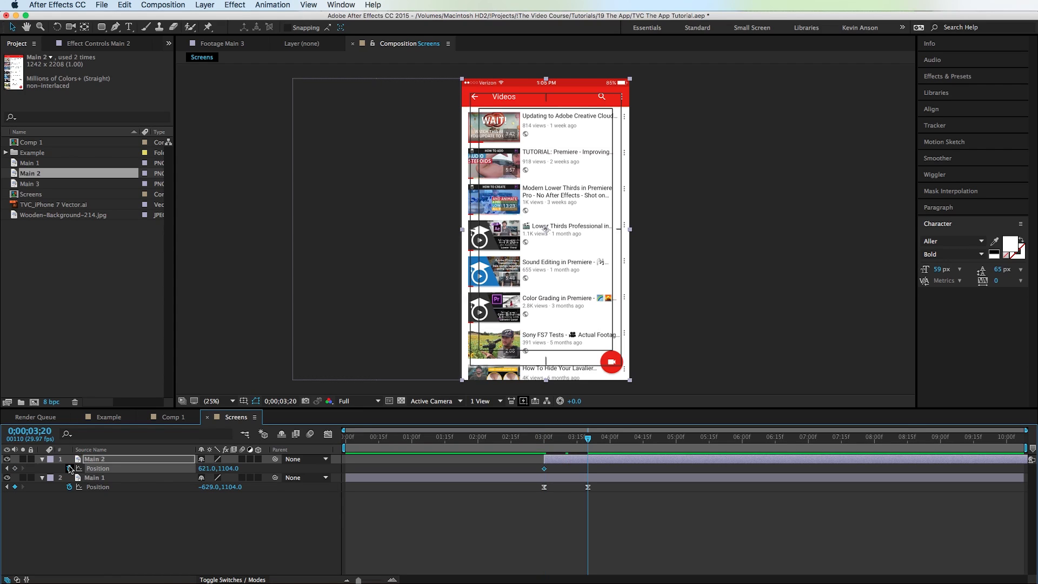
click(14, 468)
click(8, 468)
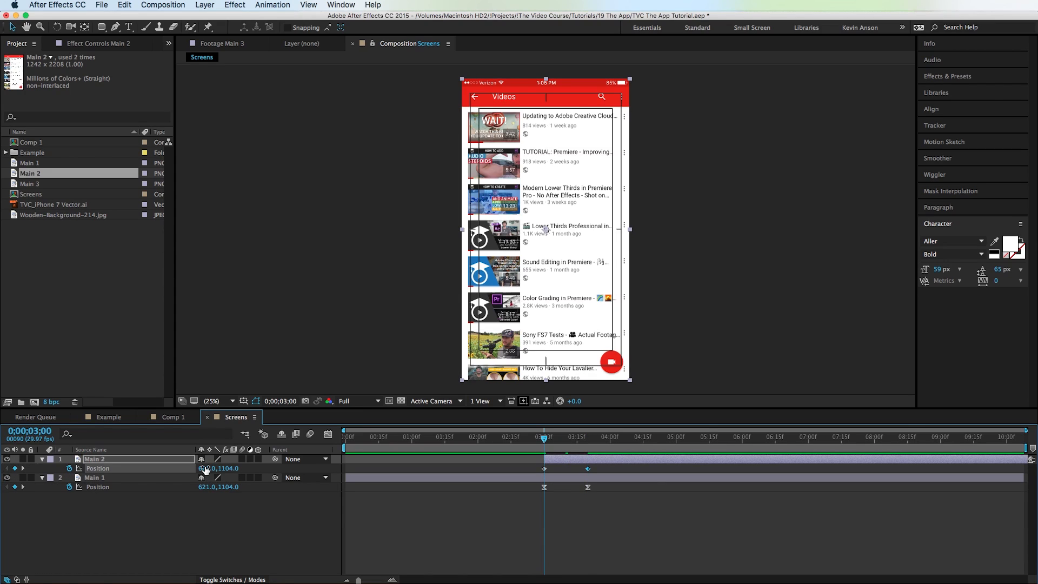
mouse_move(211, 469)
mouse_down()
mouse_move(424, 452)
mouse_move(858, 447)
mouse_up()
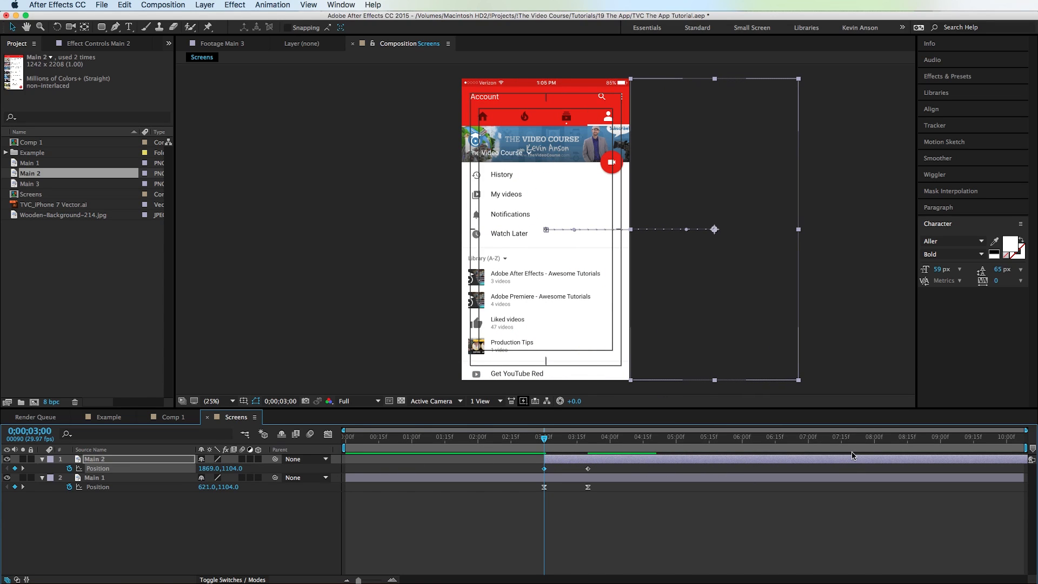
Scrub through the Main 1 to Main 2 slide transition to check it.
drag(600, 479, 532, 475)
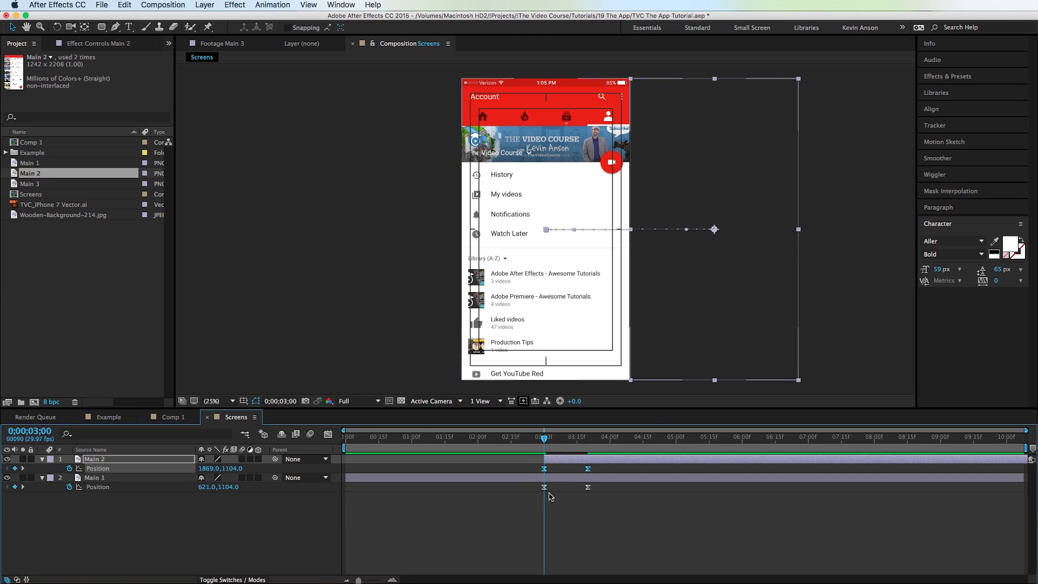
click(607, 533)
click(543, 437)
mouse_move(544, 437)
mouse_down()
mouse_move(590, 440)
mouse_move(563, 443)
mouse_move(560, 459)
mouse_up()
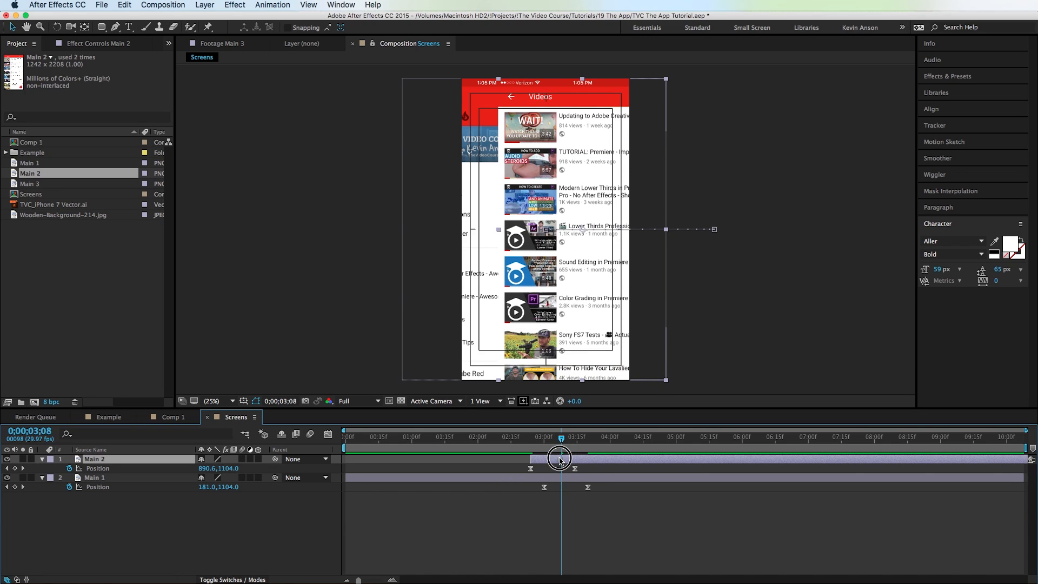
mouse_move(561, 439)
mouse_down()
mouse_move(553, 445)
mouse_move(584, 447)
mouse_move(517, 451)
mouse_move(618, 461)
mouse_up()
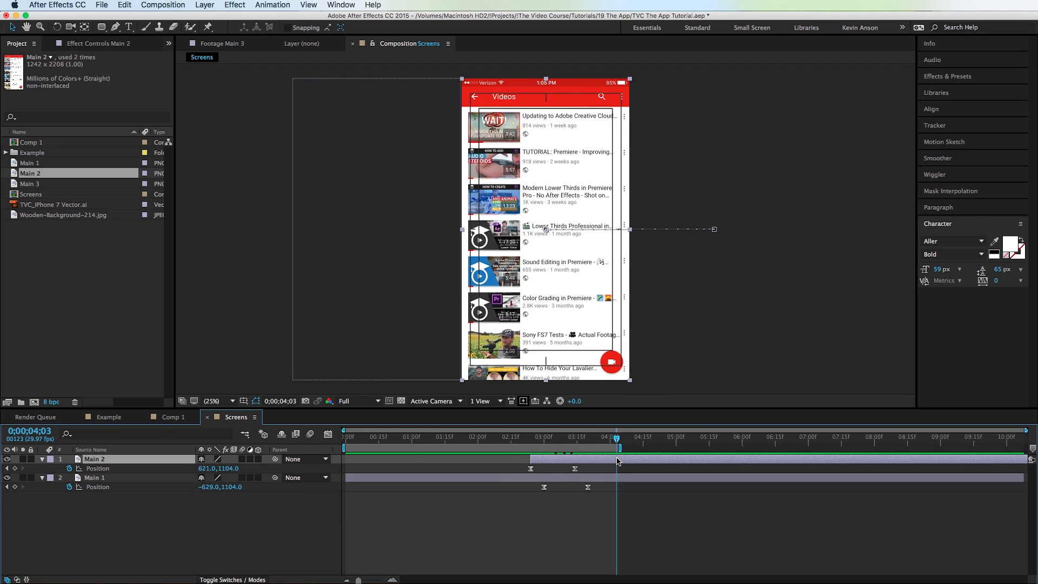
click(499, 439)
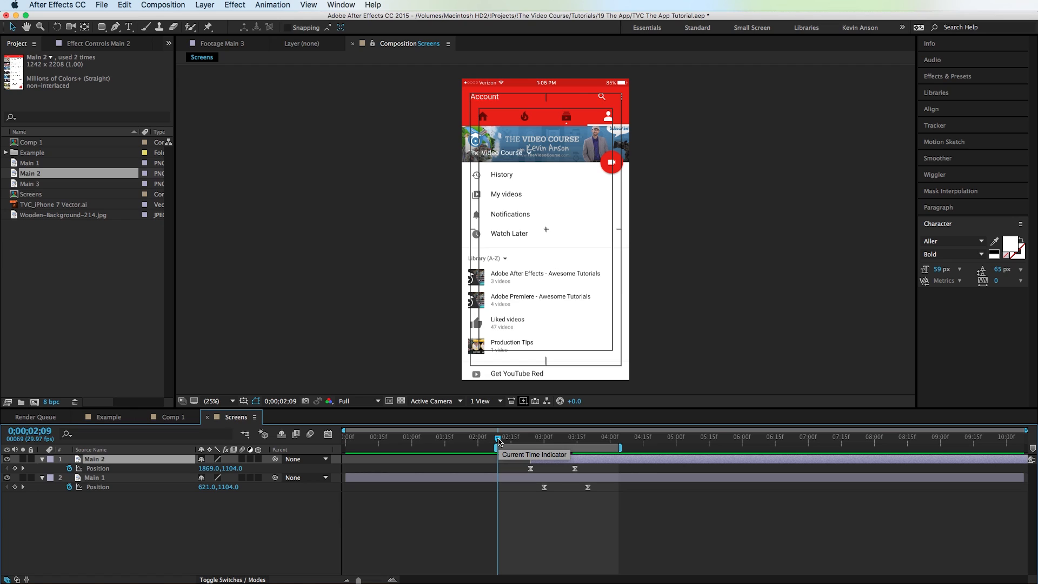
click(612, 439)
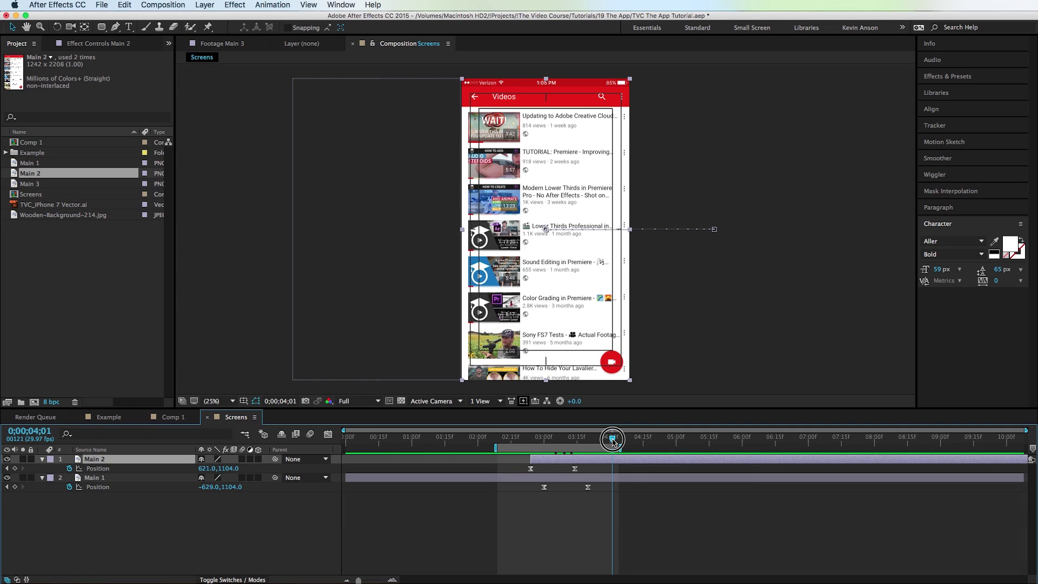
click(655, 525)
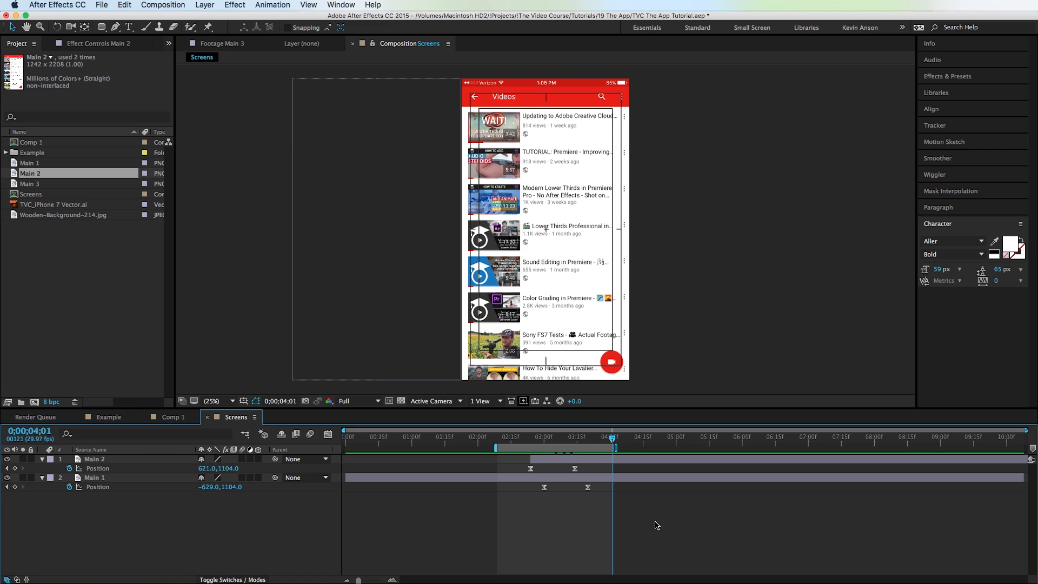
key(space)
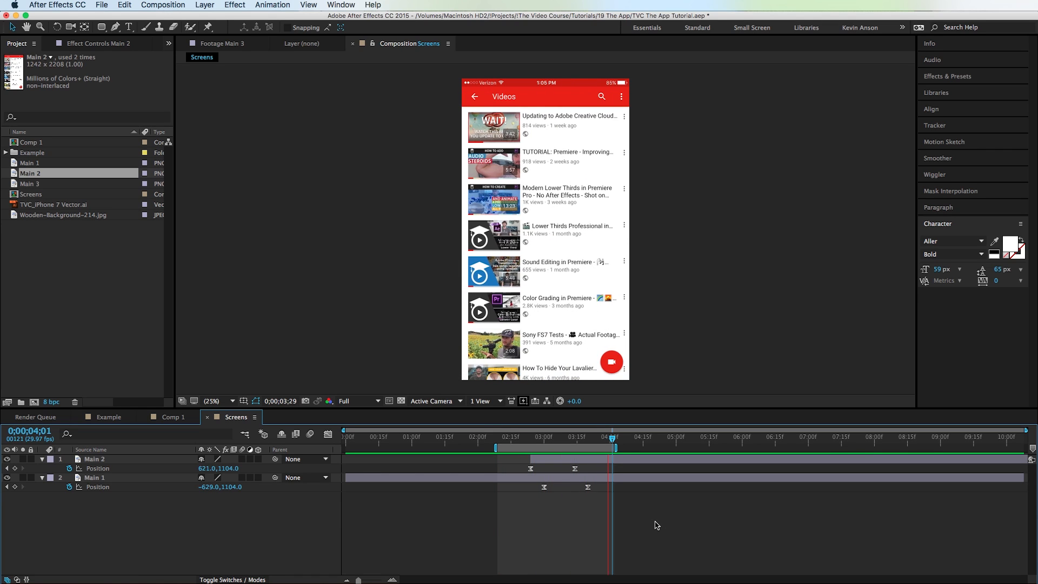
key(space)
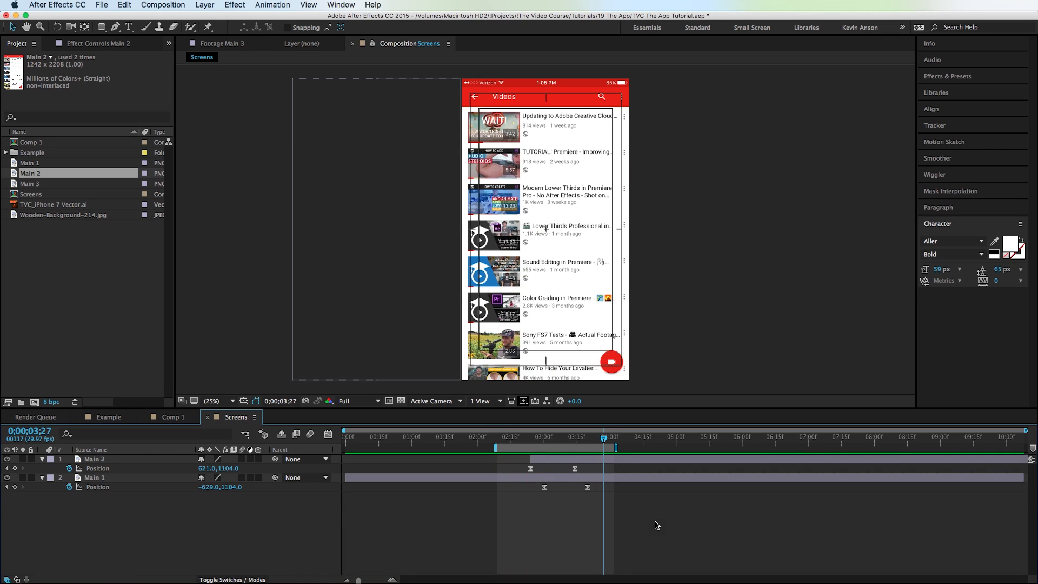
click(586, 438)
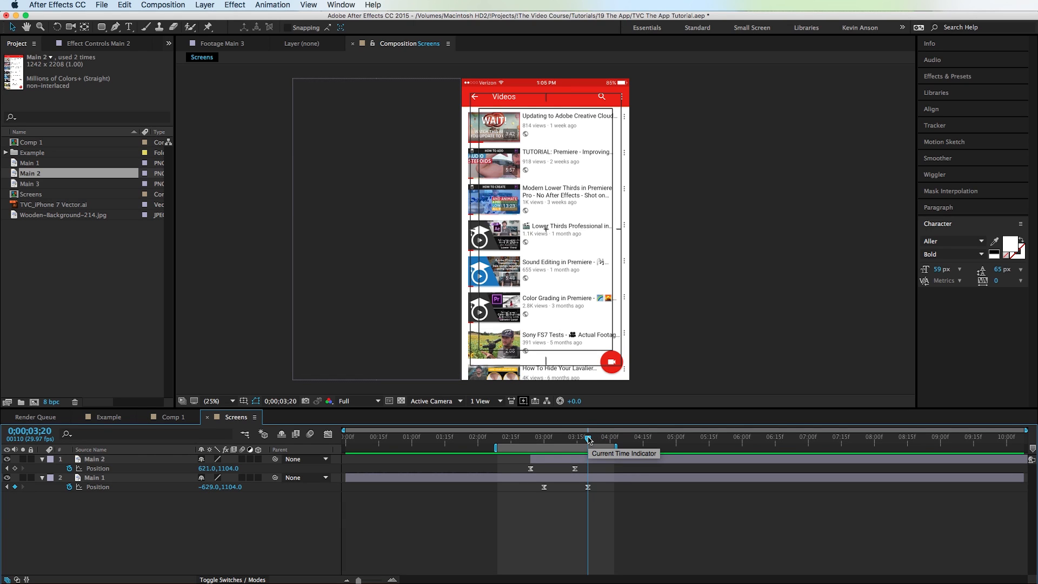
key(space)
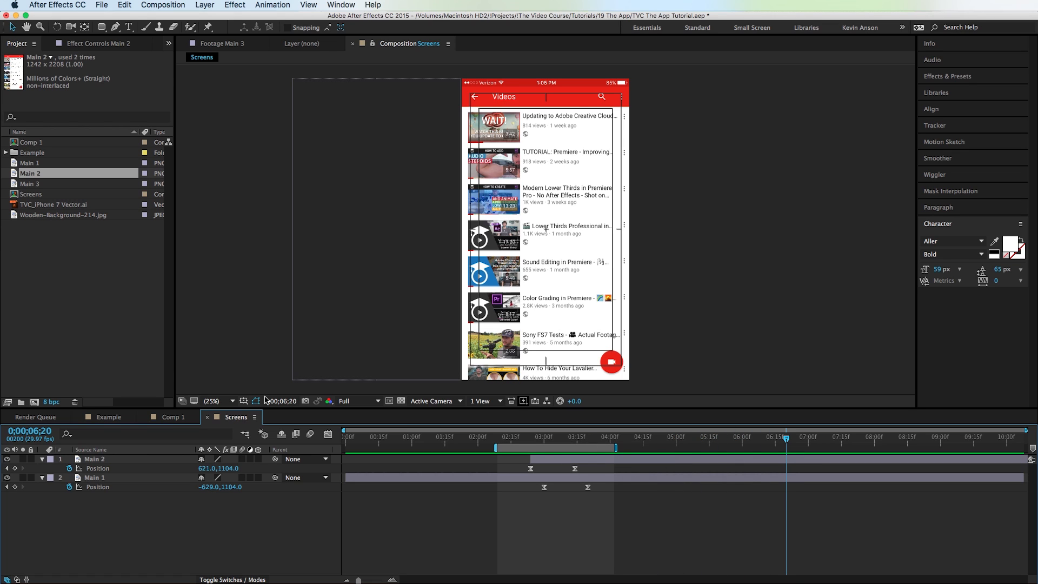
Add Main 3 at 6;20 and keyframe it sliding in from 1868 to 621 by 7;10.
click(594, 465)
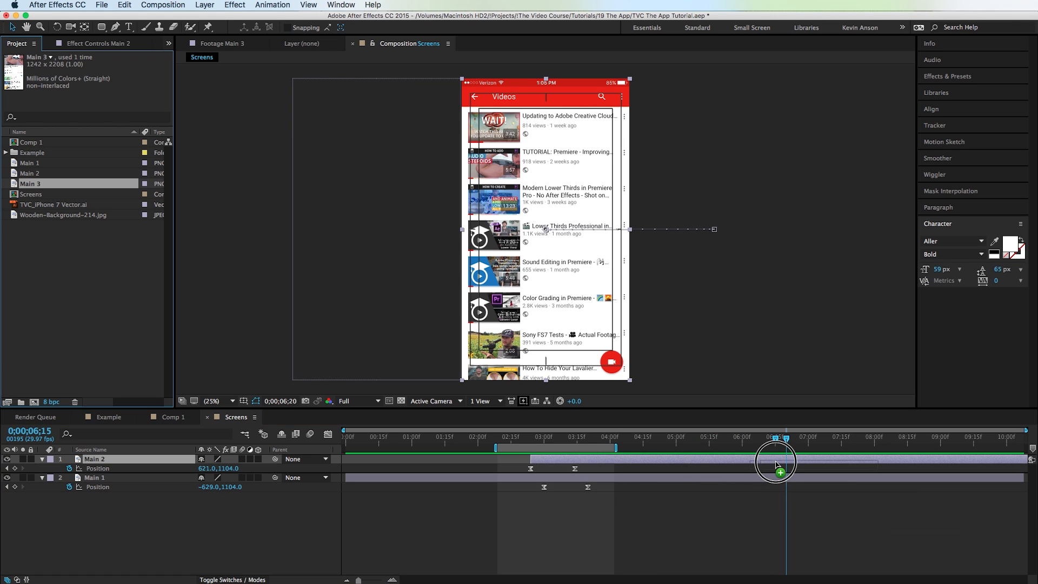
drag(787, 461, 787, 460)
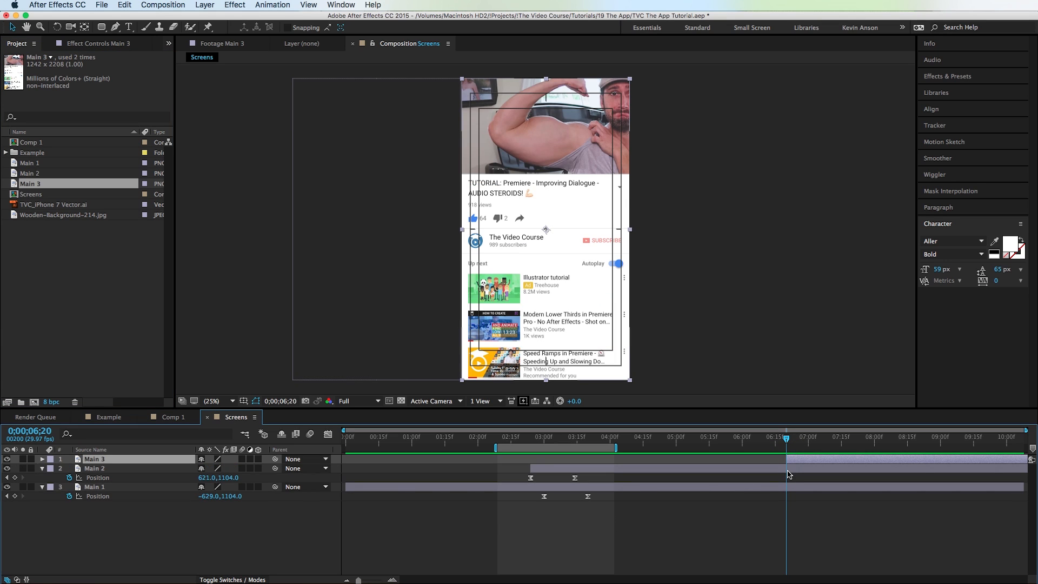
key(p)
click(69, 468)
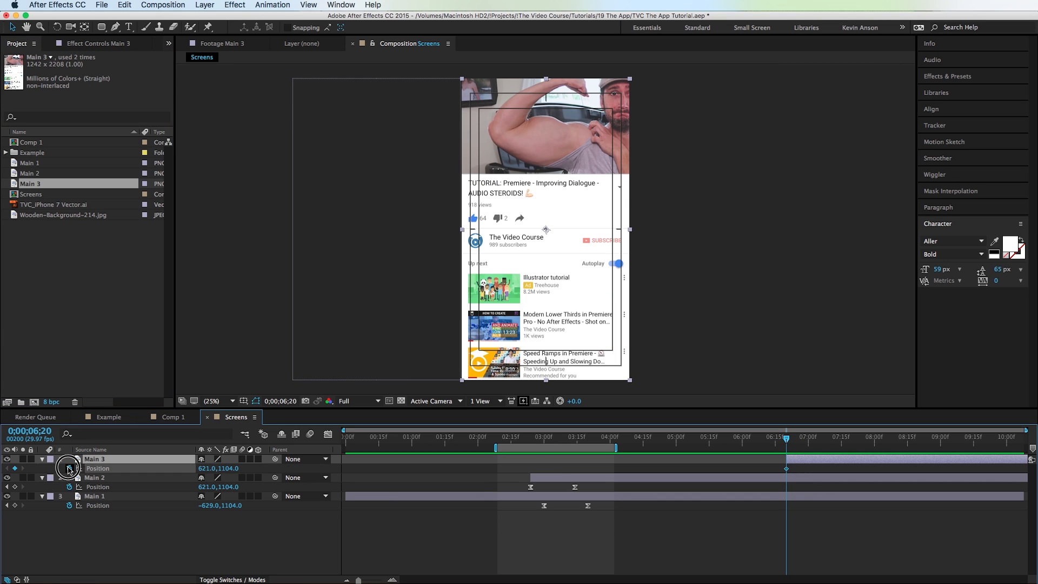
key(shift+Page_Down)
key(shift+Page_Down)
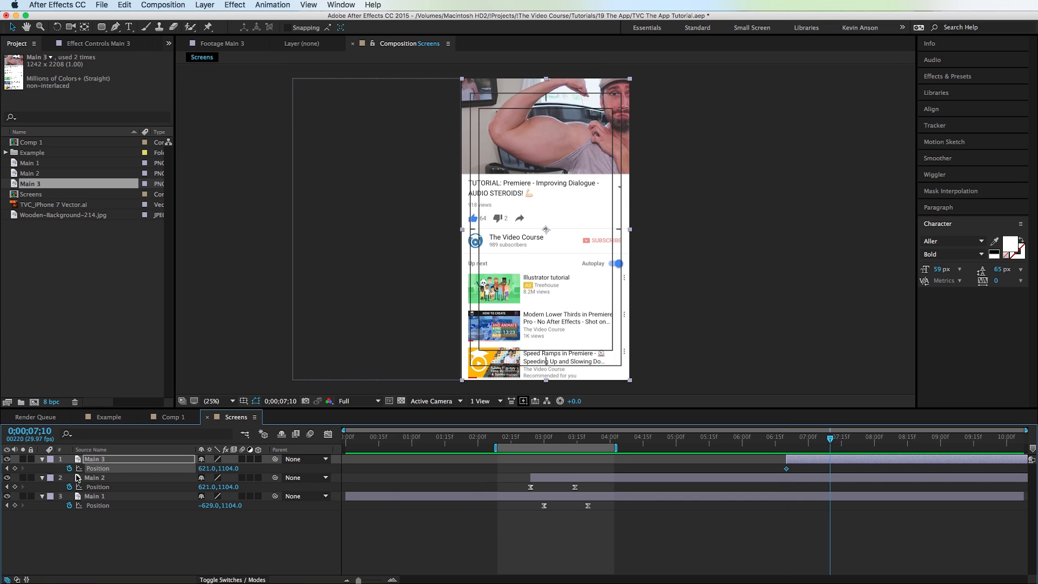
click(15, 468)
click(6, 468)
drag(208, 468, 822, 413)
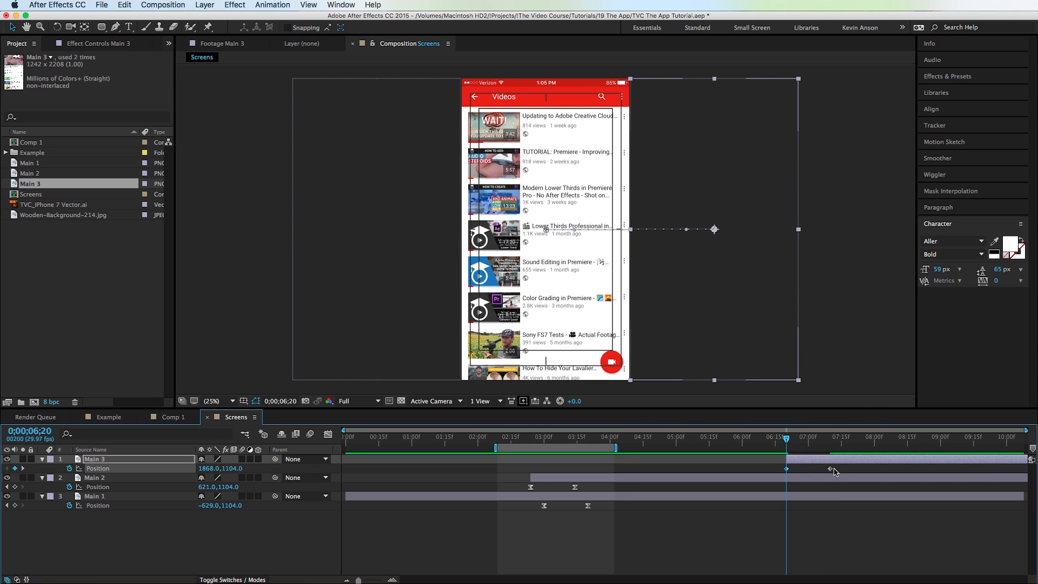
drag(835, 472, 784, 477)
click(857, 561)
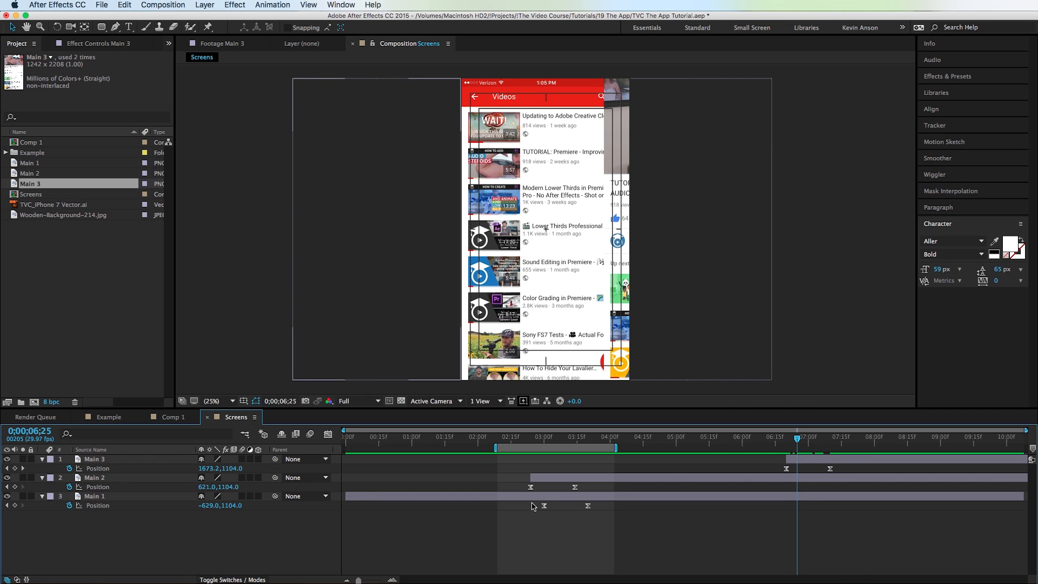
Paste Main 1's slide-out keyframes onto Main 2 and preview the seven-second transition.
drag(533, 504, 616, 526)
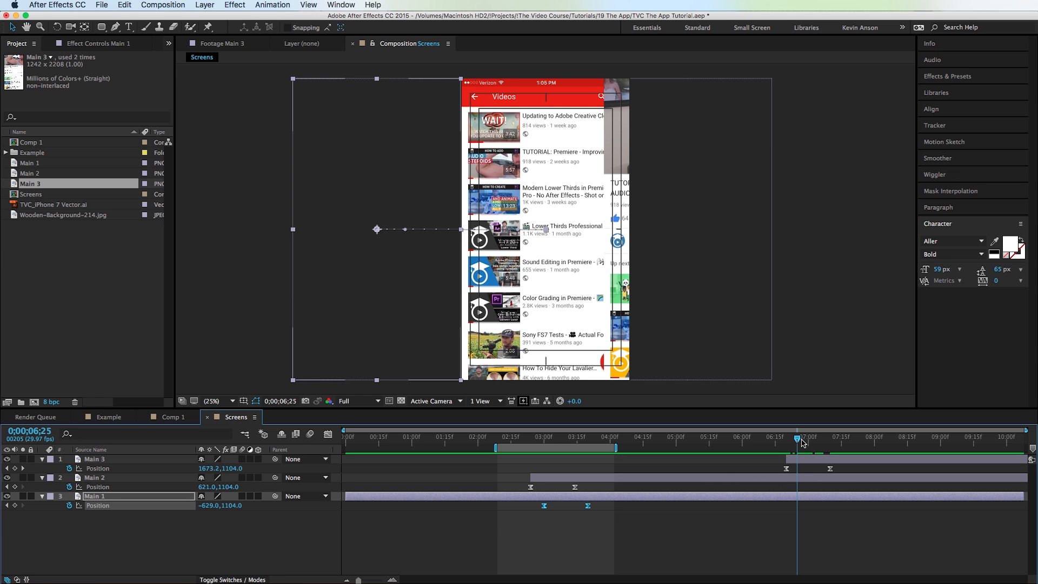
click(803, 481)
key(ctrl+v)
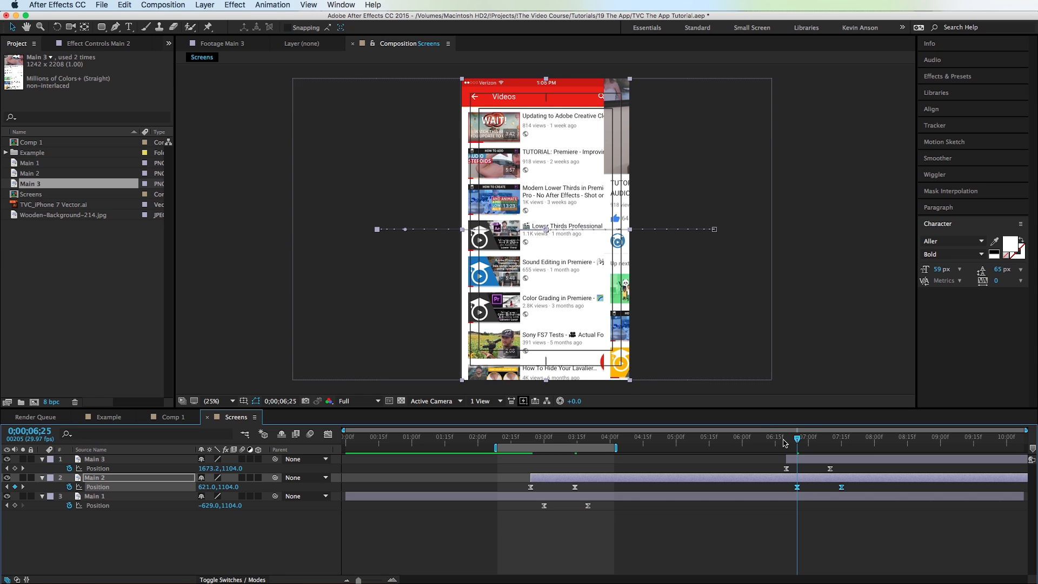
drag(784, 441, 844, 452)
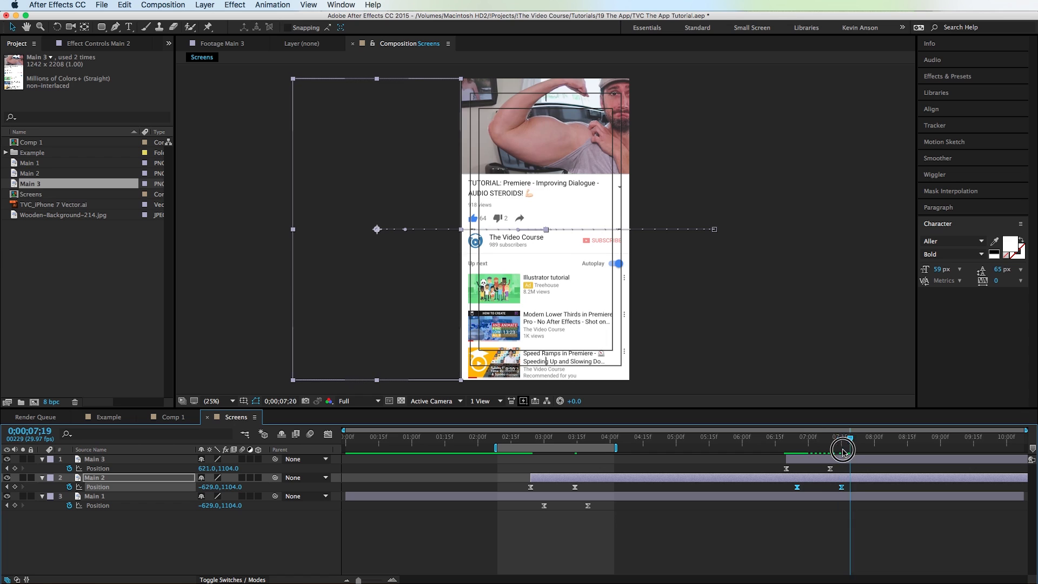
mouse_move(844, 451)
mouse_down()
mouse_move(849, 468)
mouse_move(863, 440)
mouse_up()
click(848, 468)
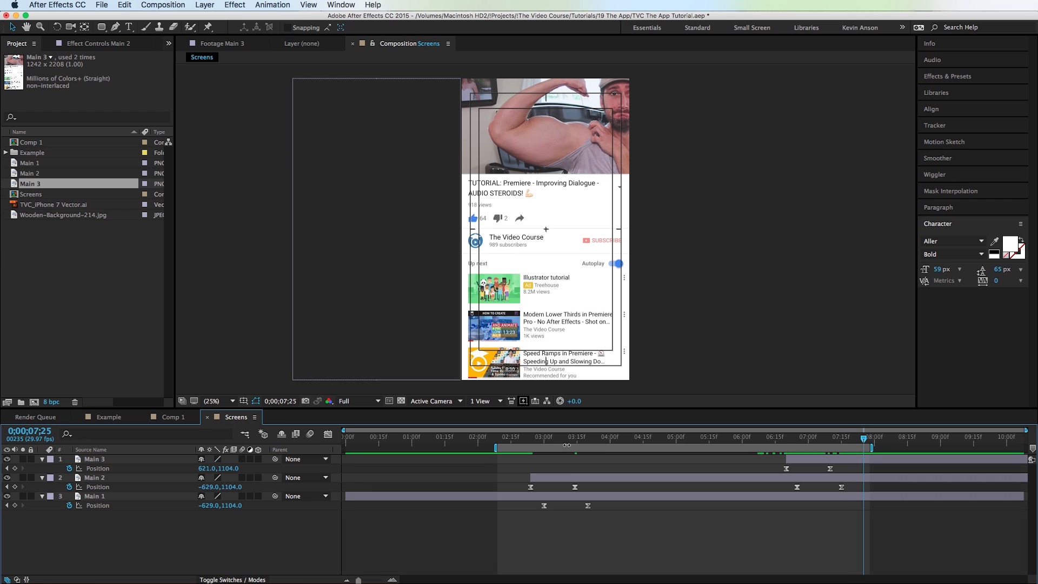
Rename Comp 1 to MAIN.
click(172, 417)
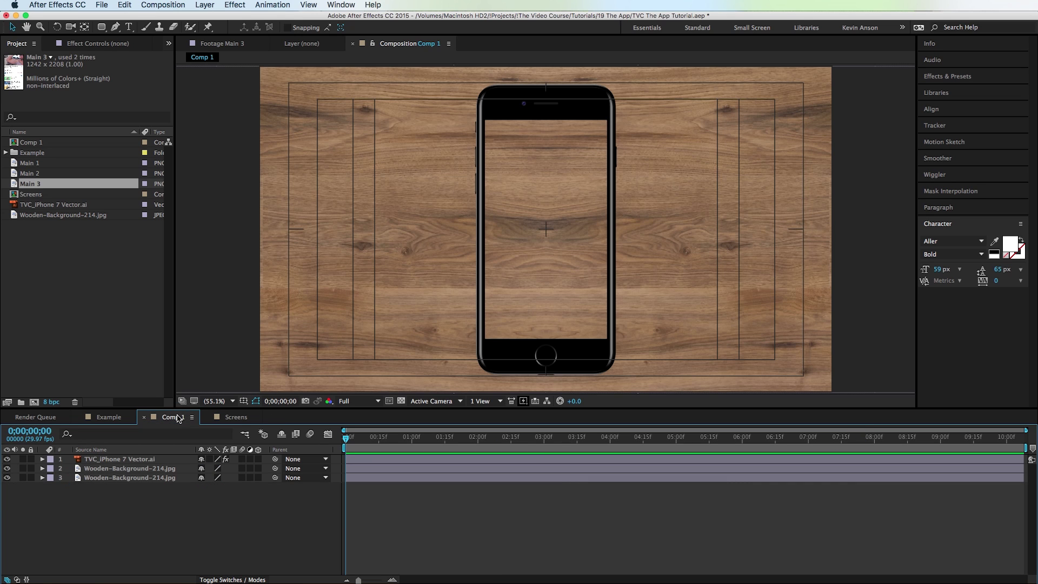
click(100, 267)
click(30, 143)
key(Return)
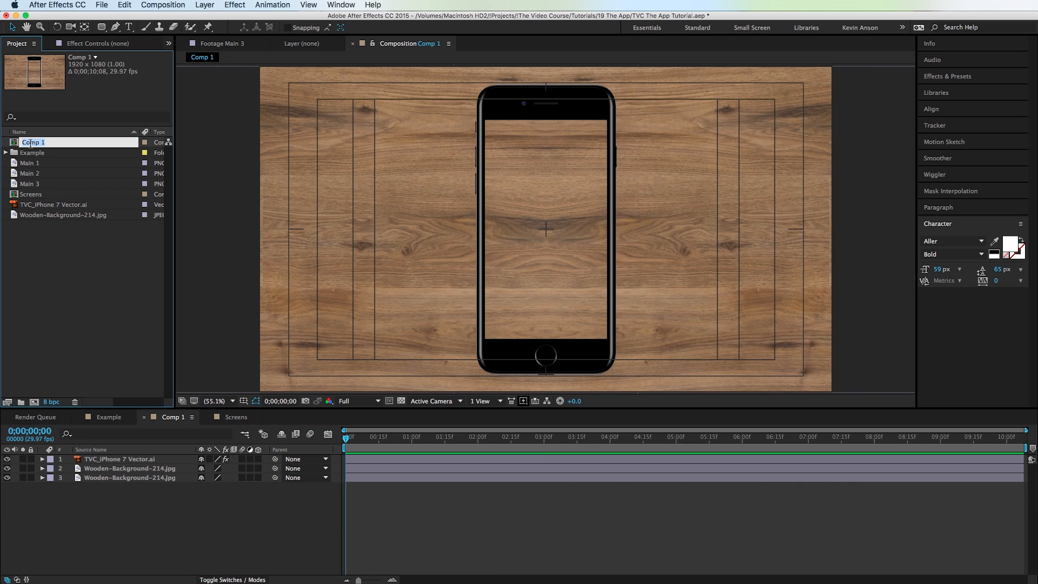
text(MAIN)
key(Return)
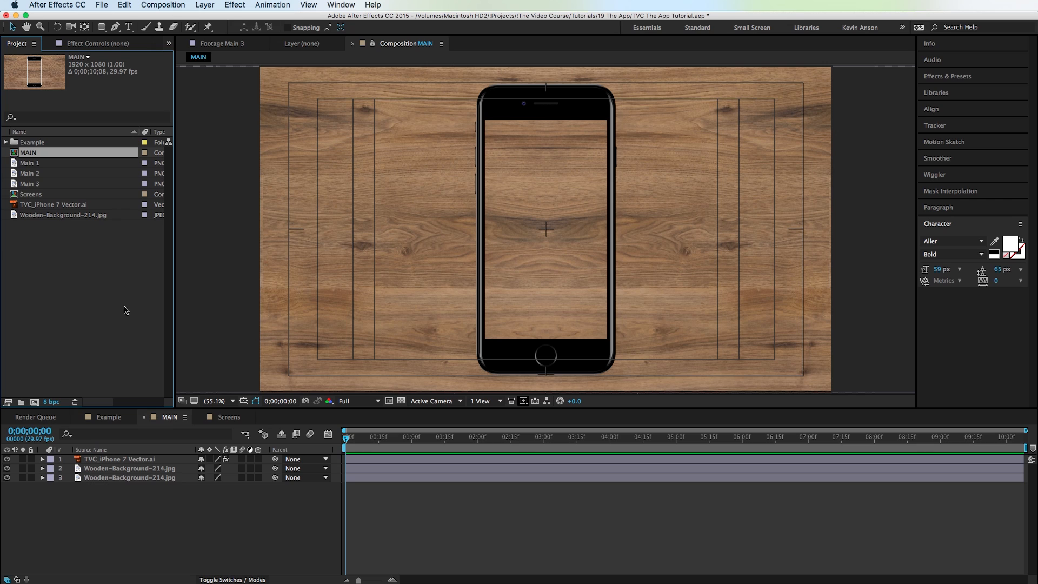
click(407, 497)
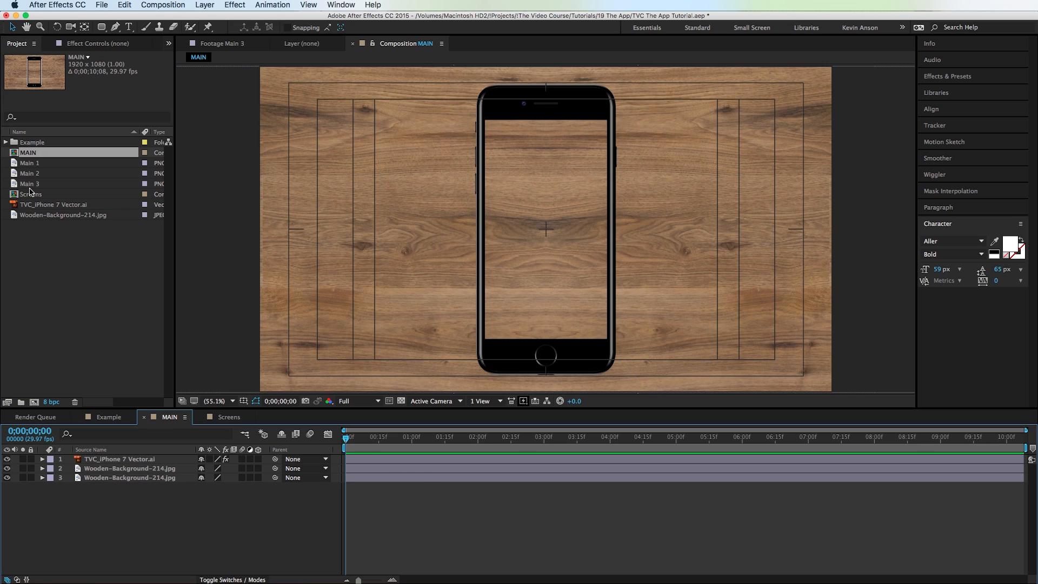
Place the Screens comp in MAIN beneath the iPhone layer at 33% scale.
drag(32, 196, 545, 229)
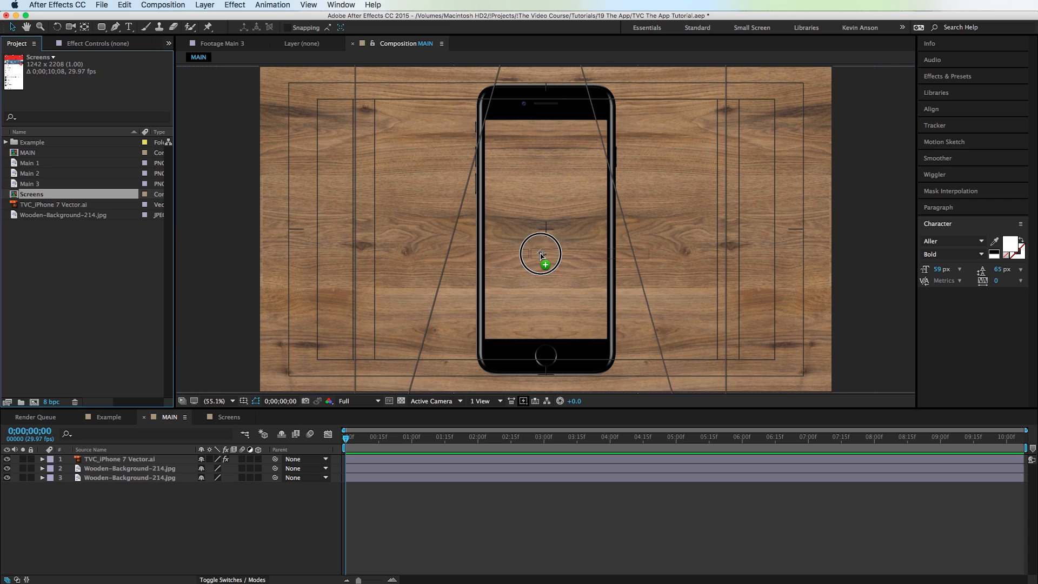
drag(545, 228, 545, 228)
key(s)
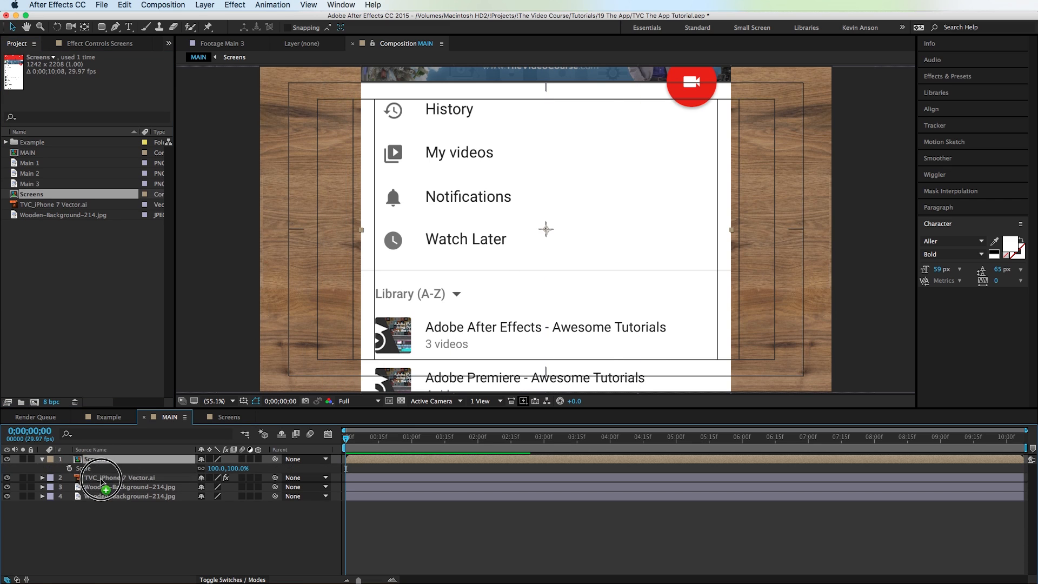
drag(99, 459, 99, 487)
drag(216, 478, 191, 495)
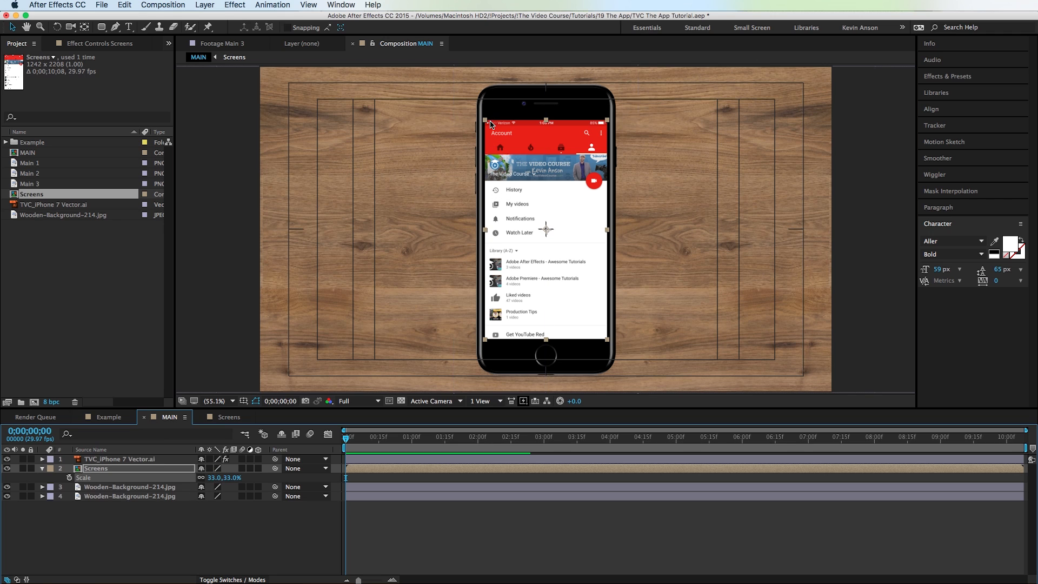
scroll(490, 124, up, 6)
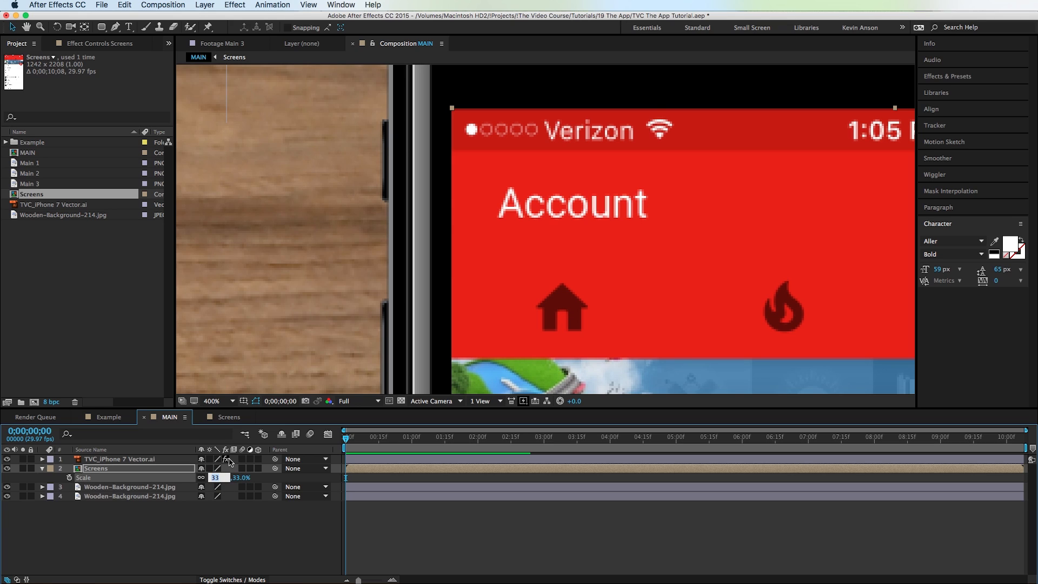
key(ctrl+Down)
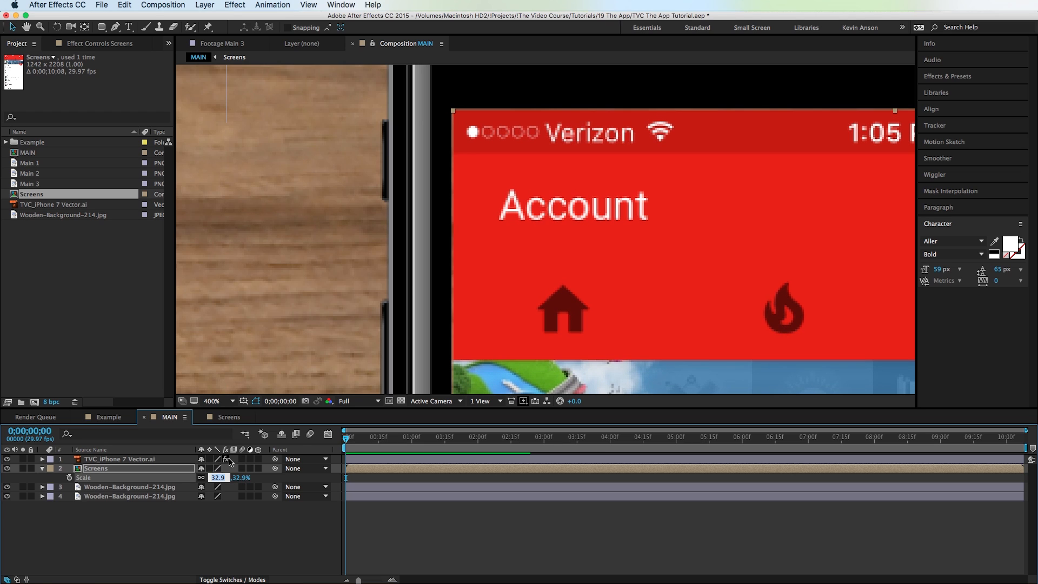
key(ctrl+Up)
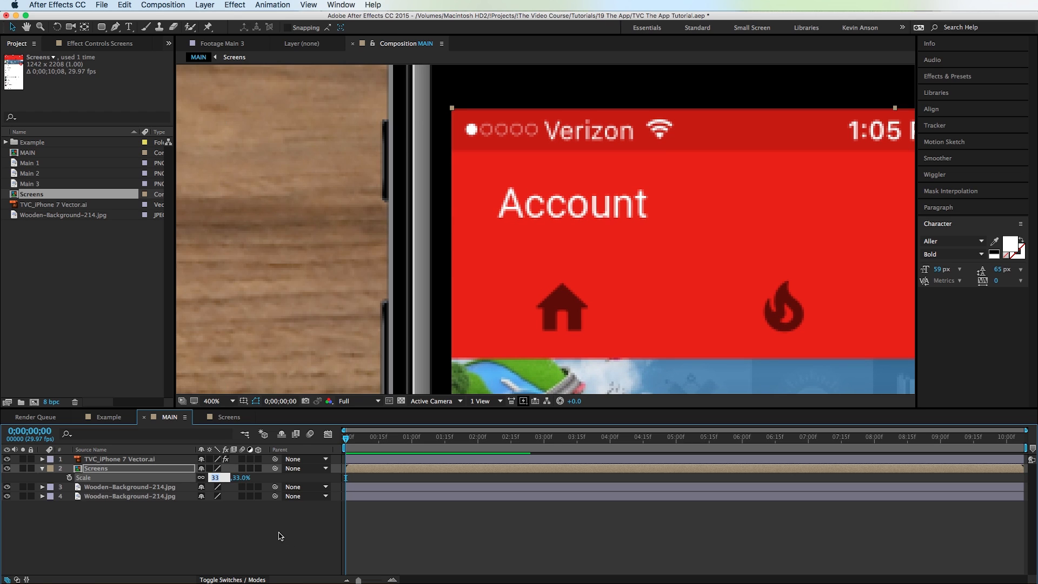
key(Return)
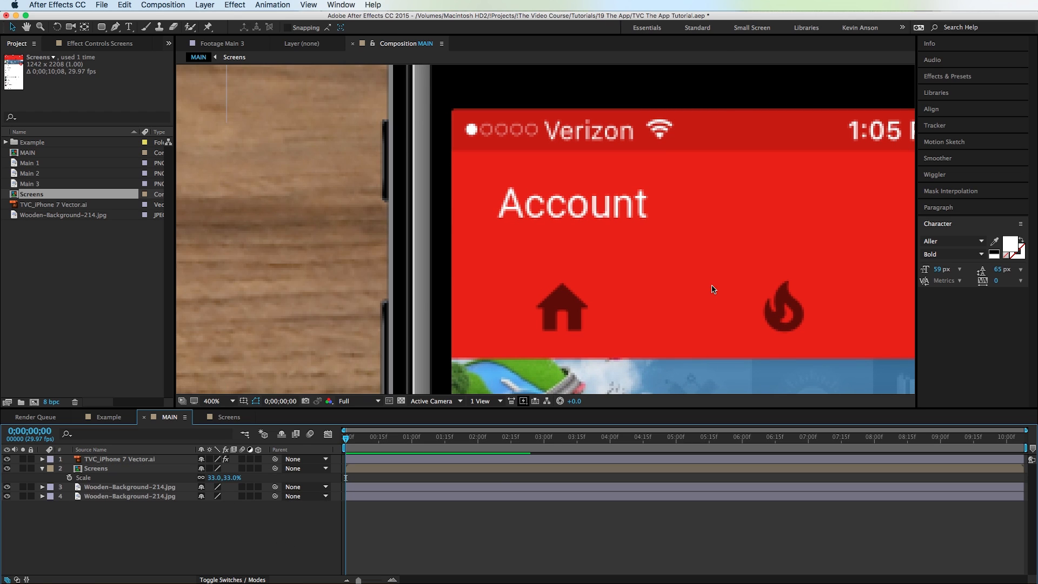
scroll(712, 289, down, 3)
scroll(712, 289, down, 3)
Scrub the opening frames of the Example composition for reference.
click(107, 417)
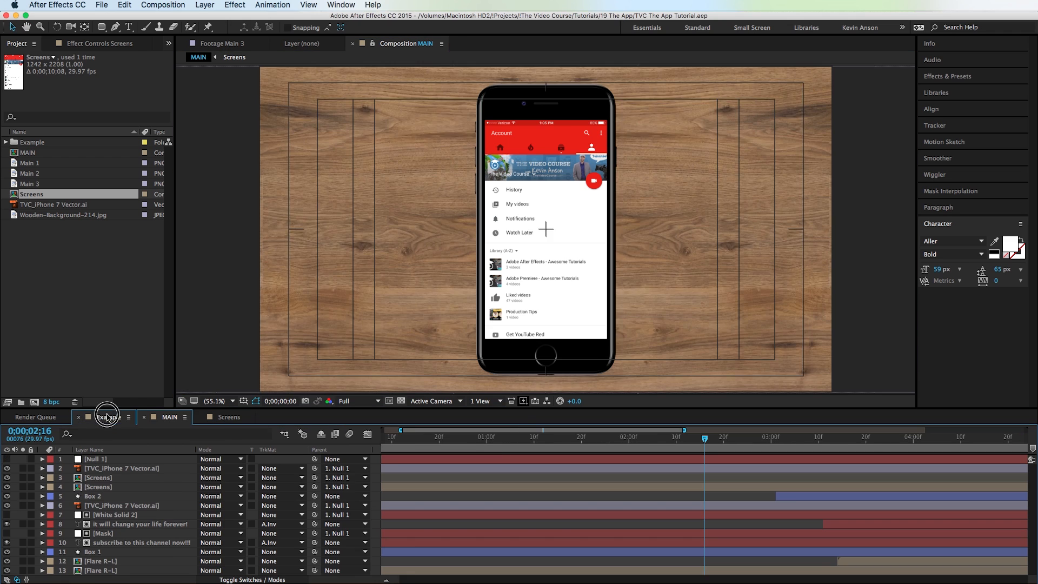
key(Home)
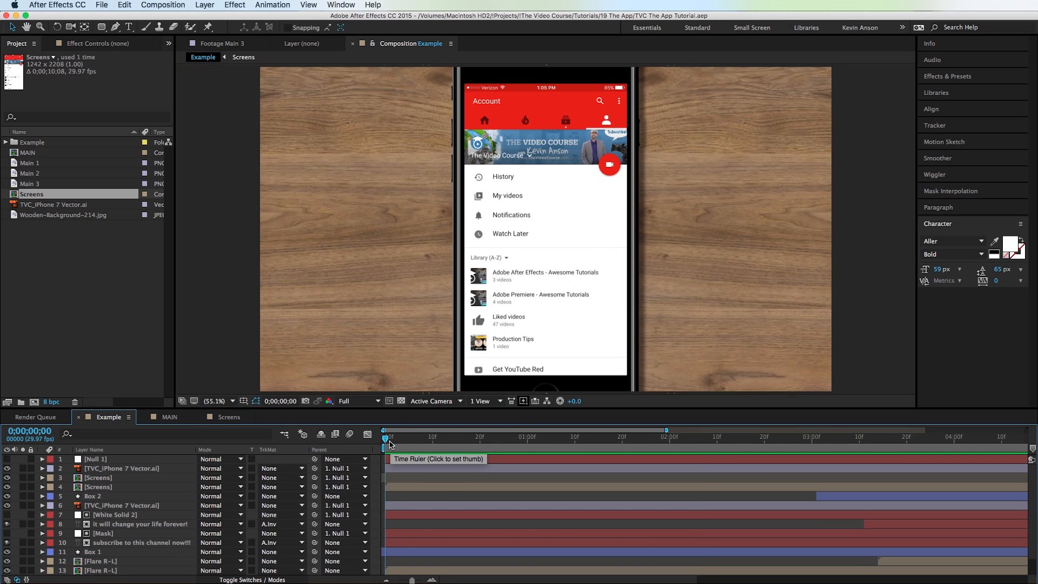
click(214, 401)
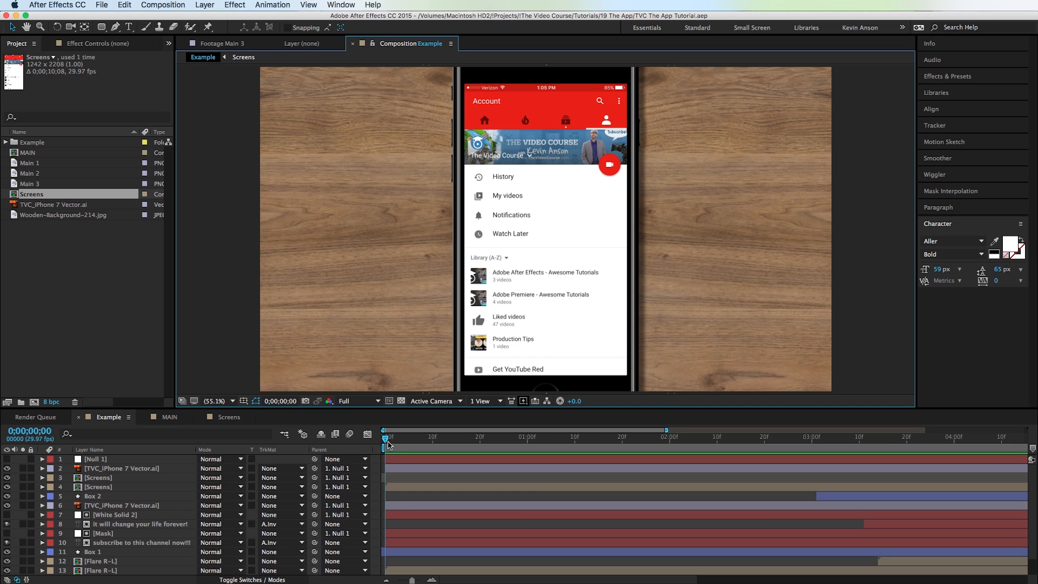
mouse_move(387, 438)
mouse_down()
mouse_move(577, 462)
mouse_move(779, 466)
mouse_move(562, 451)
mouse_up()
click(227, 418)
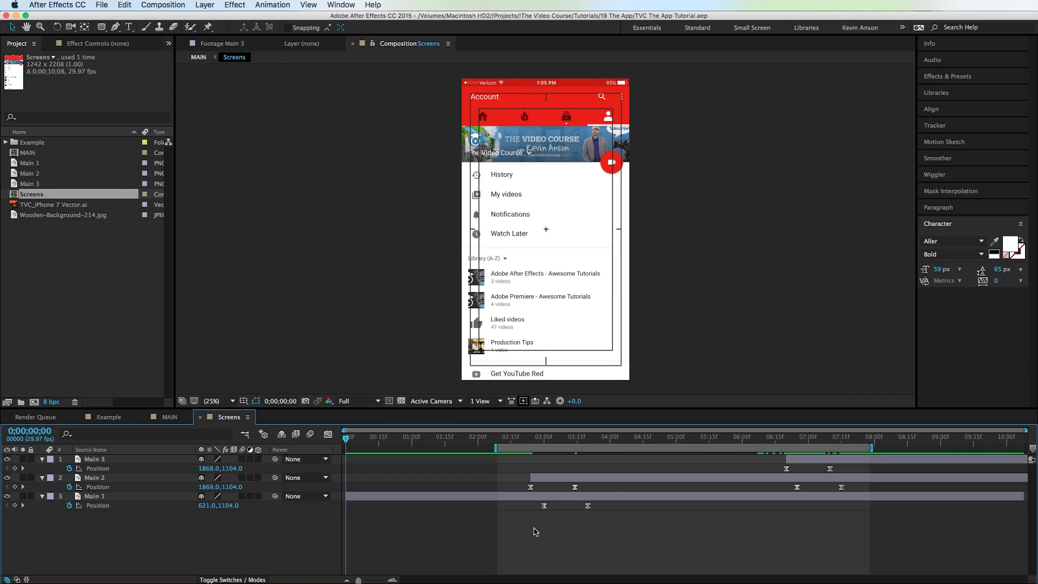
Add Null 2 to MAIN, parent all other layers to it and hide it.
click(204, 5)
mouse_move(210, 16)
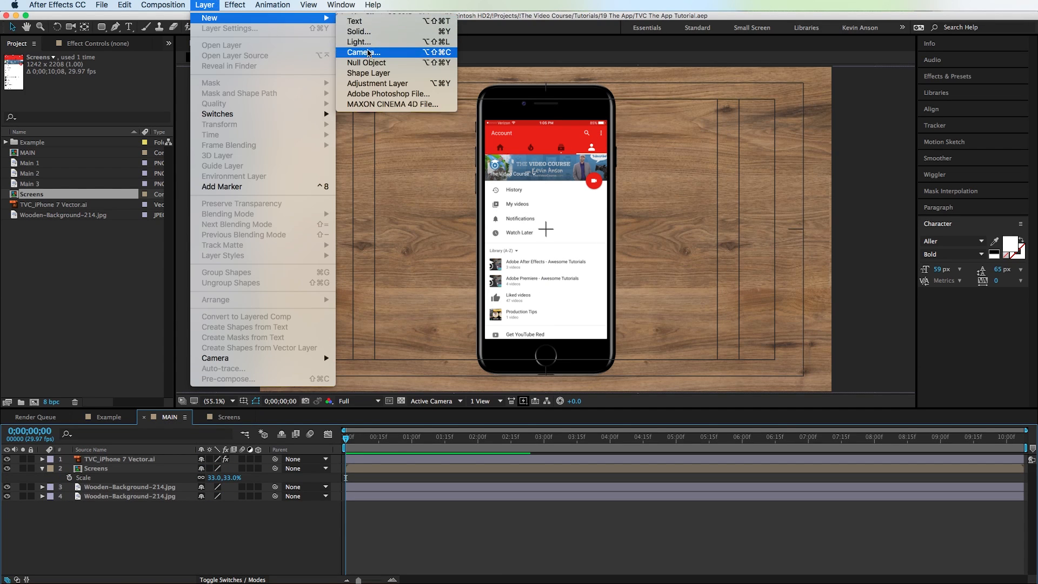
click(367, 63)
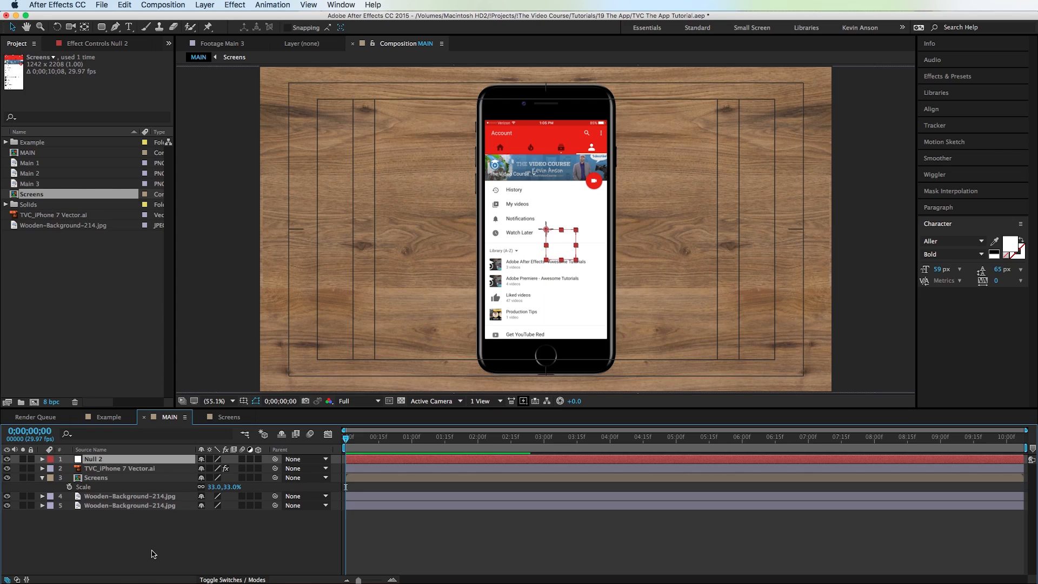
key(ctrl+a)
key(ctrl+shift+a)
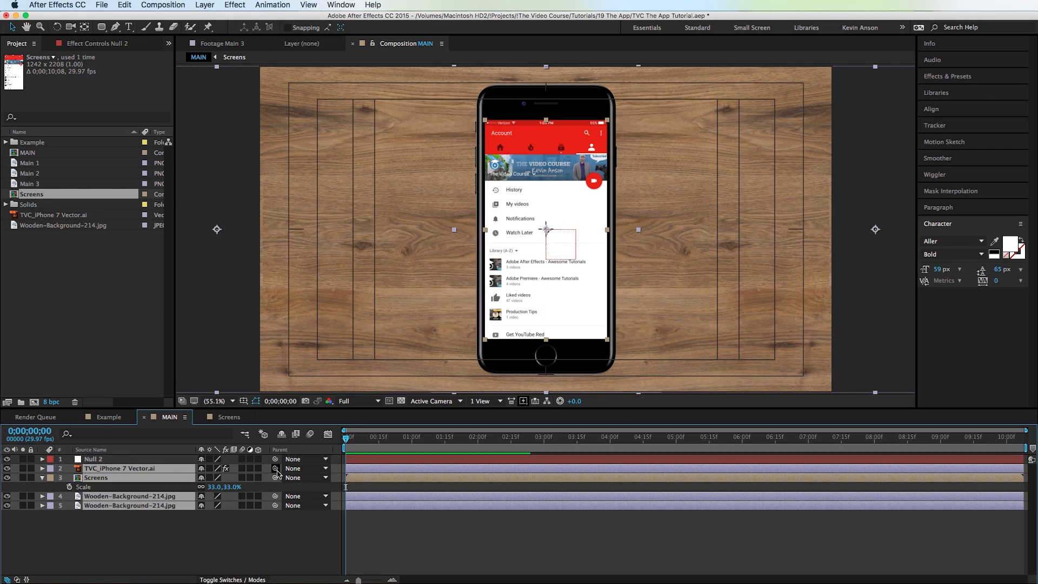
drag(277, 471, 90, 460)
click(89, 460)
click(8, 460)
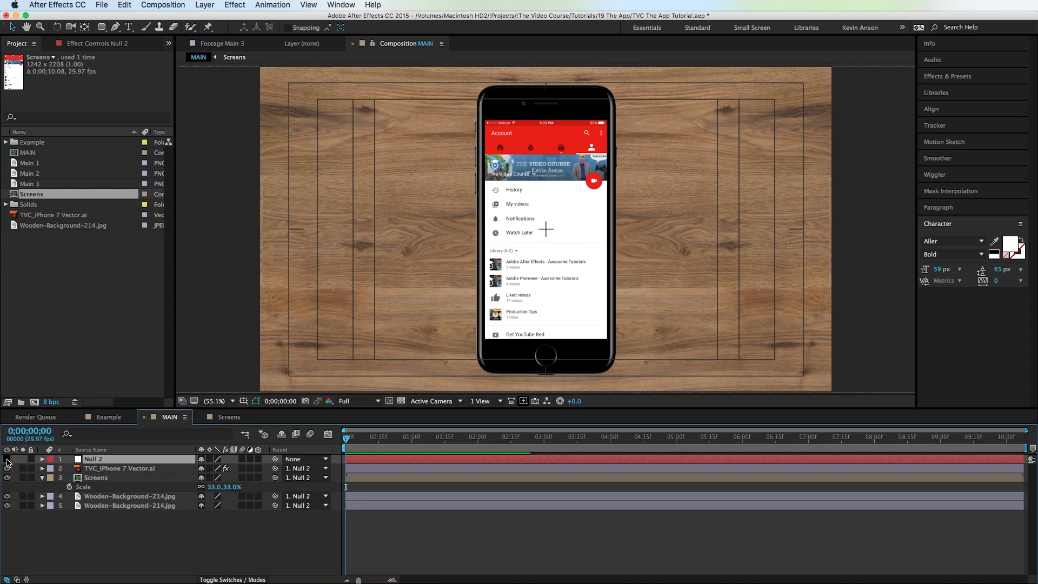
click(119, 545)
Test-shift the scene via Null 2's Position, then return it to 960,540.
key(p)
drag(205, 469, 326, 468)
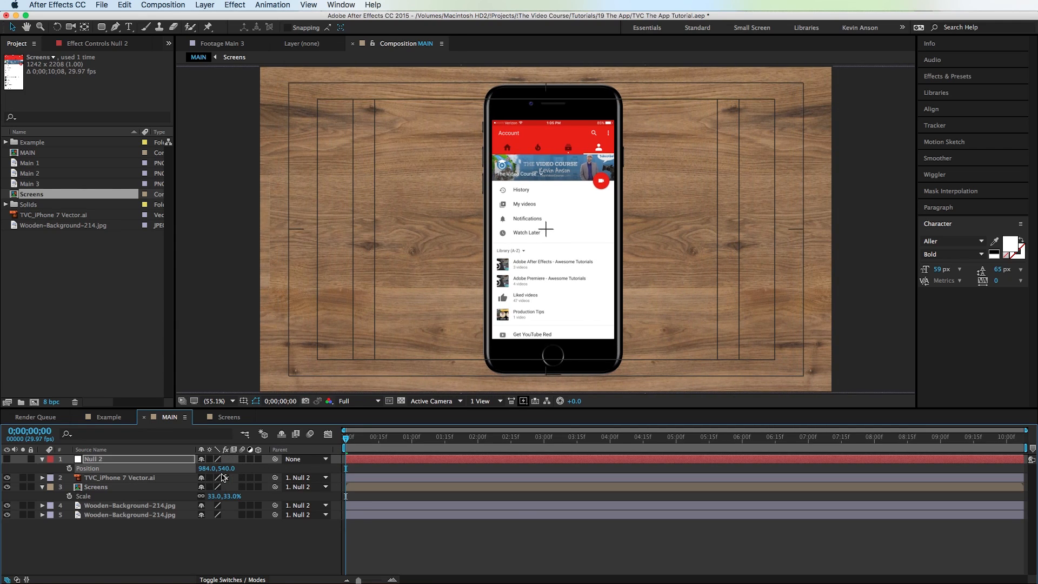
drag(326, 469, 205, 468)
click(436, 541)
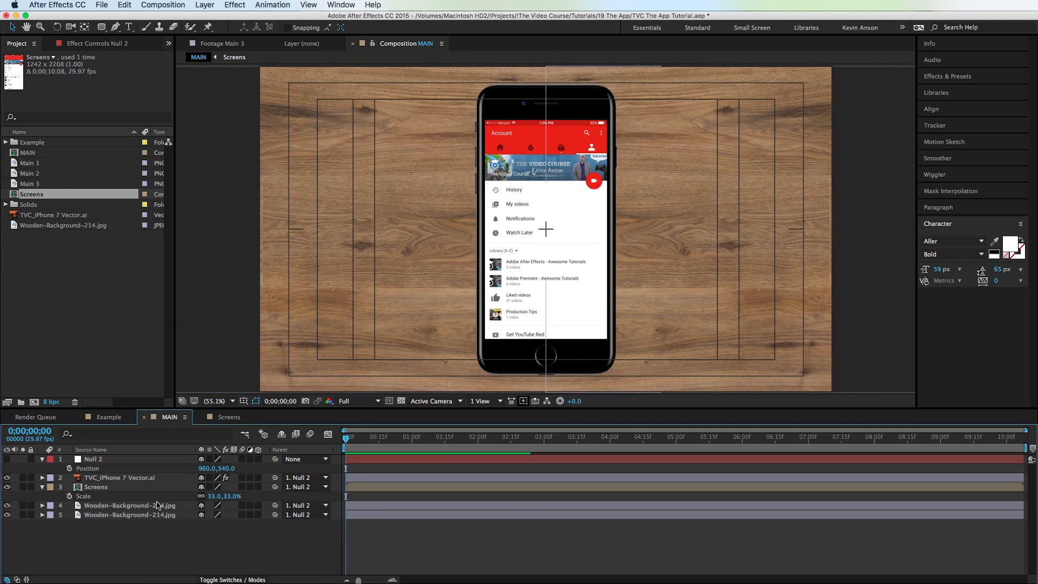
click(132, 478)
Duplicate the iPhone layer, give the copy a black Fill effect and solo it.
key(ctrl+d)
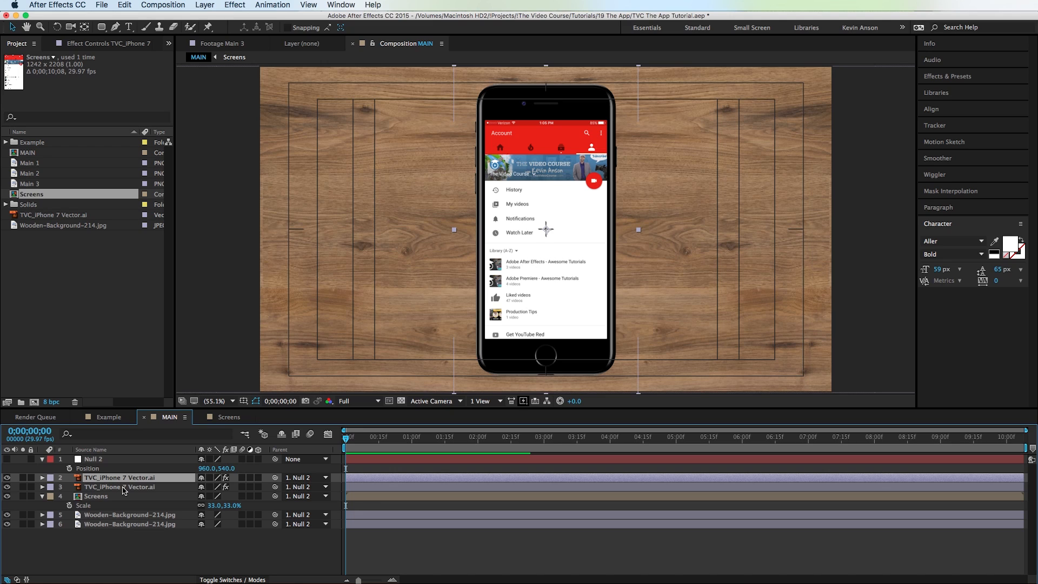
click(124, 487)
click(233, 4)
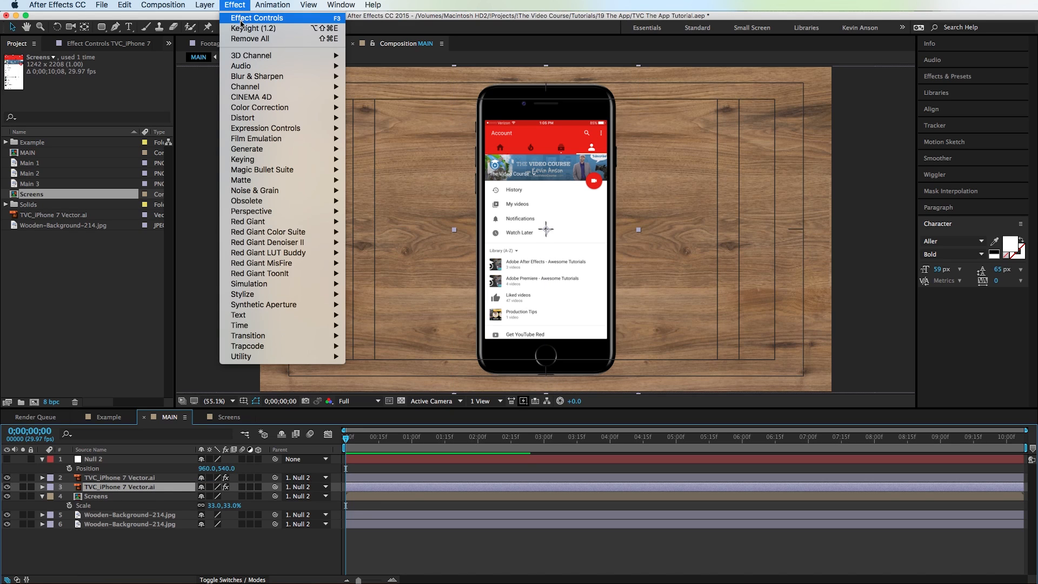
mouse_move(248, 150)
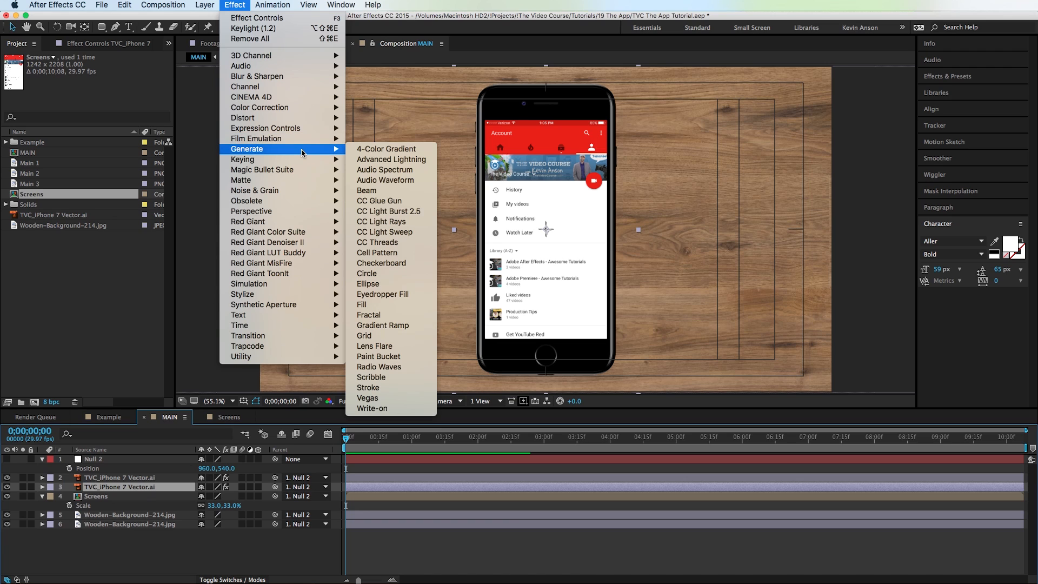
click(380, 306)
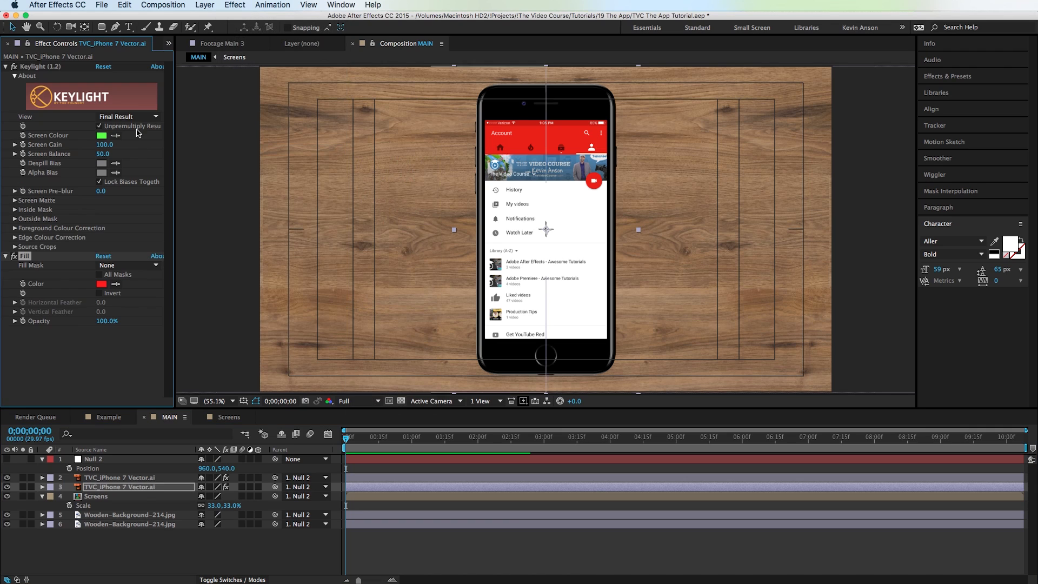
click(100, 285)
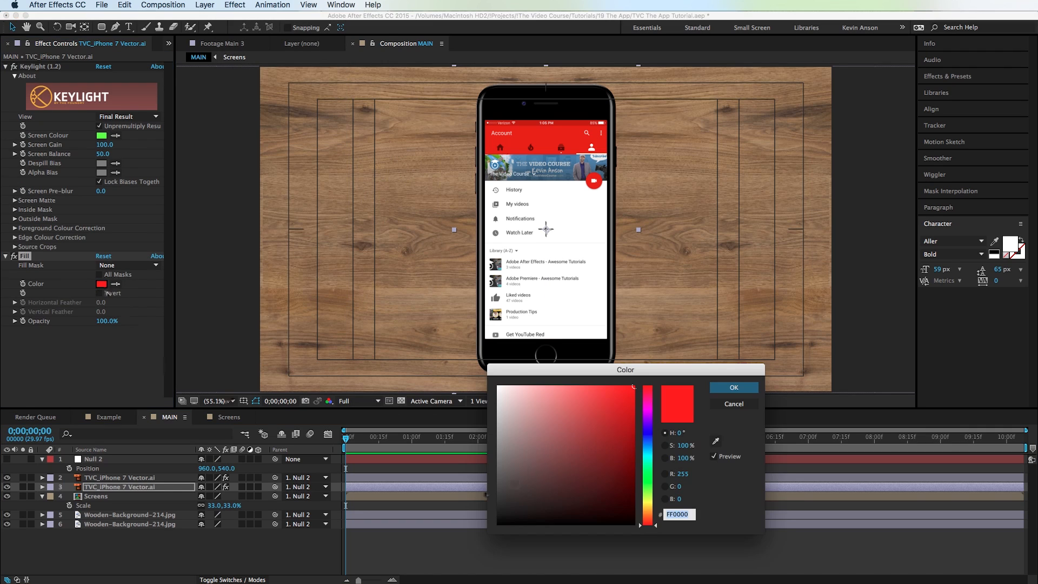
click(497, 522)
key(Return)
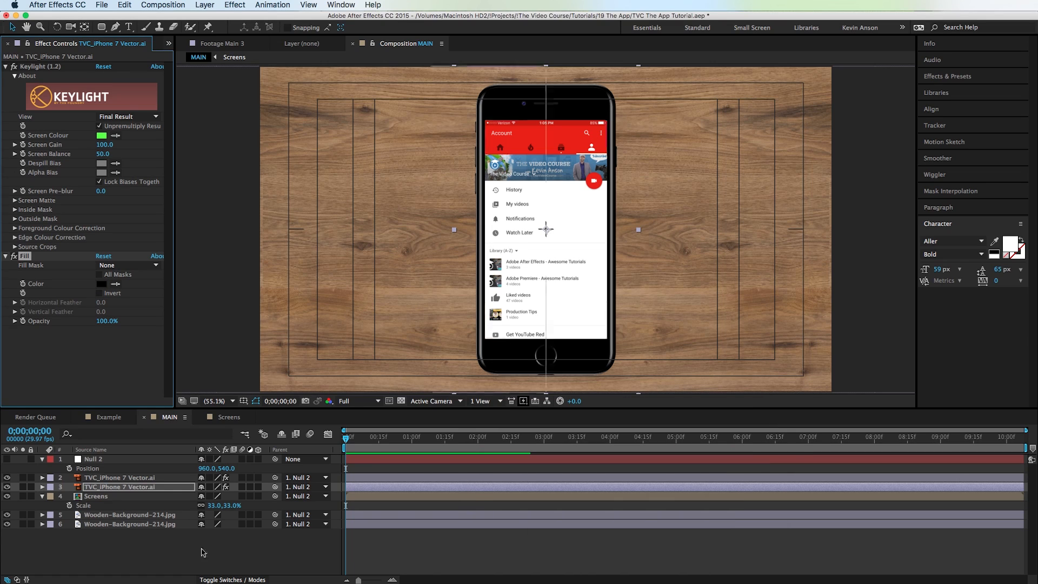
click(23, 487)
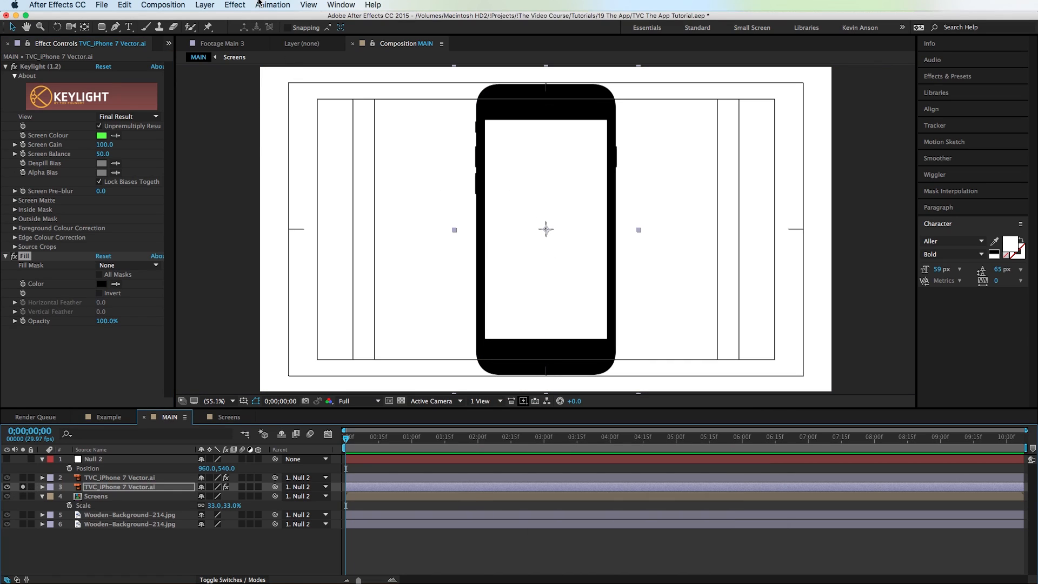
Add a Gaussian Blur to the black phone copy with Blurriness 29.4.
click(237, 5)
mouse_move(257, 77)
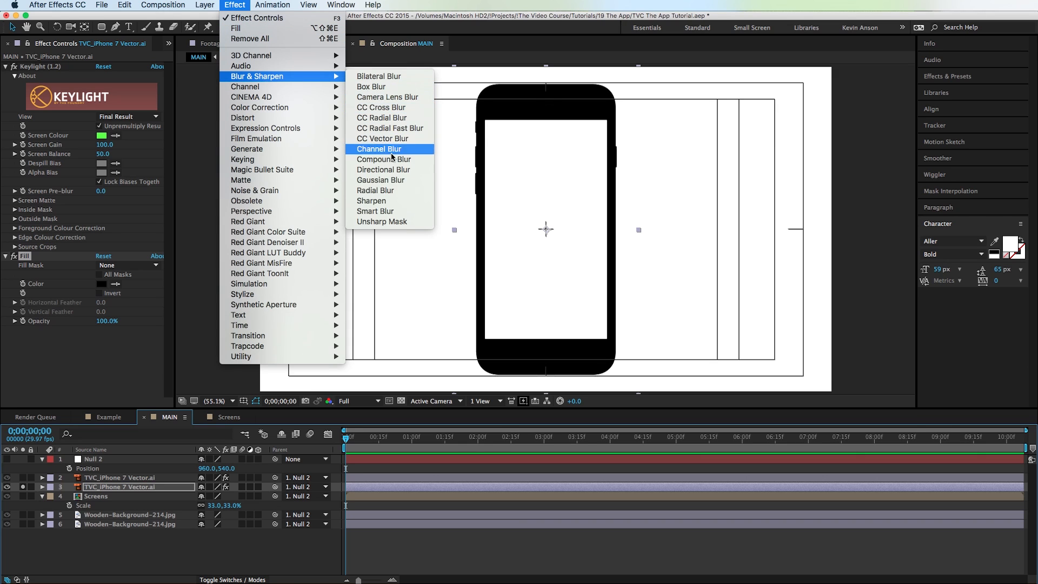
click(381, 179)
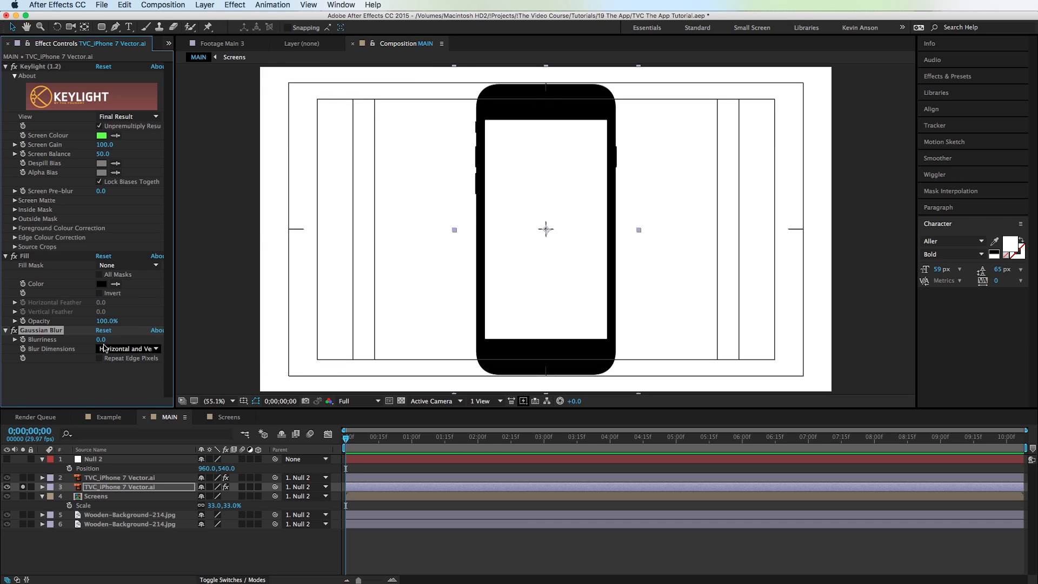
drag(100, 339, 173, 262)
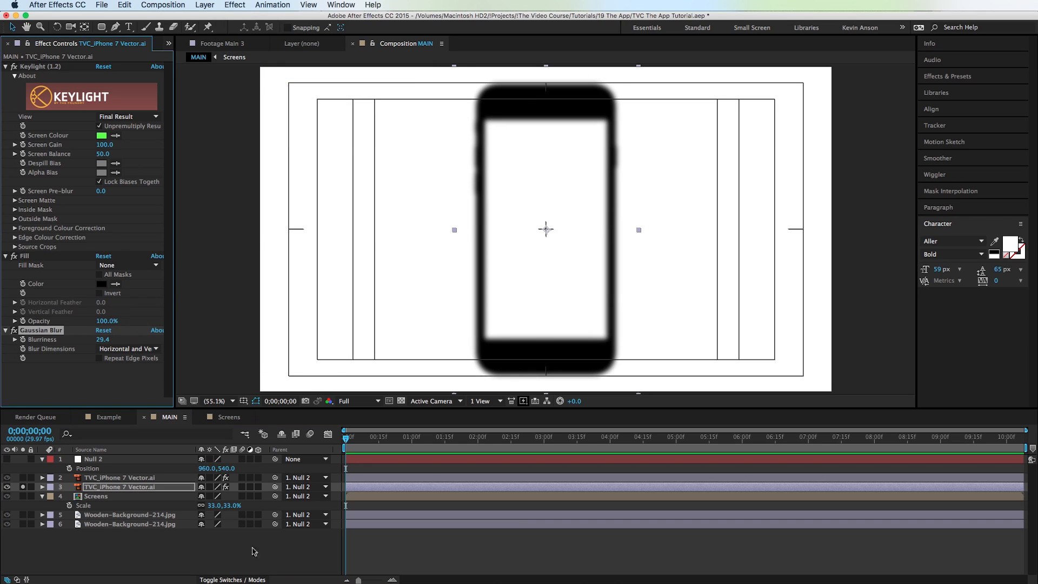
Lower the copy's Opacity to 50% so it reads as a soft shadow.
key(t)
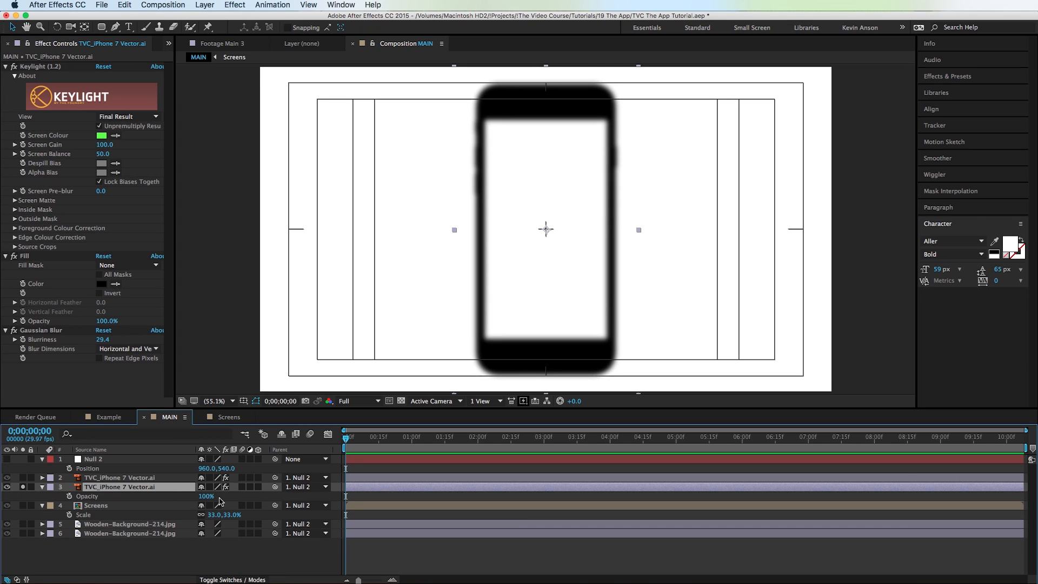
click(207, 496)
text(50)
key(Return)
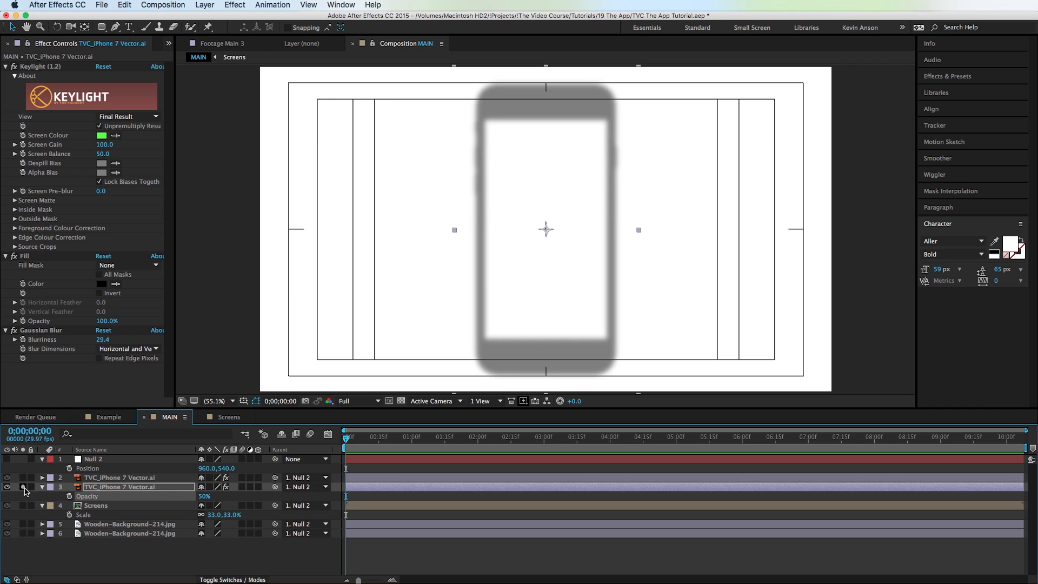
Unsolo to show the full scene, lock the top iPhone layer and nudge the shadow down-right.
click(24, 486)
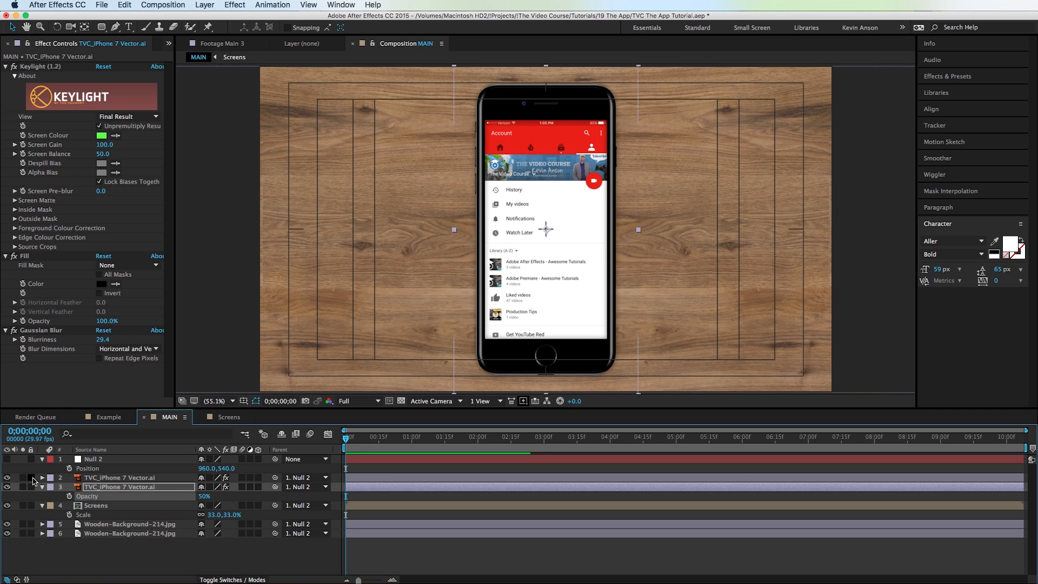
click(31, 478)
click(540, 302)
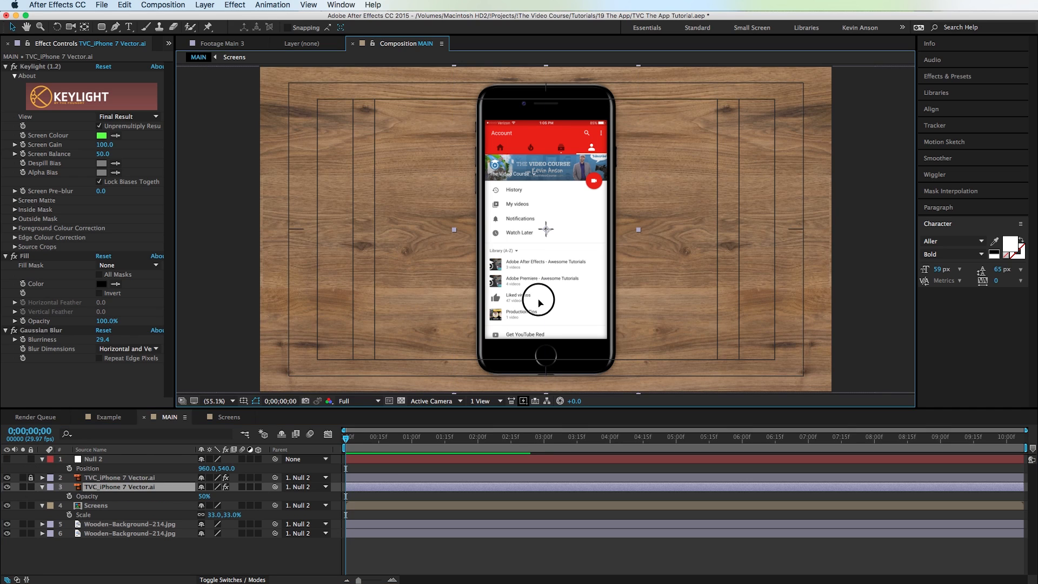
drag(540, 302, 543, 306)
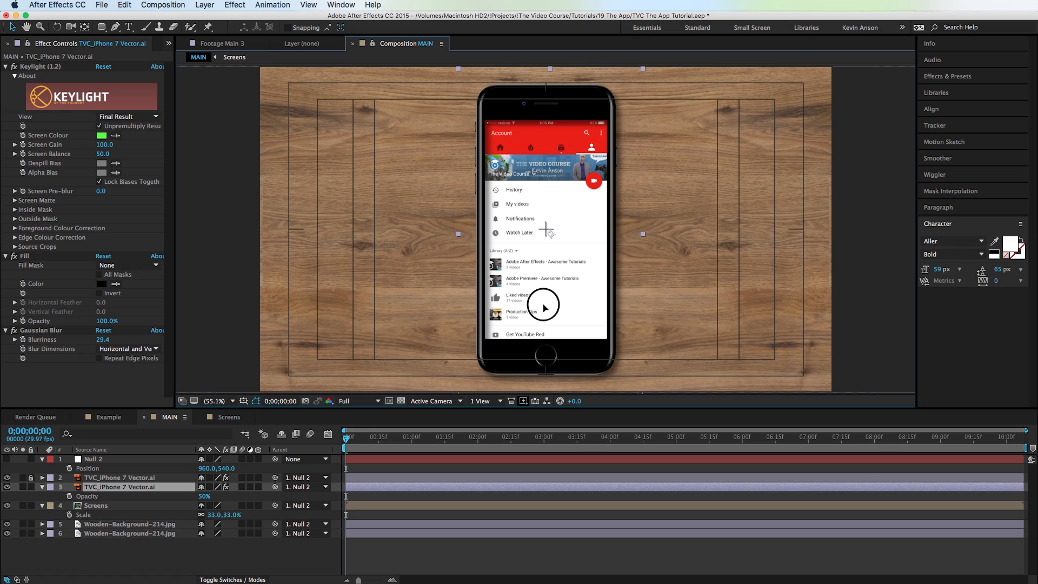
drag(544, 306, 546, 306)
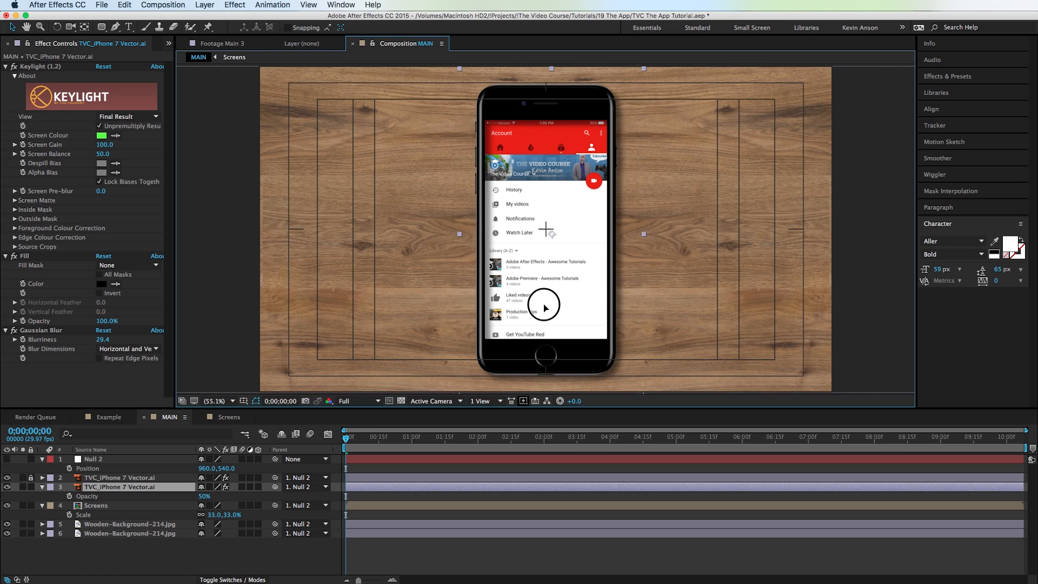
Scrub Null 2's position sideways, undo it back to 960,540 and select the null.
click(109, 489)
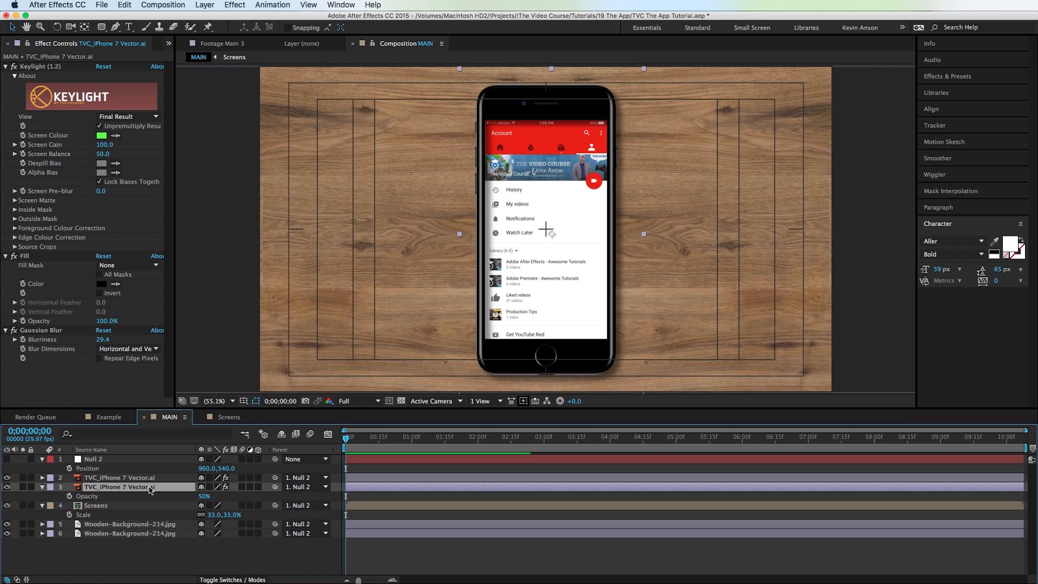
drag(211, 469, 229, 469)
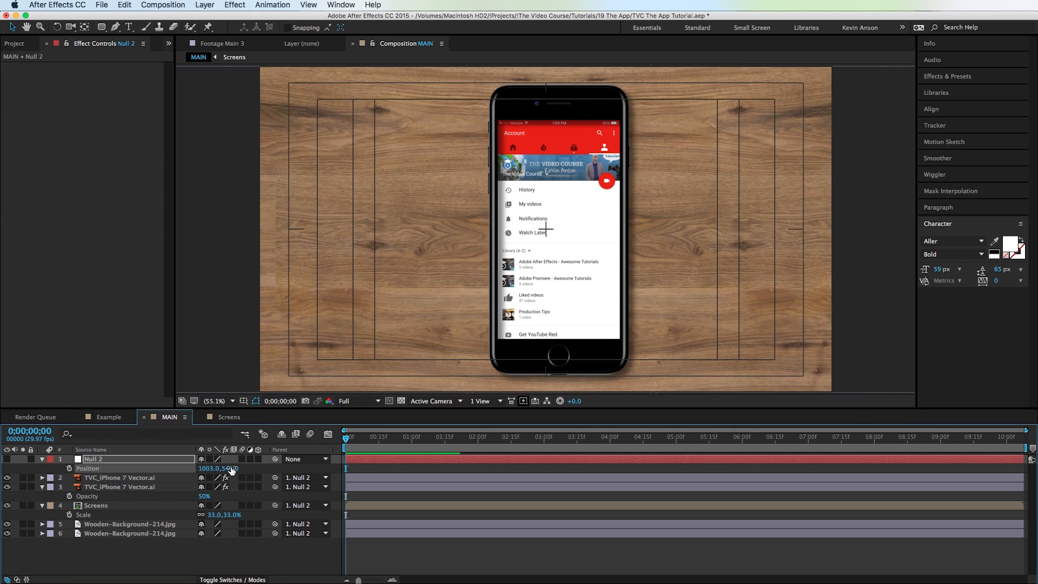
key(super+z)
click(93, 461)
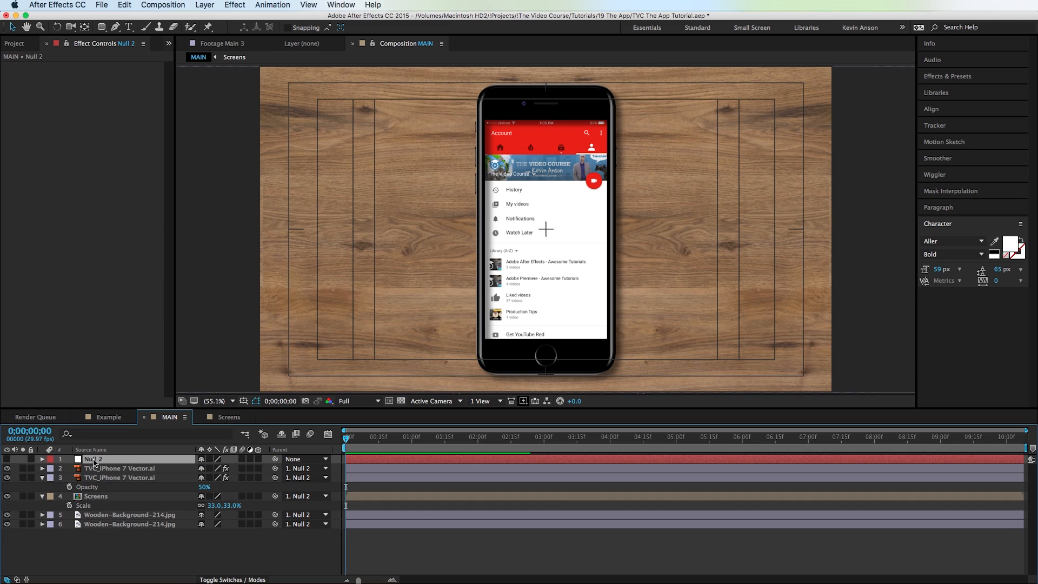
Keyframe Null 2's Position and Scale at 0 and at one second, returning to the start.
key(shift+s)
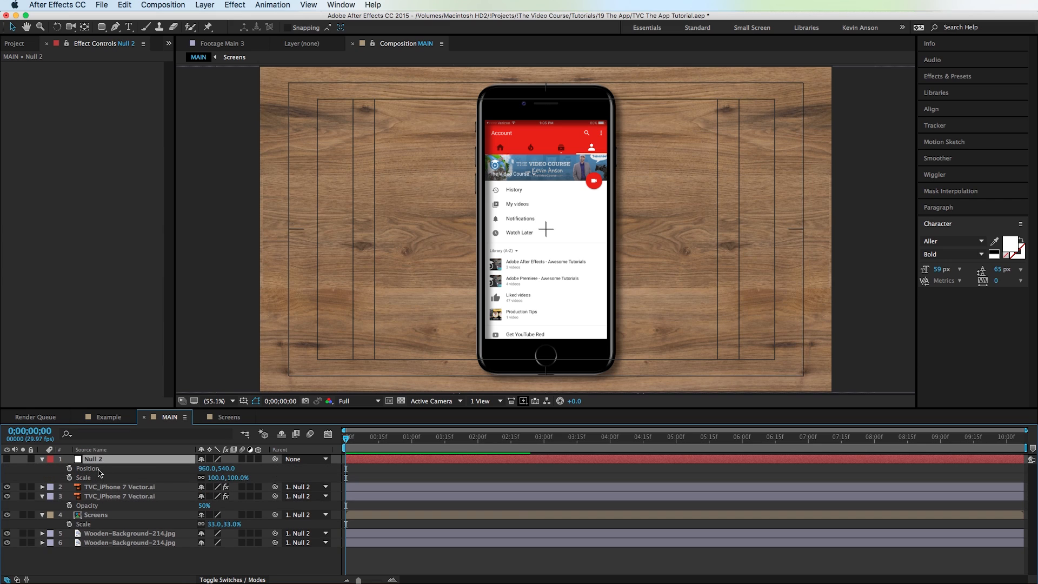
click(68, 468)
click(69, 477)
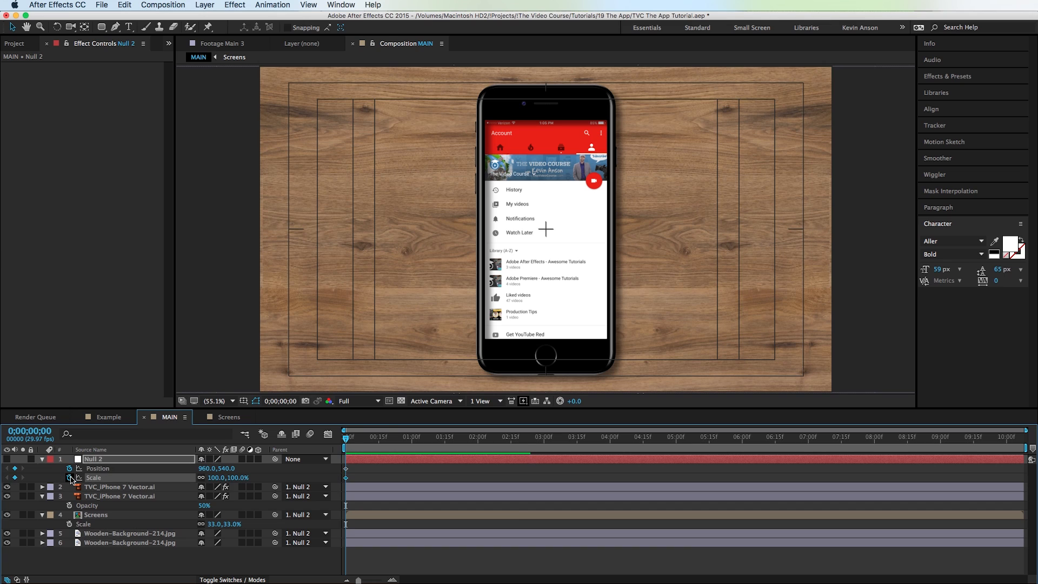
key(shift+Page_Down)
key(shift+Page_Down)
key(shift+Page_Down)
click(14, 478)
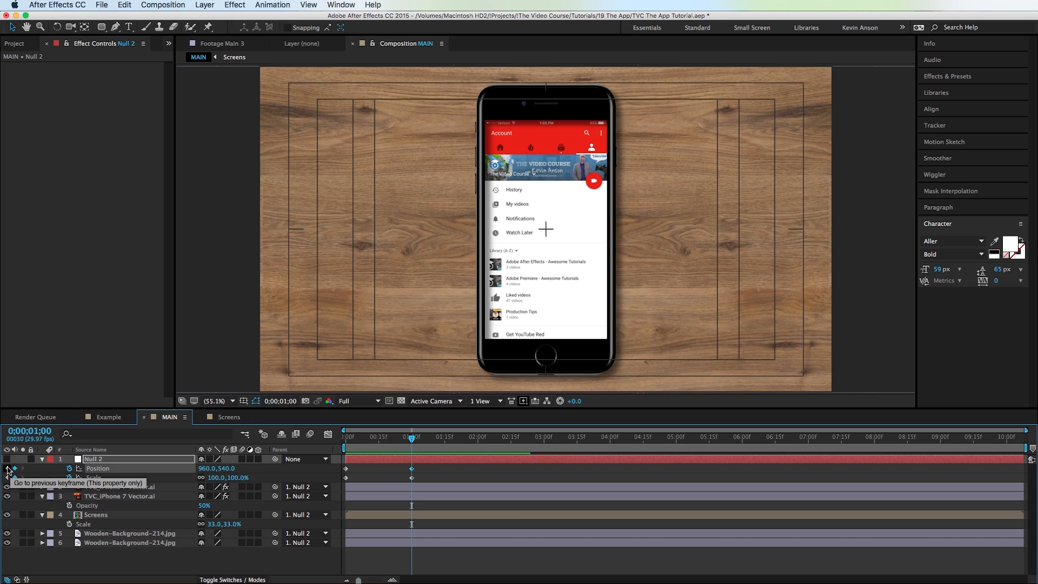
click(10, 469)
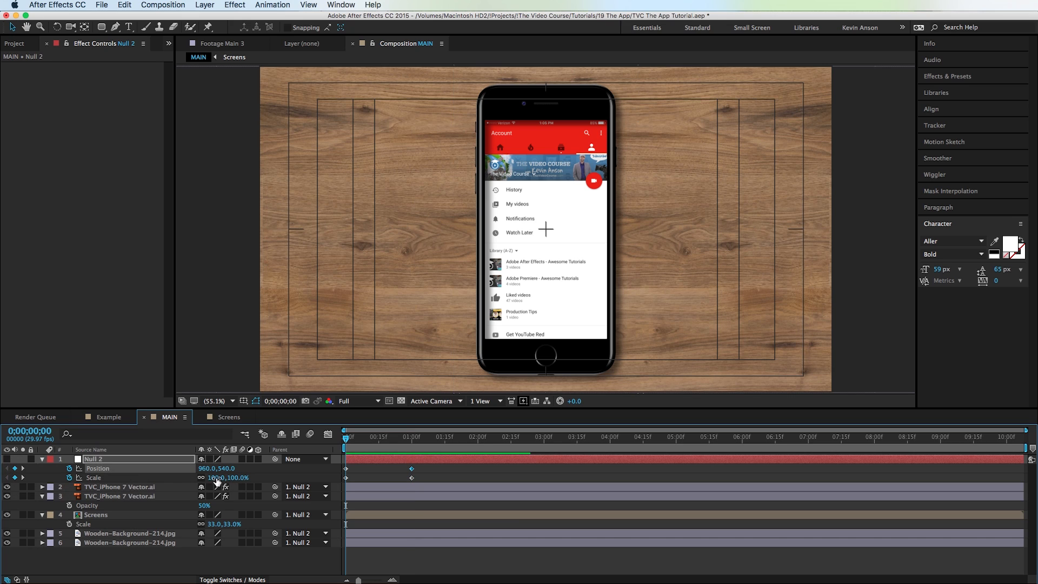
Move the Screens layer above the shadow copy and select the null's one-second keyframes.
click(99, 517)
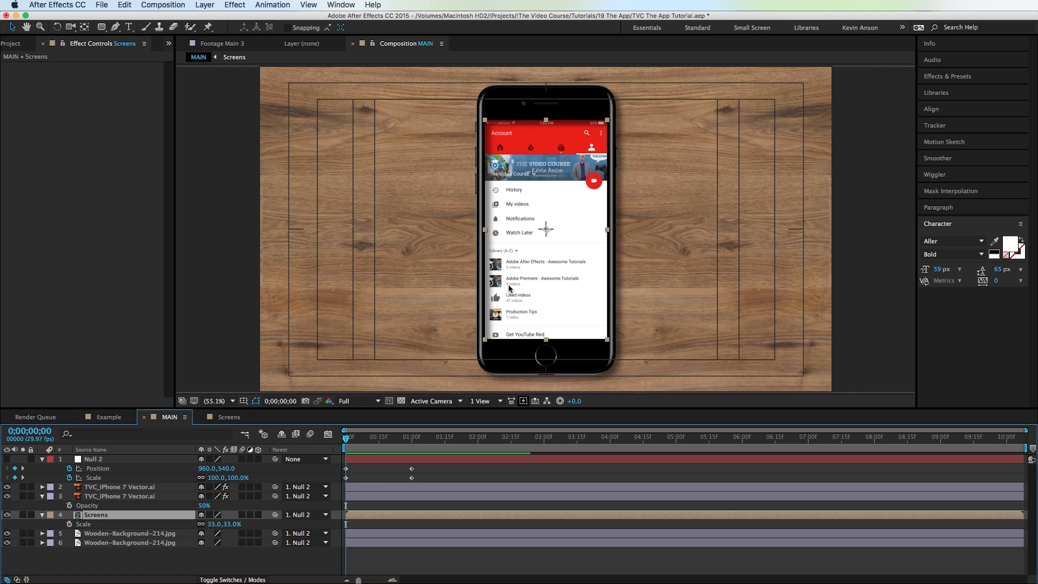
click(94, 516)
drag(94, 516, 96, 492)
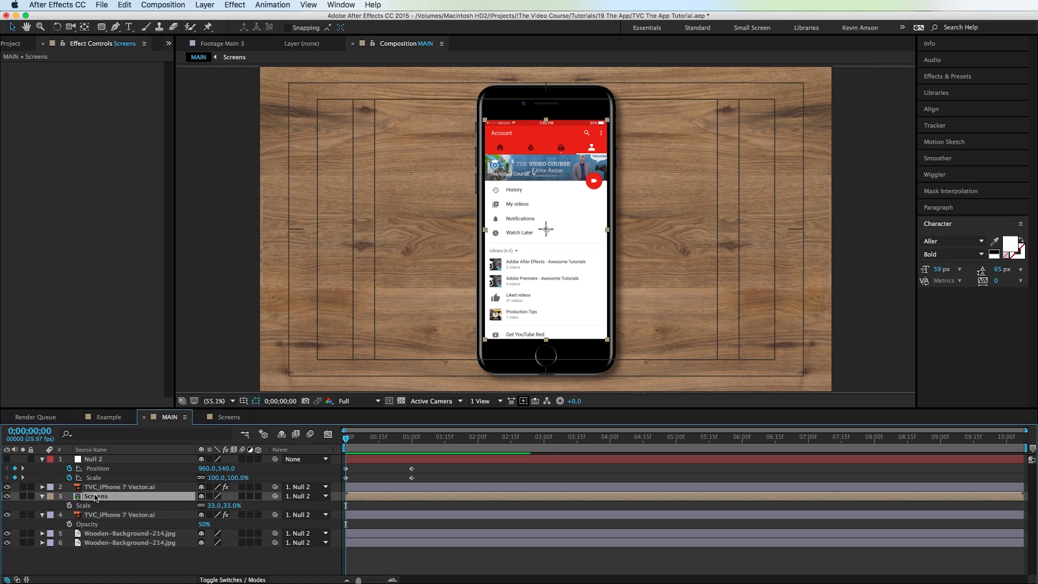
click(407, 466)
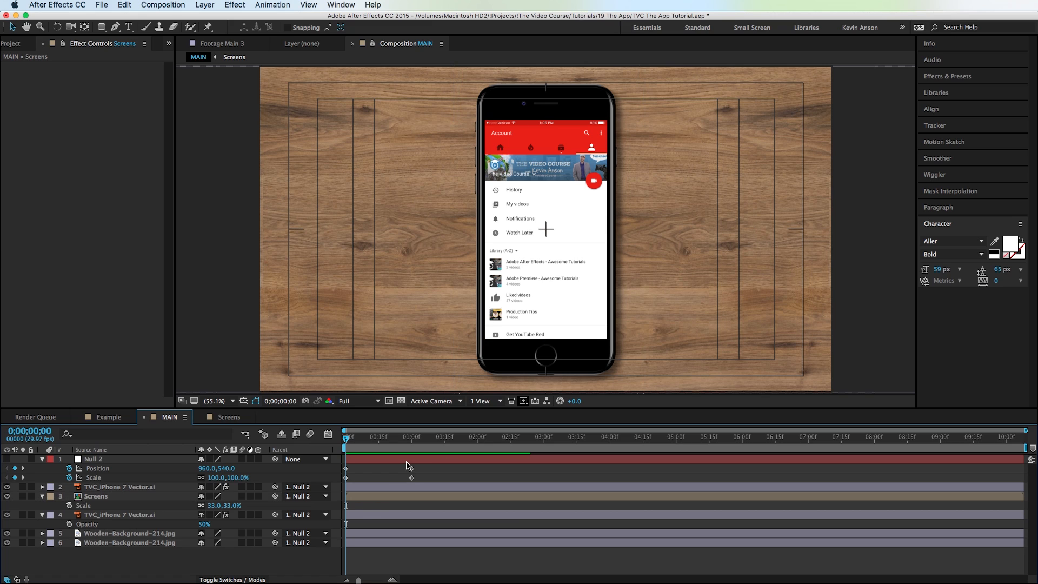
drag(418, 468, 408, 482)
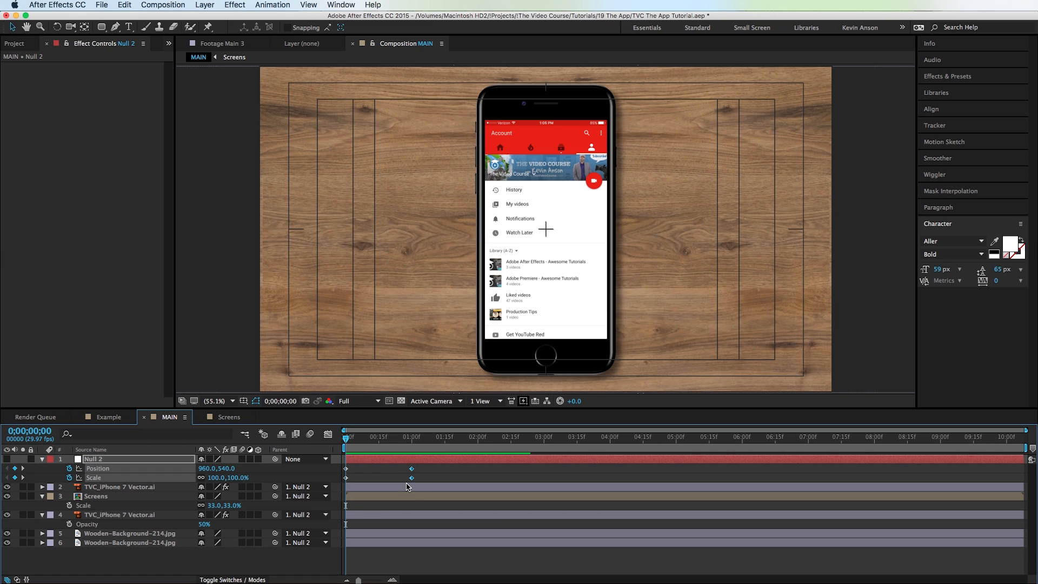
Easy-ease the keyframes and start the phone rig at 147% scale, previewing the zoom-out.
key(F9)
drag(215, 478, 223, 469)
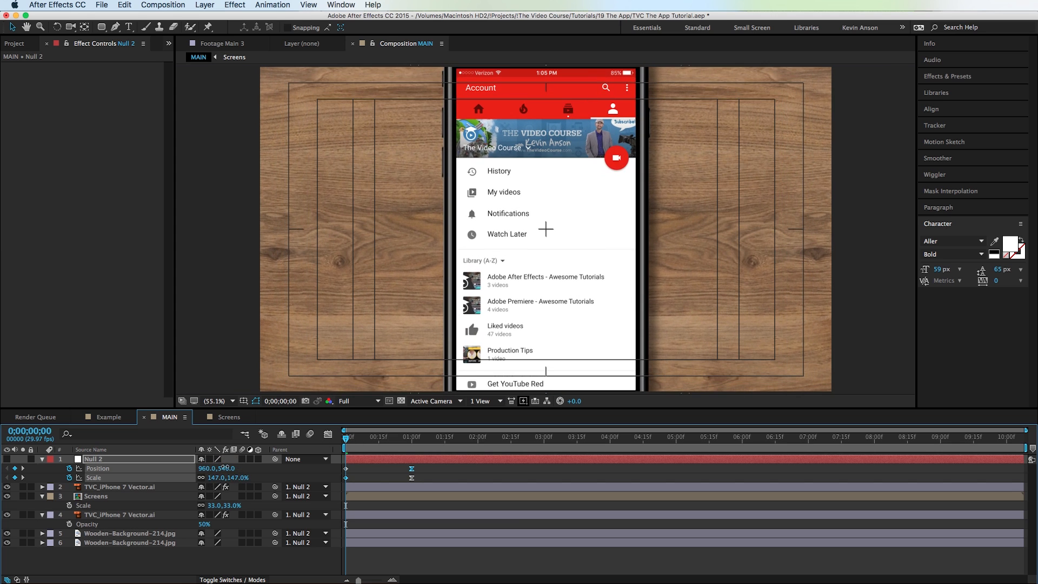
key(space)
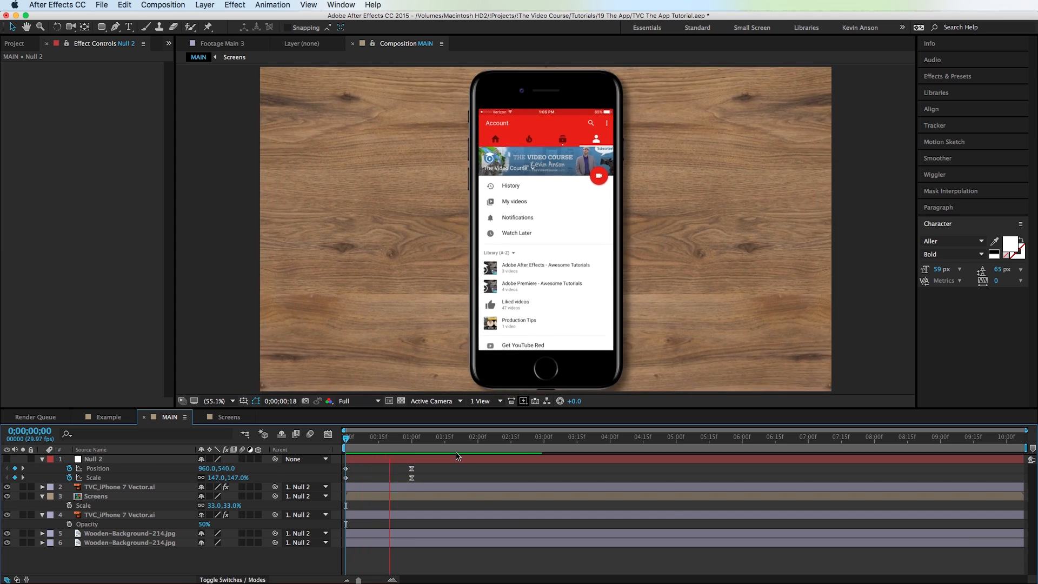
Hold Position and Scale at 1;10, then at 2;00 slide the phone left to X 475.
click(412, 439)
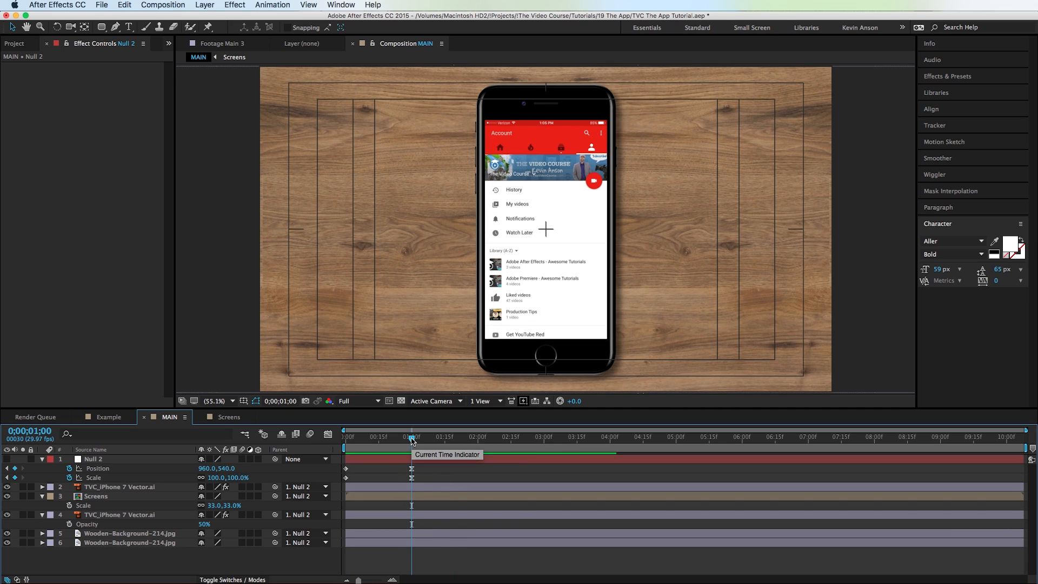
key(shift+Page_Down)
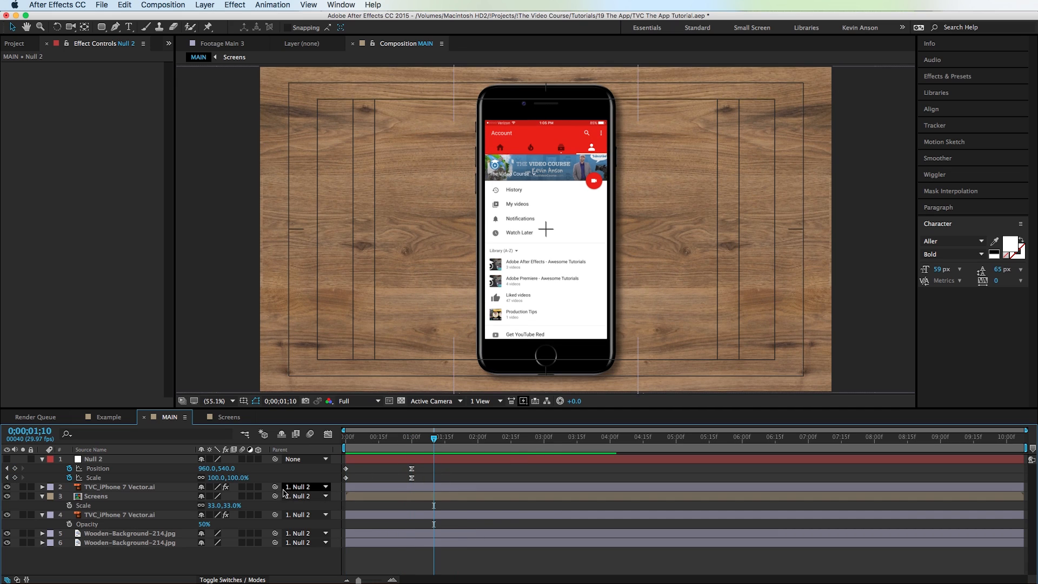
click(14, 468)
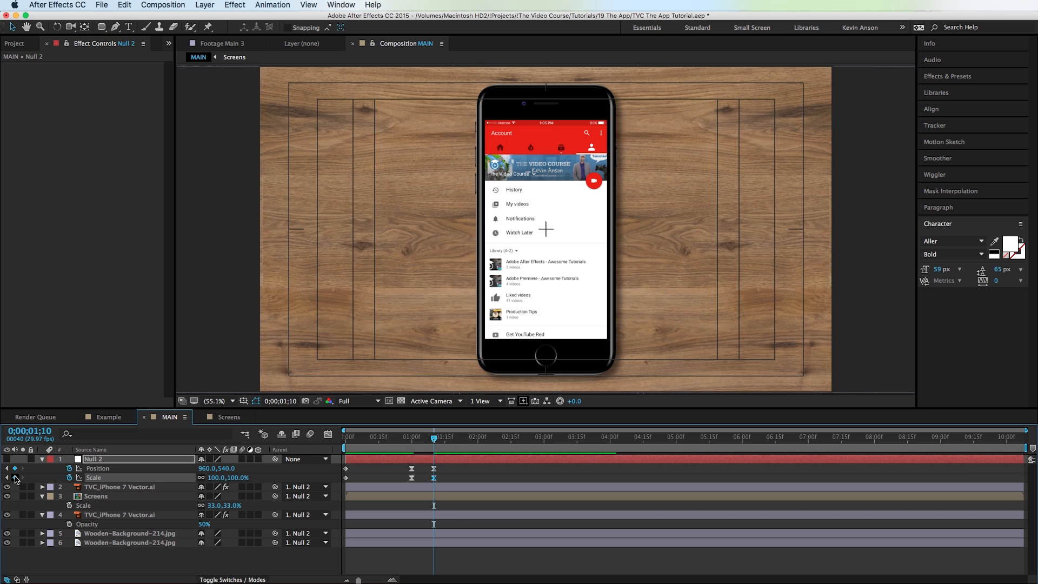
key(shift+Page_Down)
key(shift+Page_Down)
drag(213, 469, 127, 492)
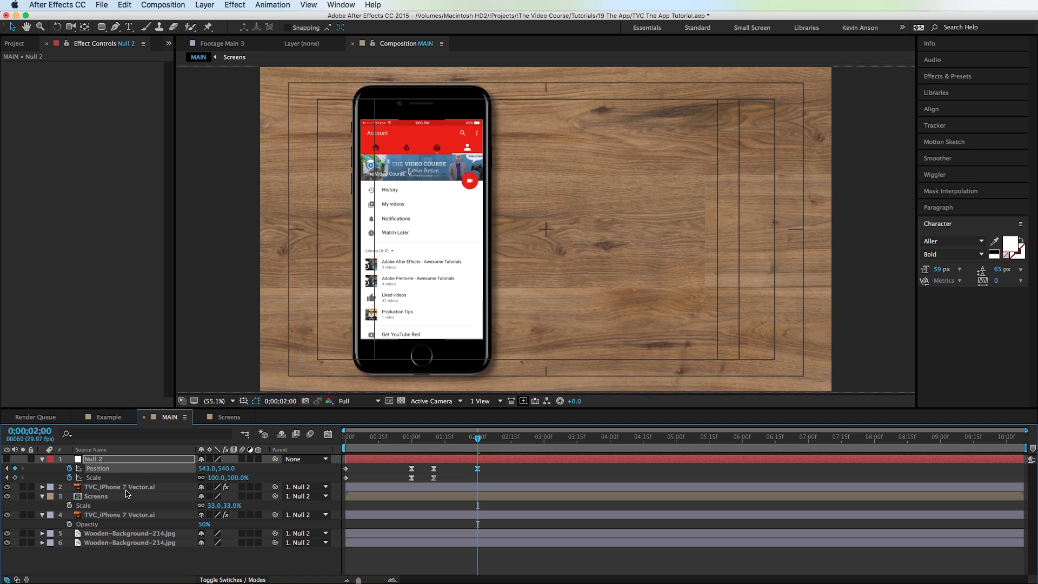
mouse_move(203, 469)
mouse_down()
mouse_move(171, 475)
mouse_move(186, 468)
mouse_up()
mouse_move(226, 417)
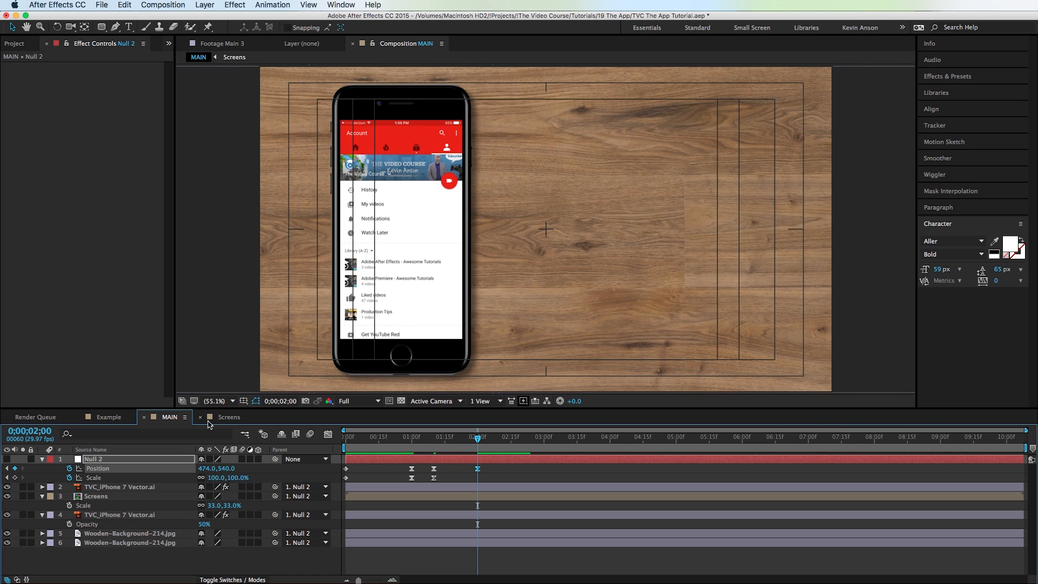
Switch to the Example composition and scrub to a later moment for reference.
click(109, 417)
click(485, 438)
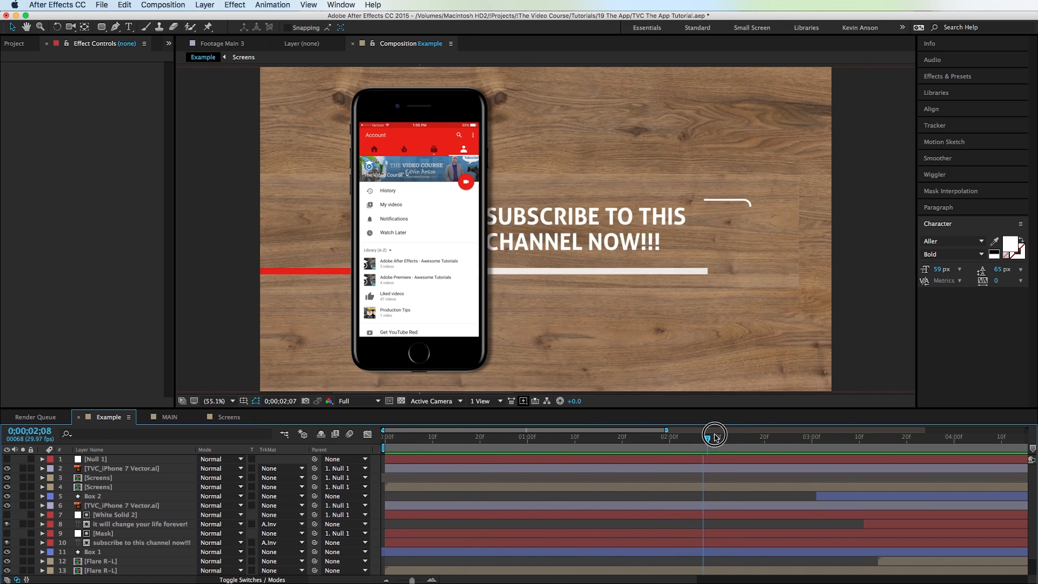
drag(519, 440, 729, 436)
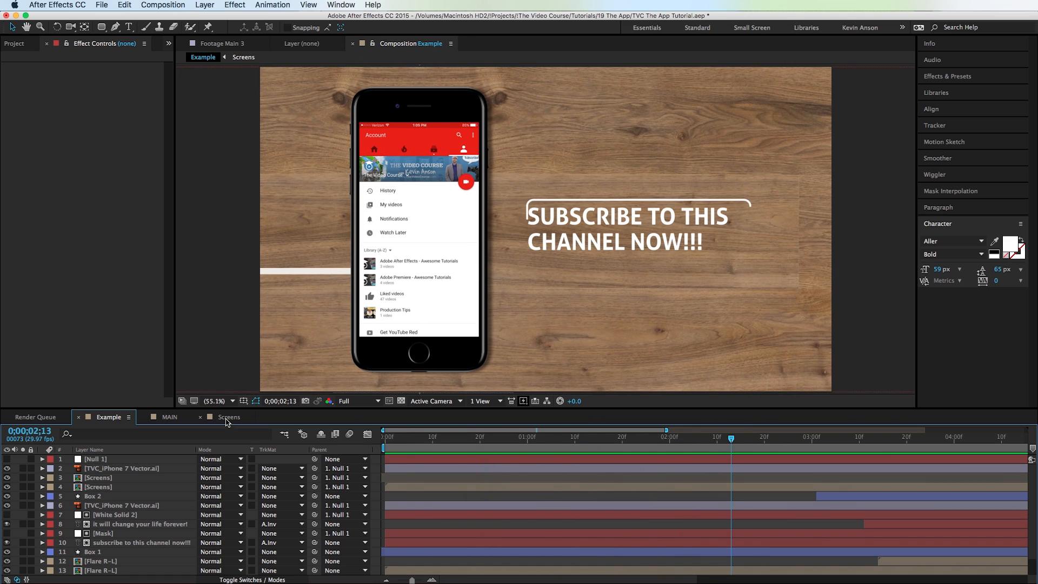
In MAIN, draw a paragraph text box right of the phone with SUBSCRIBE TO THIS CHANNEL NOW! in a larger size.
click(169, 417)
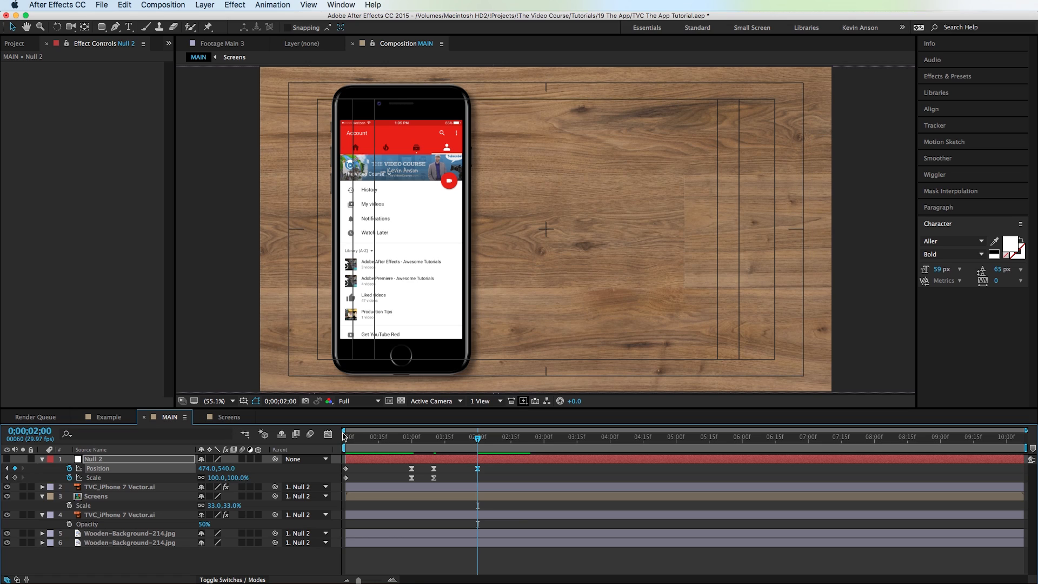
key(ctrl+t)
drag(529, 193, 701, 285)
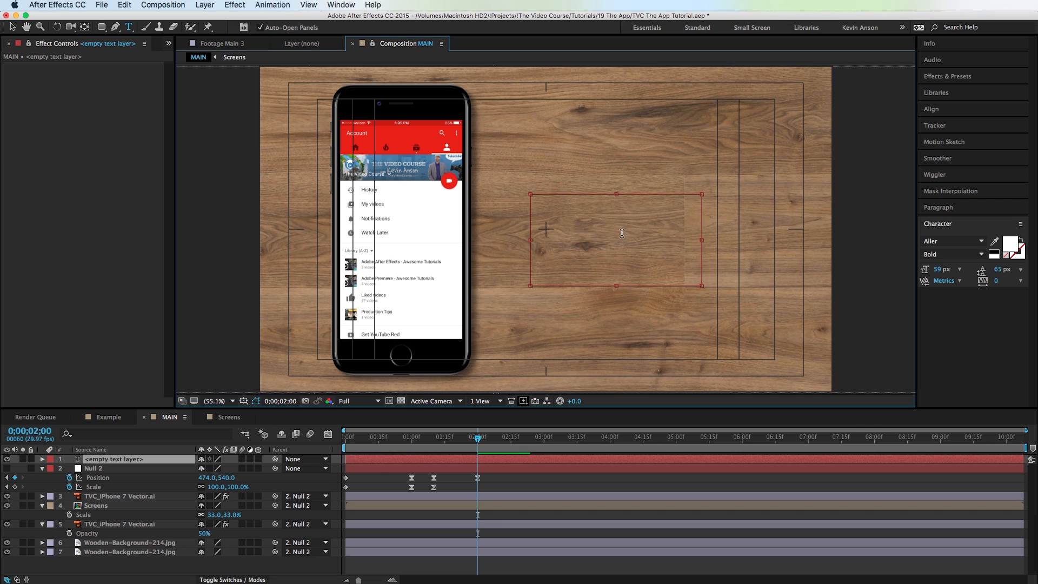
text(Su)
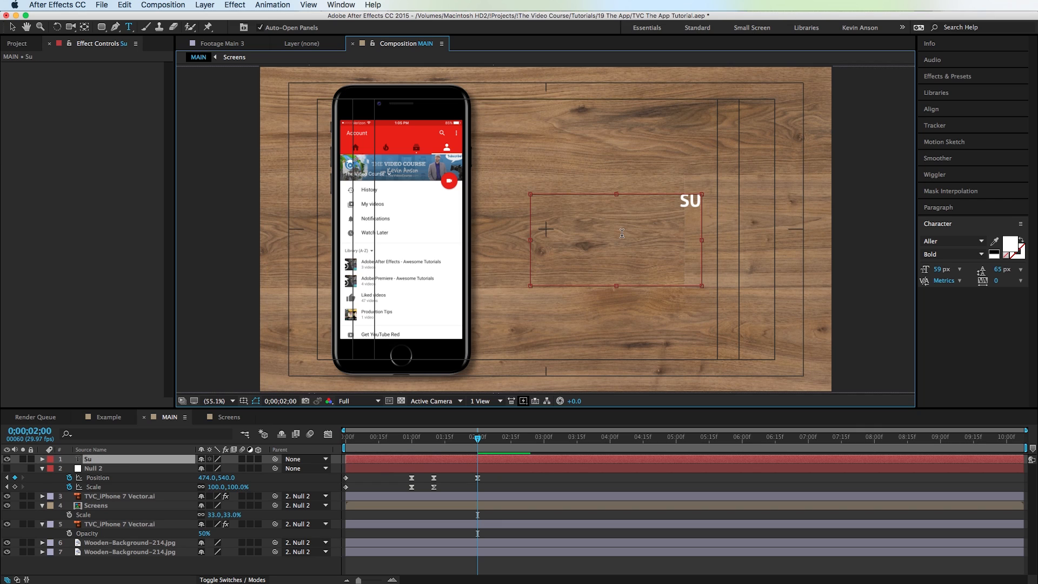
text(bscribe to th)
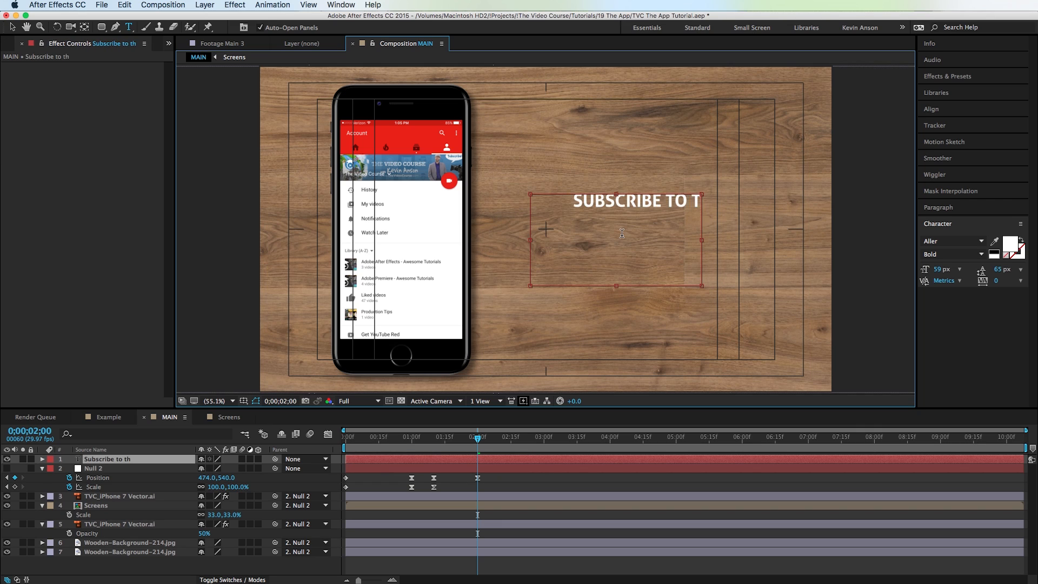
text(is channel)
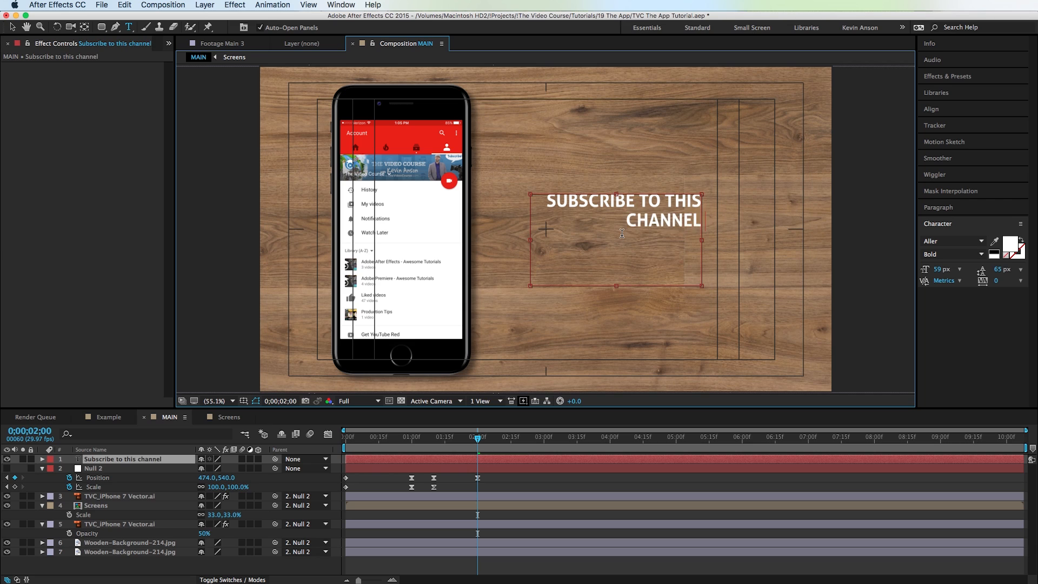
text( now!)
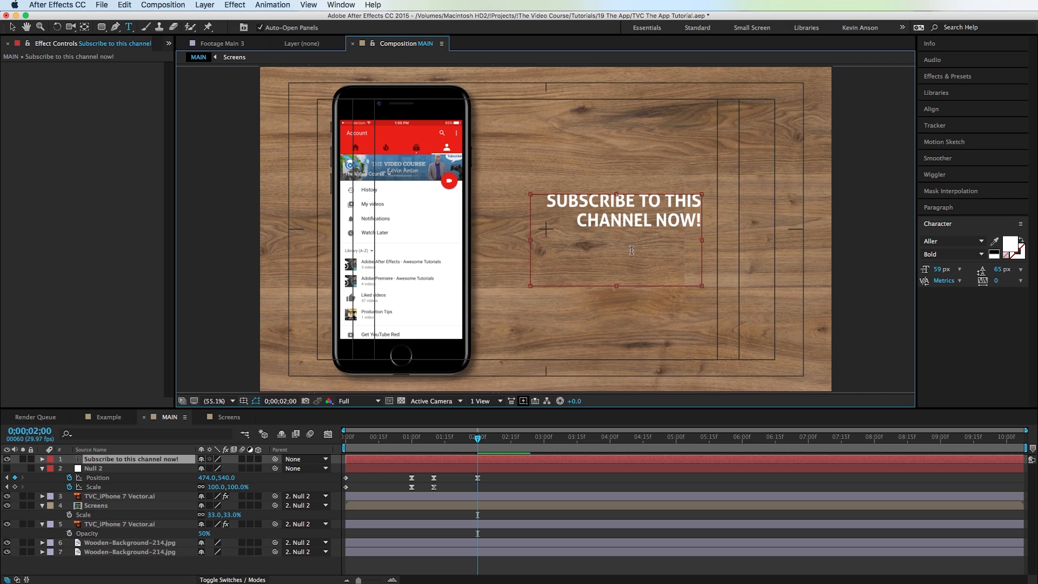
key(ctrl+a)
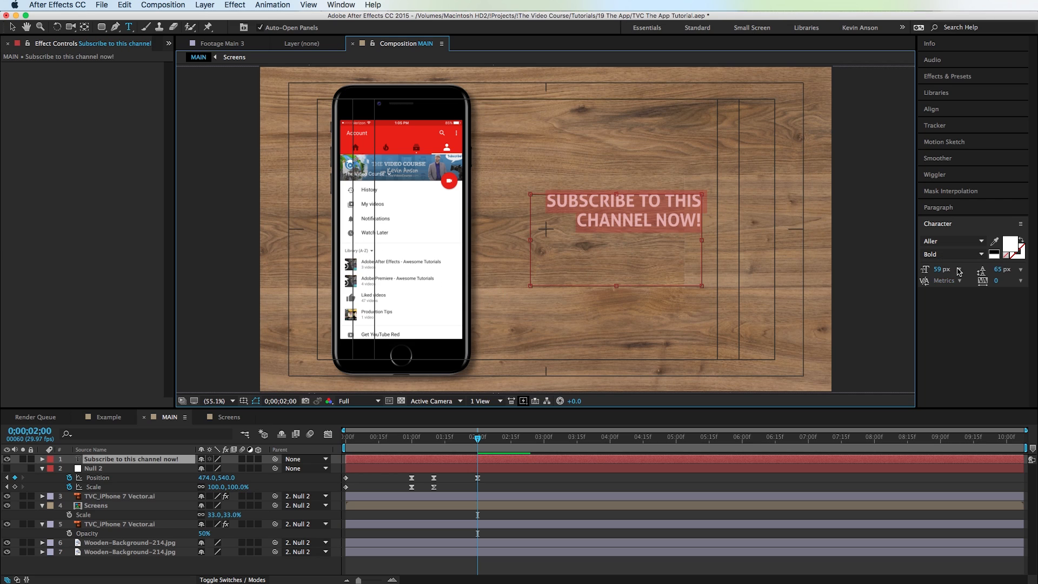
mouse_move(939, 273)
mouse_down()
mouse_move(949, 265)
mouse_move(939, 264)
mouse_up()
Resize the text box to two lines and left-align it in the Paragraph panel.
drag(620, 285, 622, 239)
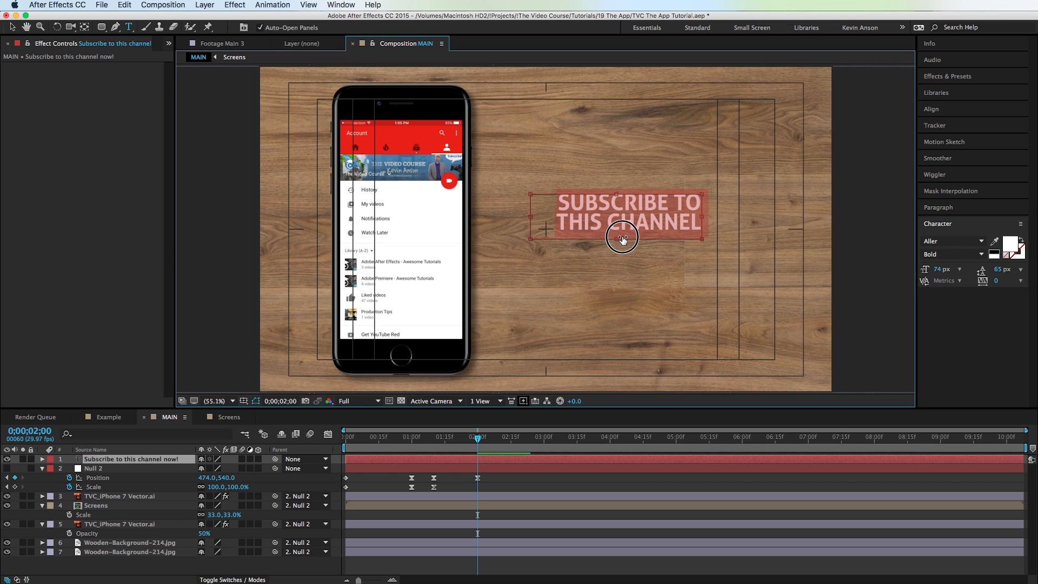
drag(703, 216, 742, 224)
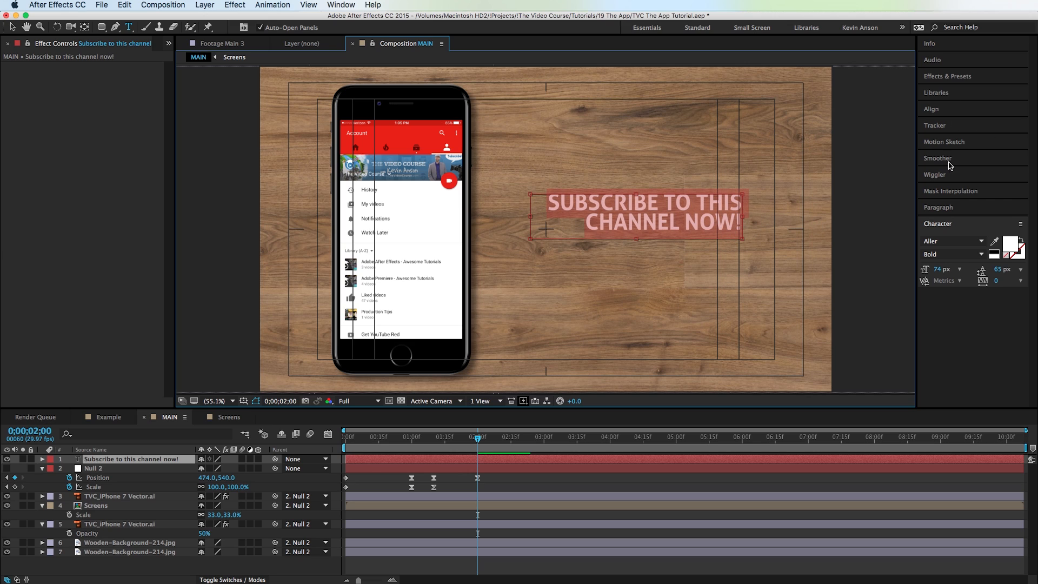
click(941, 208)
click(926, 223)
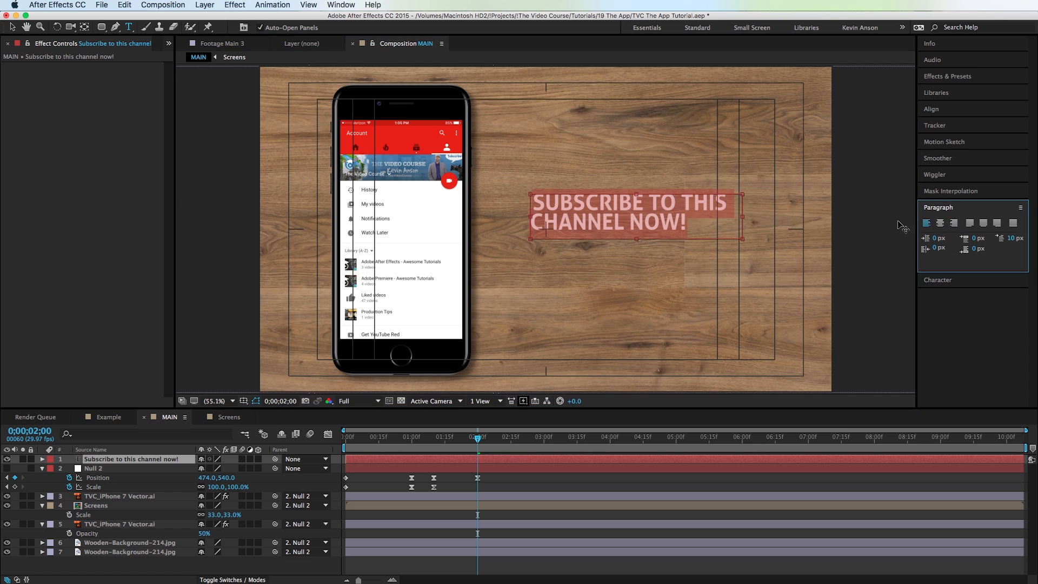
Increase the subscribe text's leading, nudge it up-left and scale it slightly larger.
key(v)
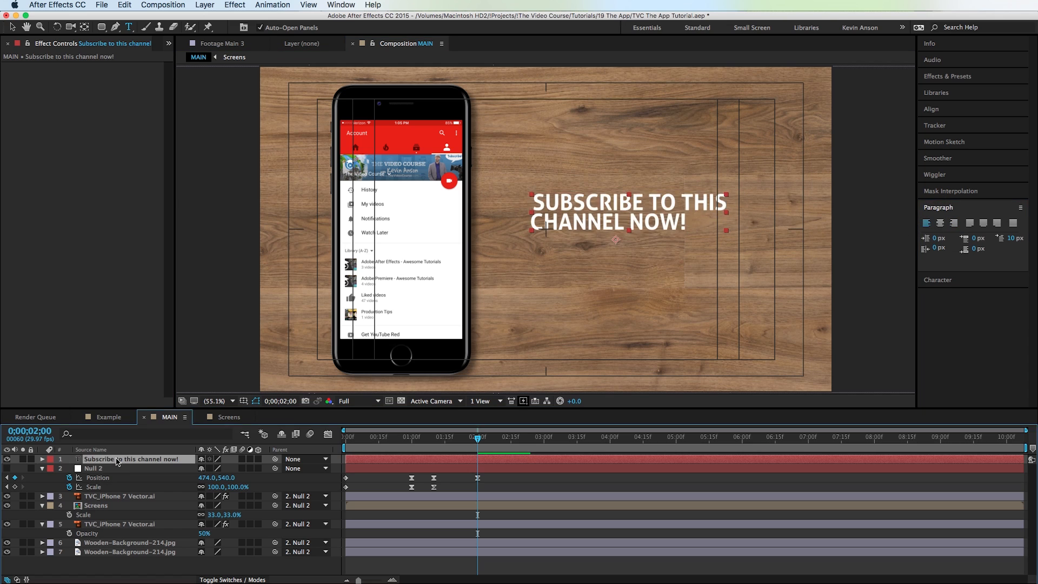
click(937, 279)
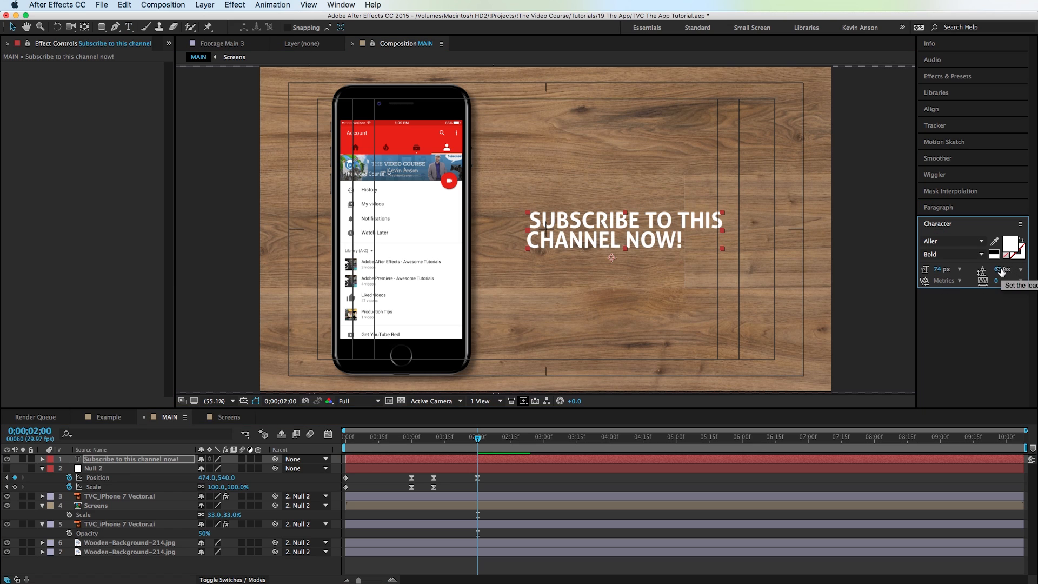
drag(1006, 274, 1004, 266)
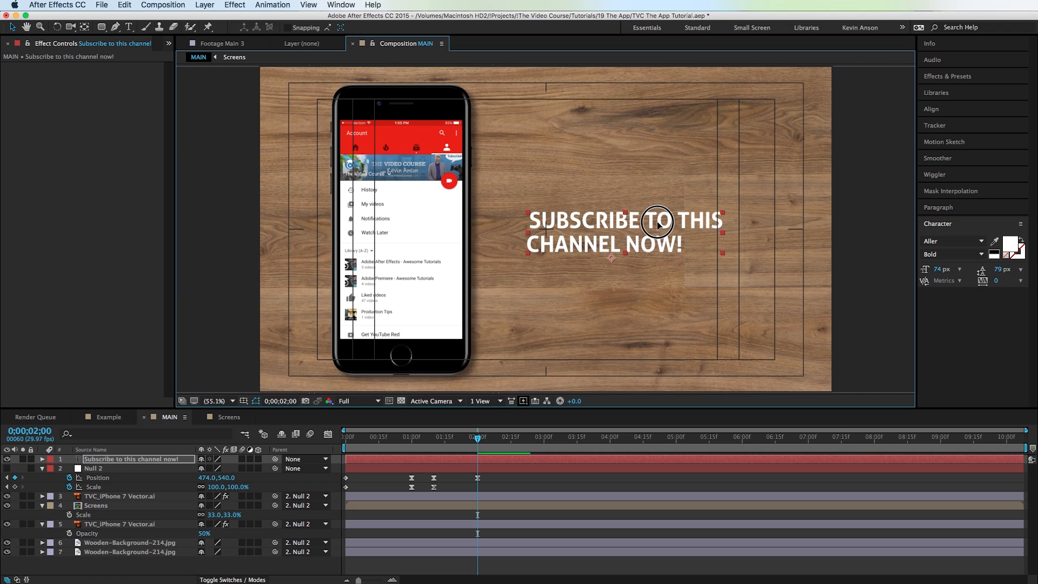
drag(659, 223, 655, 221)
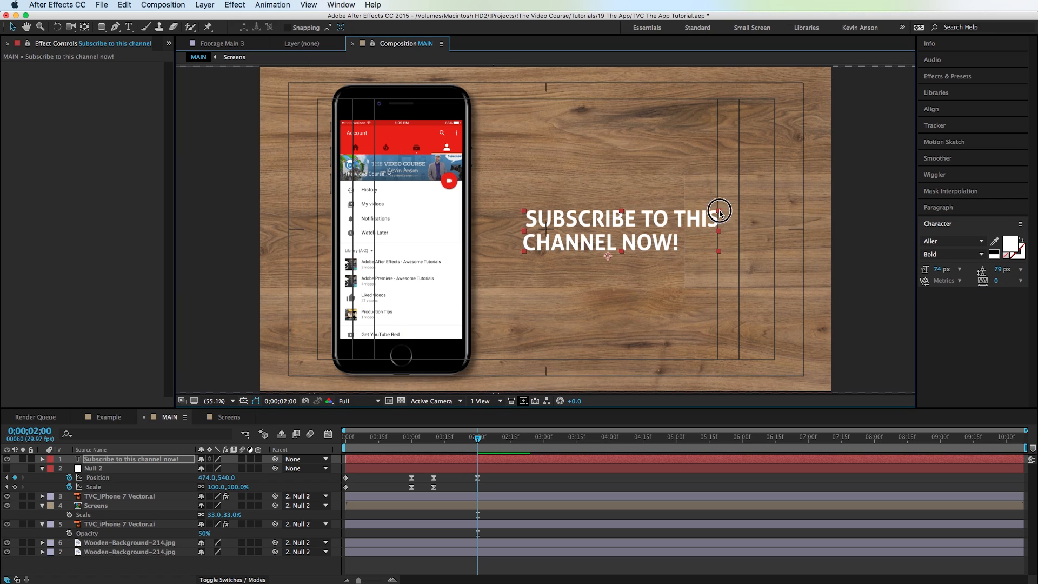
drag(719, 210, 731, 197)
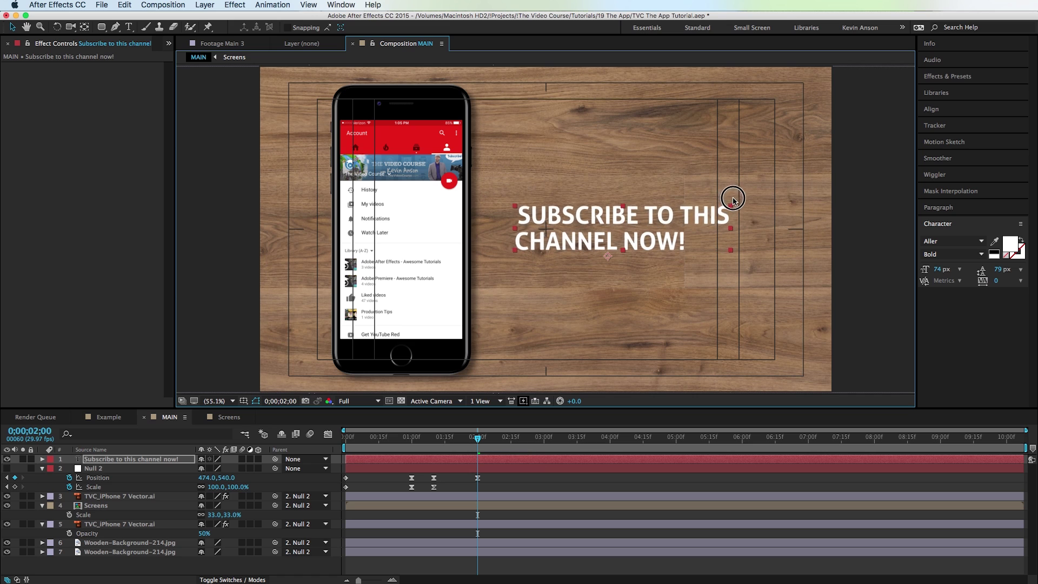
Move the subscribe text layer below the iPhone layer.
click(673, 244)
click(477, 449)
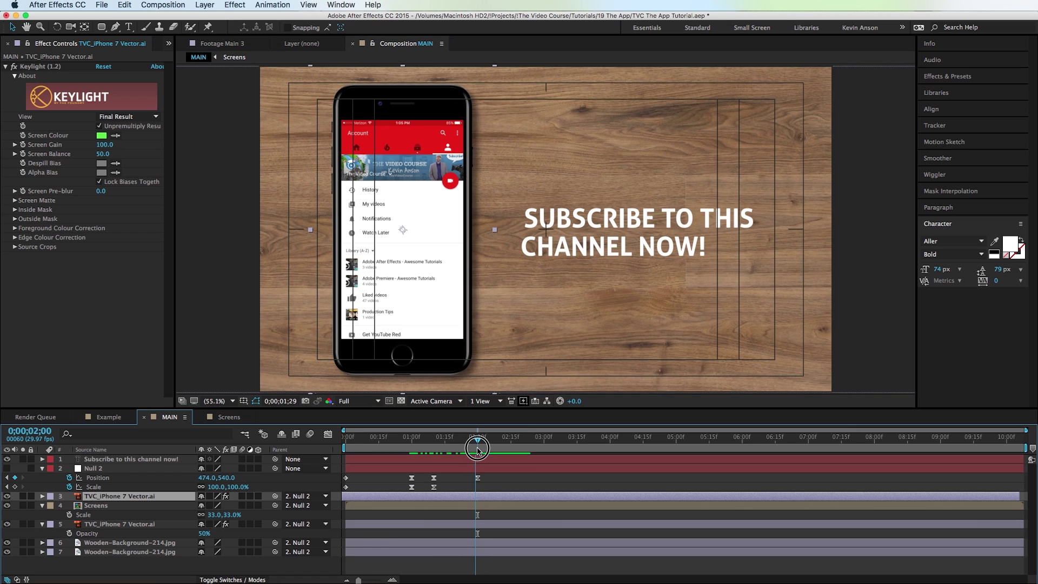
click(123, 459)
drag(123, 459, 130, 538)
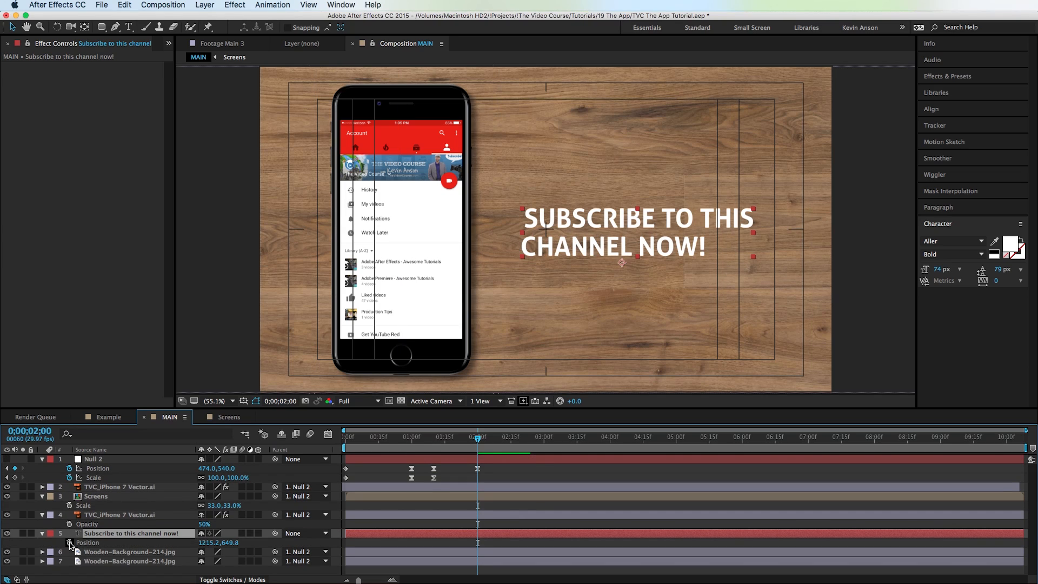
Keyframe the text's Position so it starts hidden left behind the phone and slides out over 20 frames.
click(70, 543)
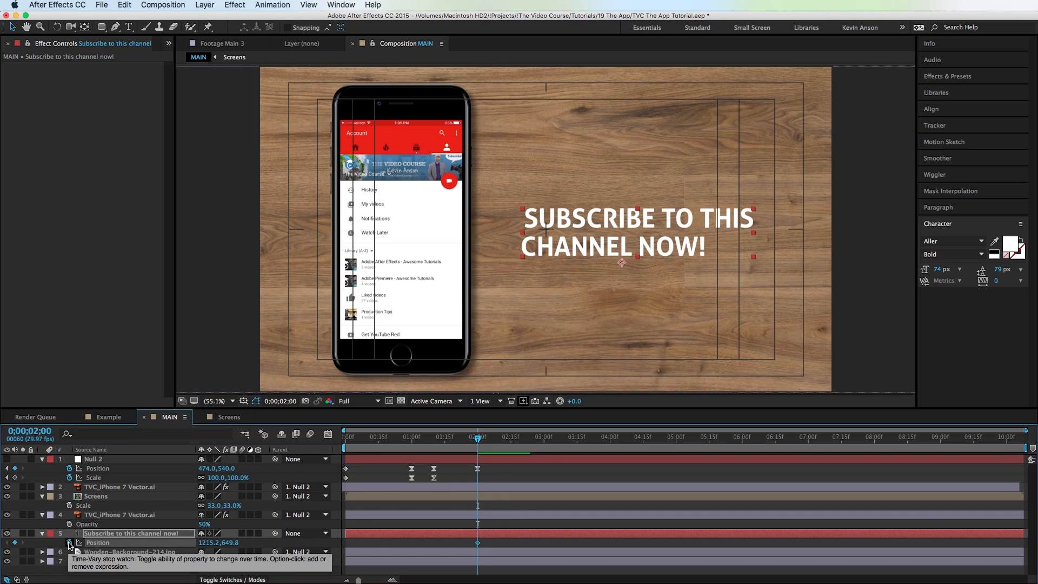
key(shift+Page_Down)
key(shift+Page_Down)
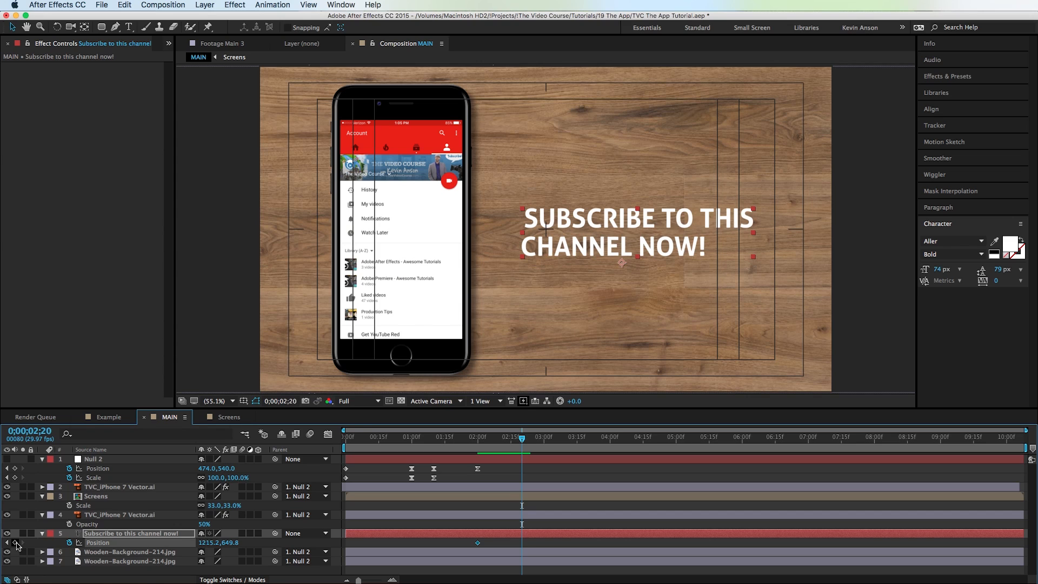
click(7, 543)
mouse_move(202, 543)
mouse_down()
mouse_move(146, 552)
mouse_move(168, 559)
mouse_up()
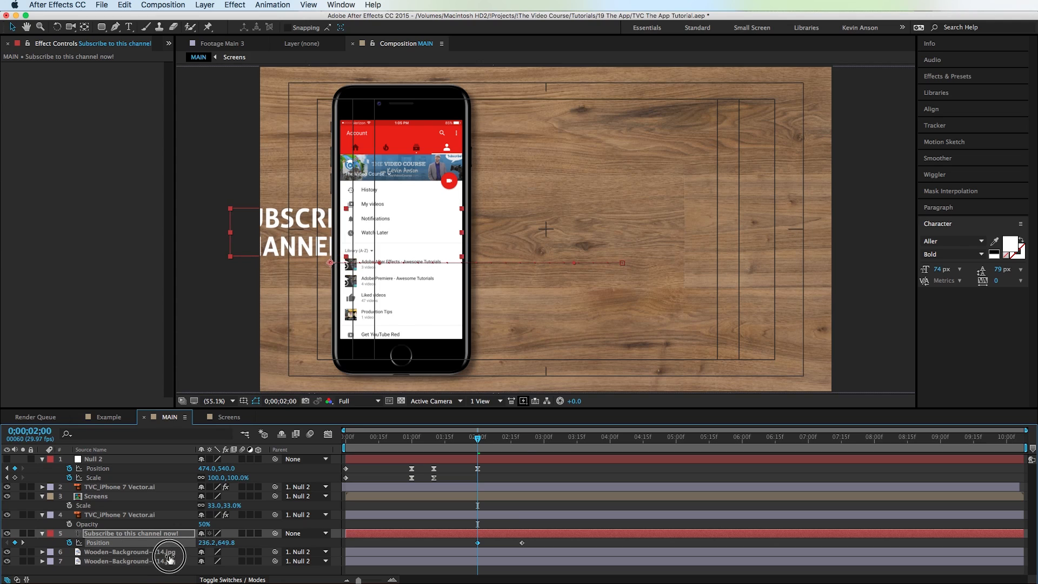
click(569, 542)
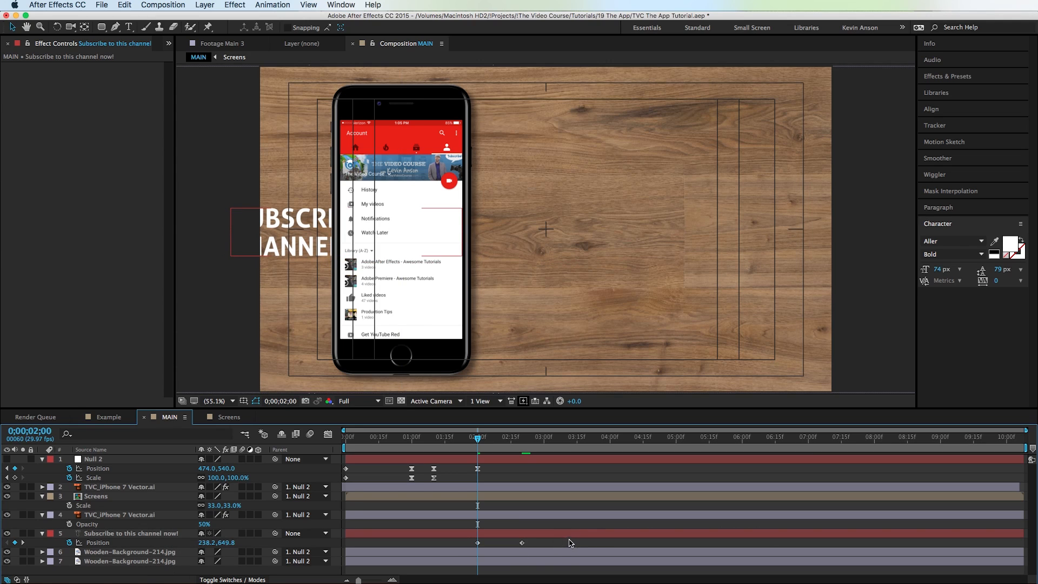
click(541, 535)
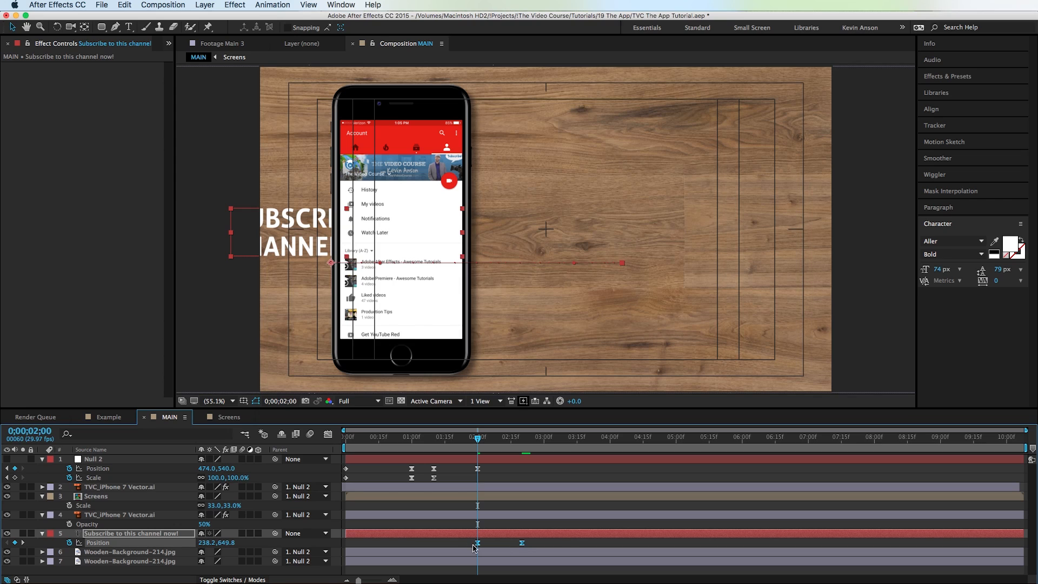
click(522, 542)
key(Delete)
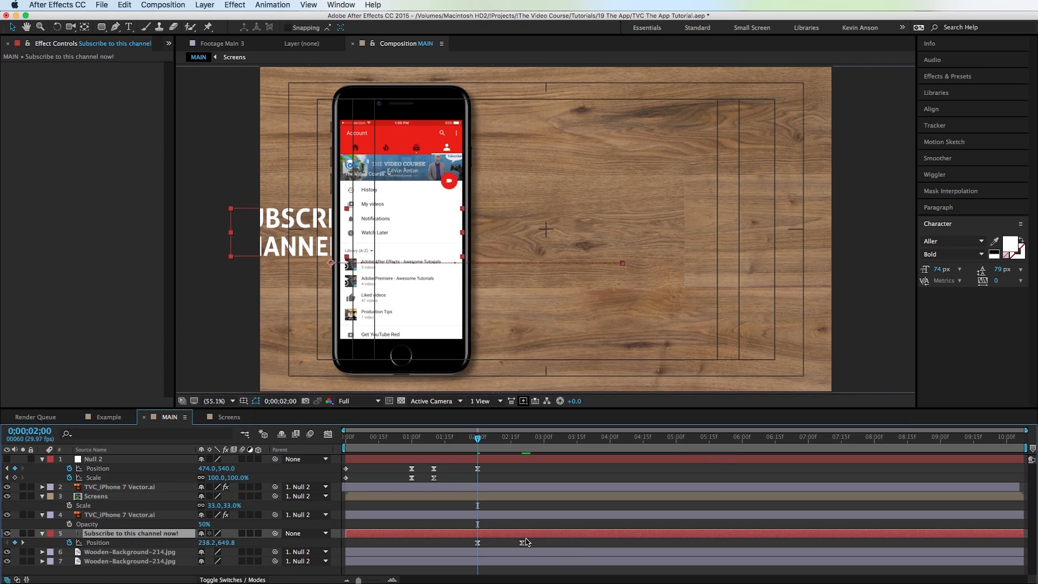
Create a white solid, slide it left over the phone and parent it to Null 2.
key(ctrl+y)
key(Return)
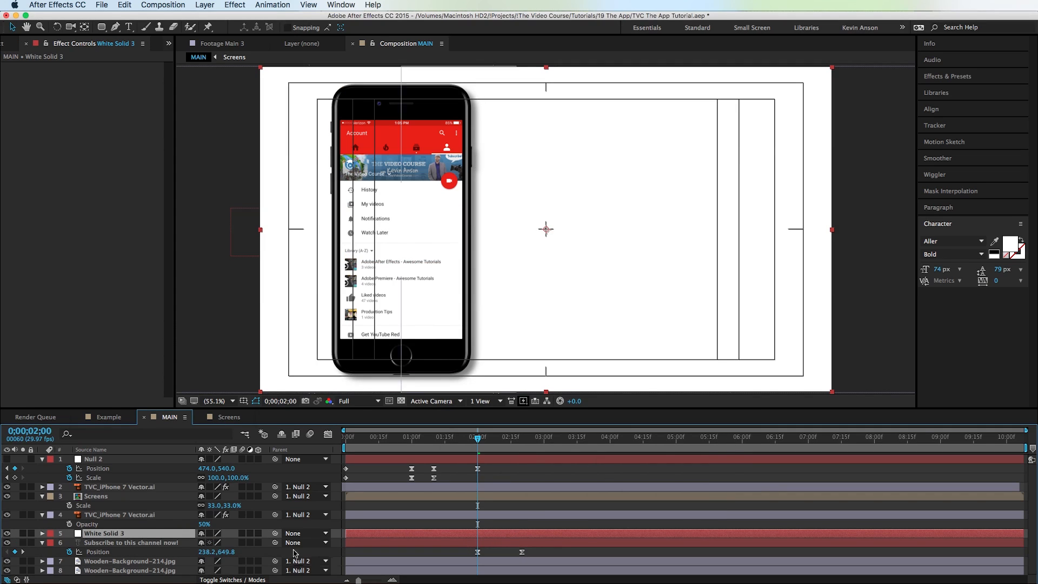
drag(689, 314, 322, 319)
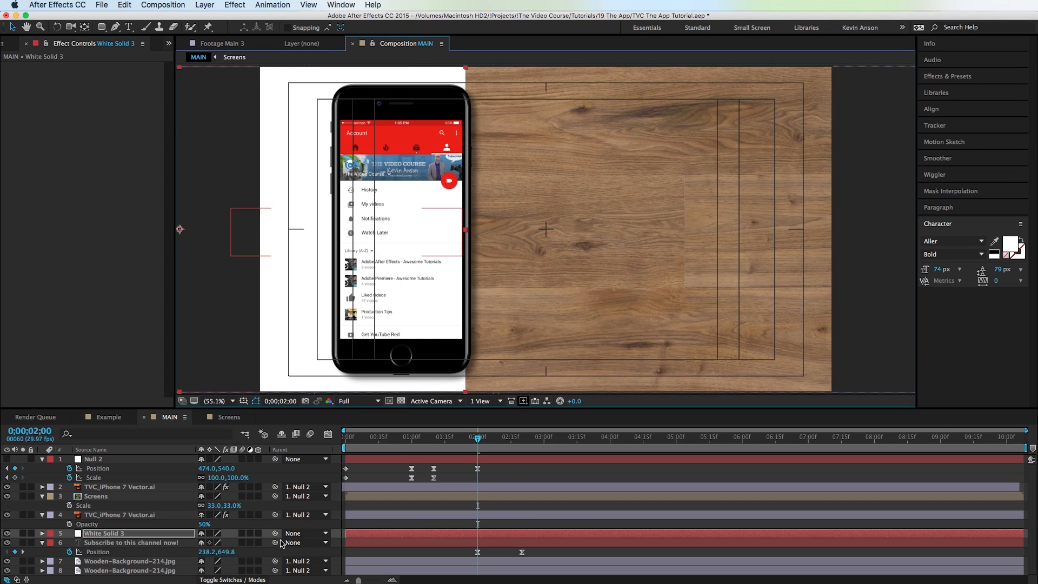
drag(275, 533, 93, 455)
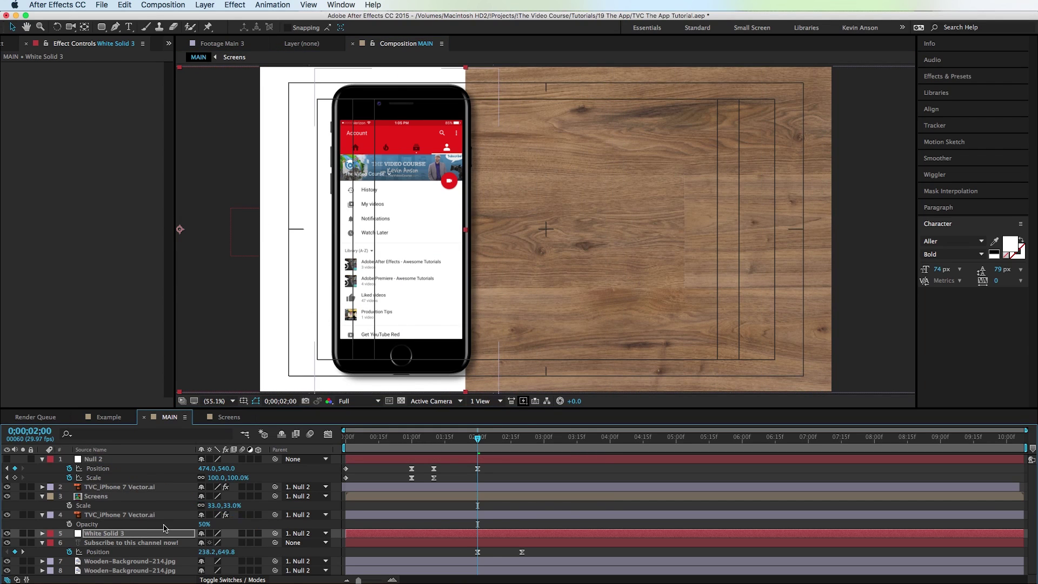
Set the subscribe text's TrkMat to Alpha Inverted Matte using the solid above.
click(122, 542)
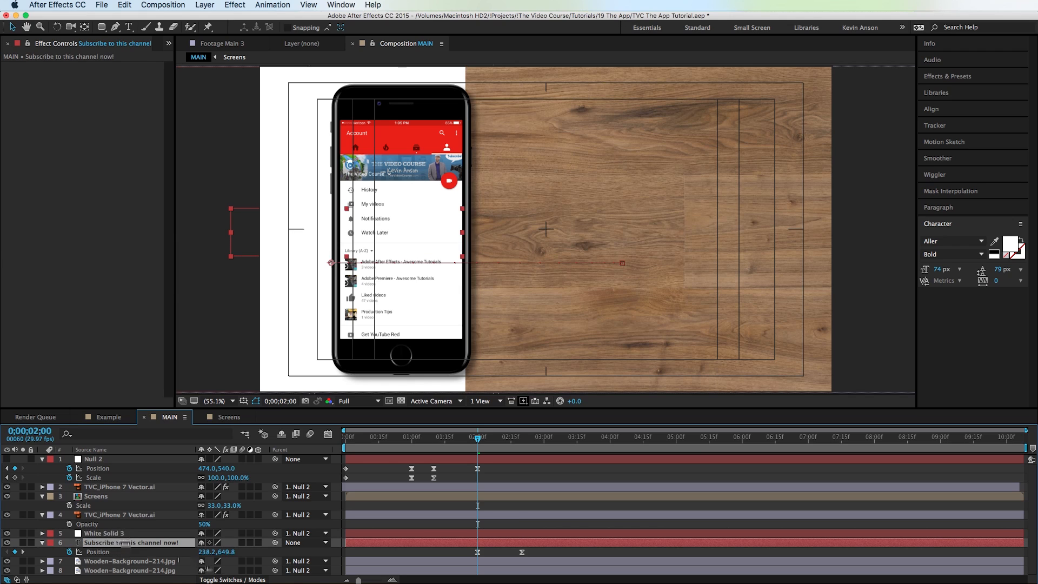
click(225, 577)
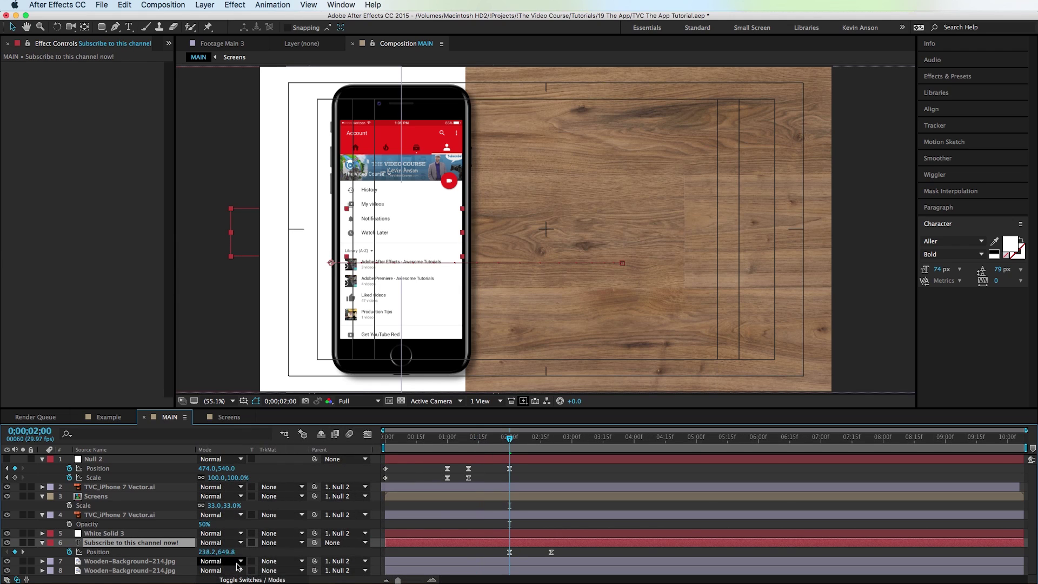
click(279, 542)
click(318, 543)
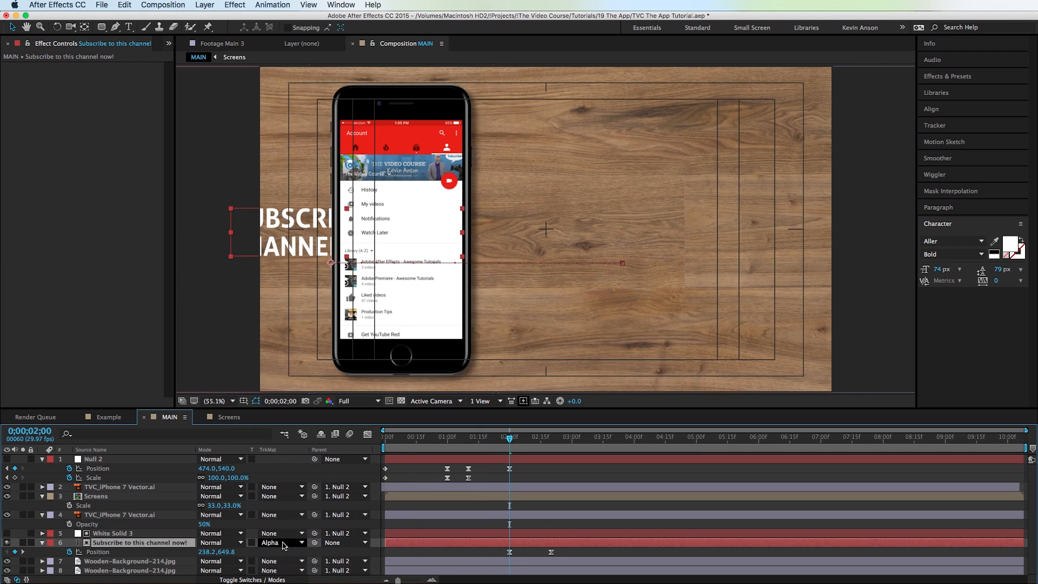
click(284, 543)
click(300, 554)
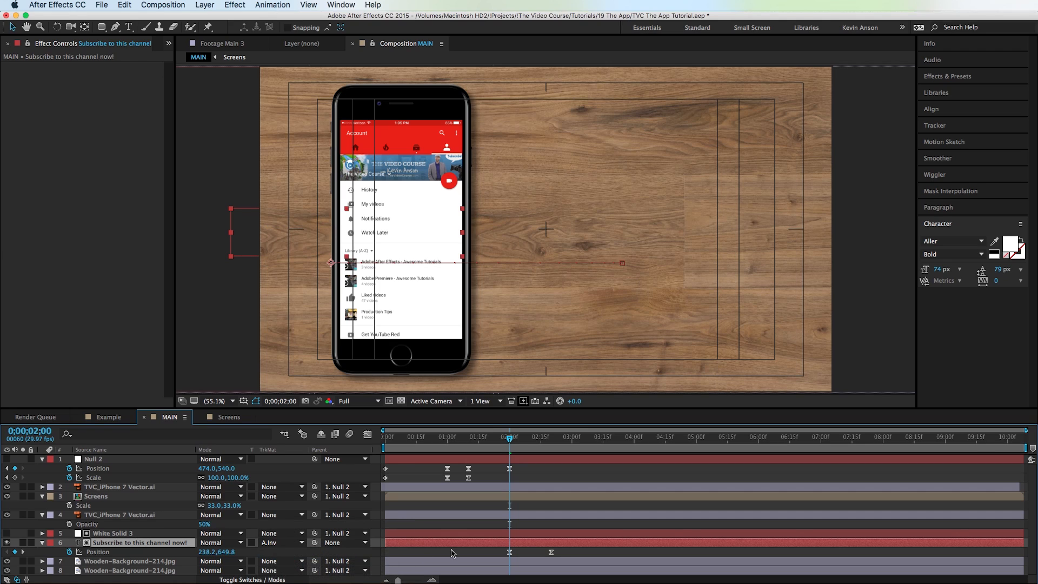
Rename the solid Mask, preview the text reveal, return to 1;14 and collapse all layers.
click(126, 535)
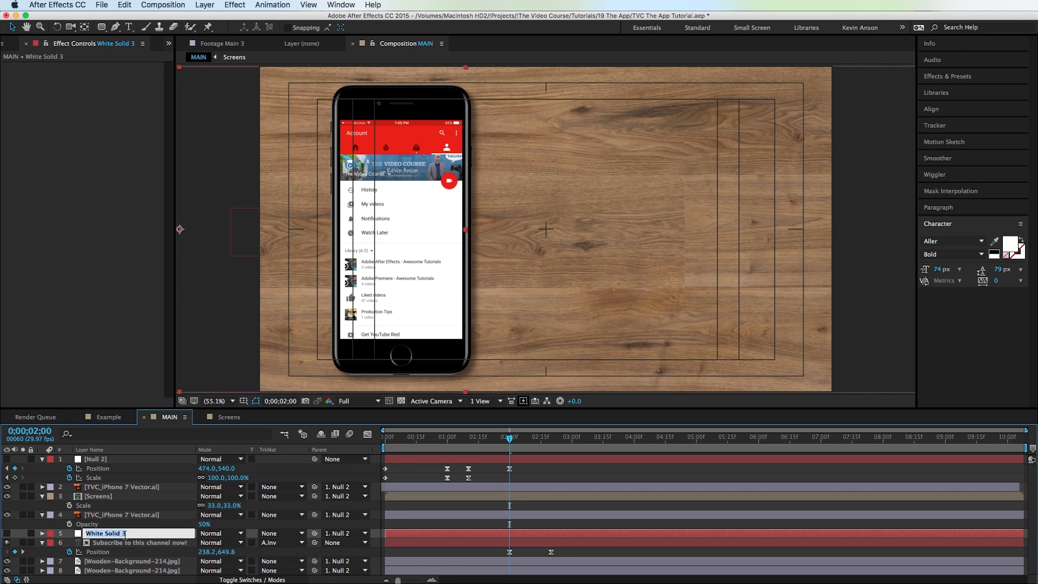
text(Mask)
key(Return)
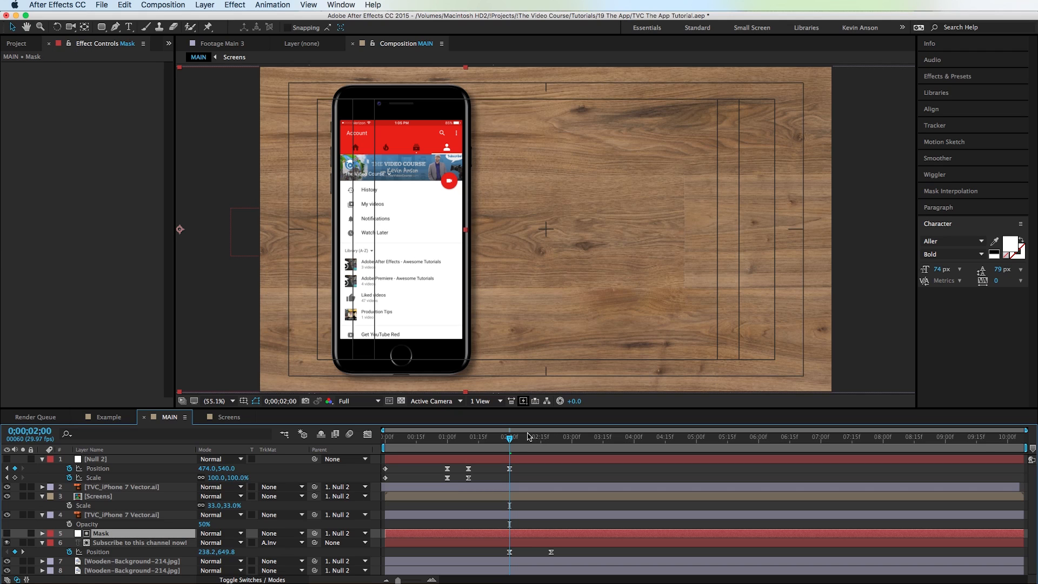
drag(509, 442, 566, 448)
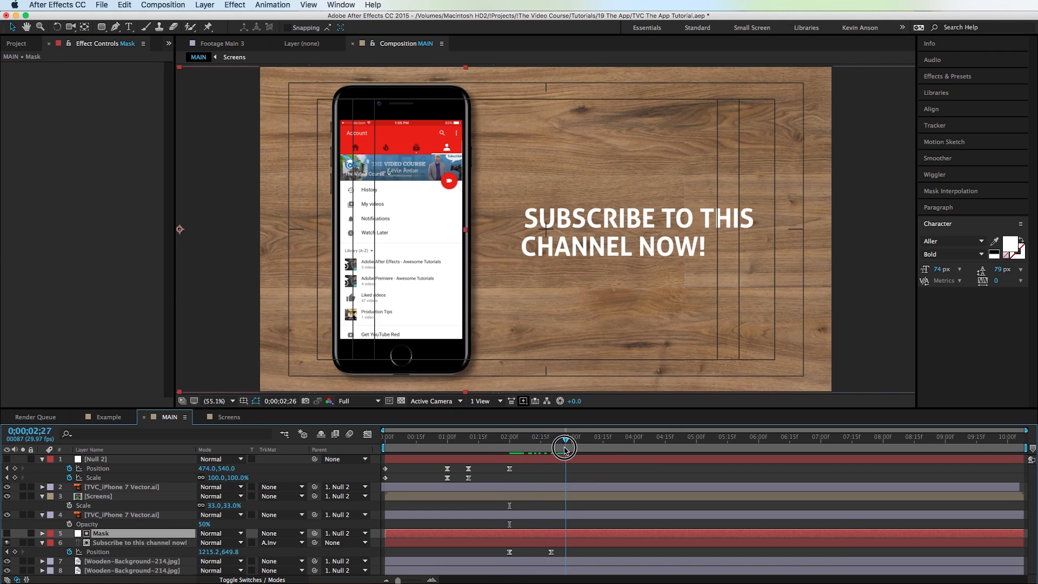
mouse_move(565, 449)
mouse_down()
mouse_move(476, 439)
mouse_move(474, 349)
mouse_up()
key(ctrl+a)
key(u)
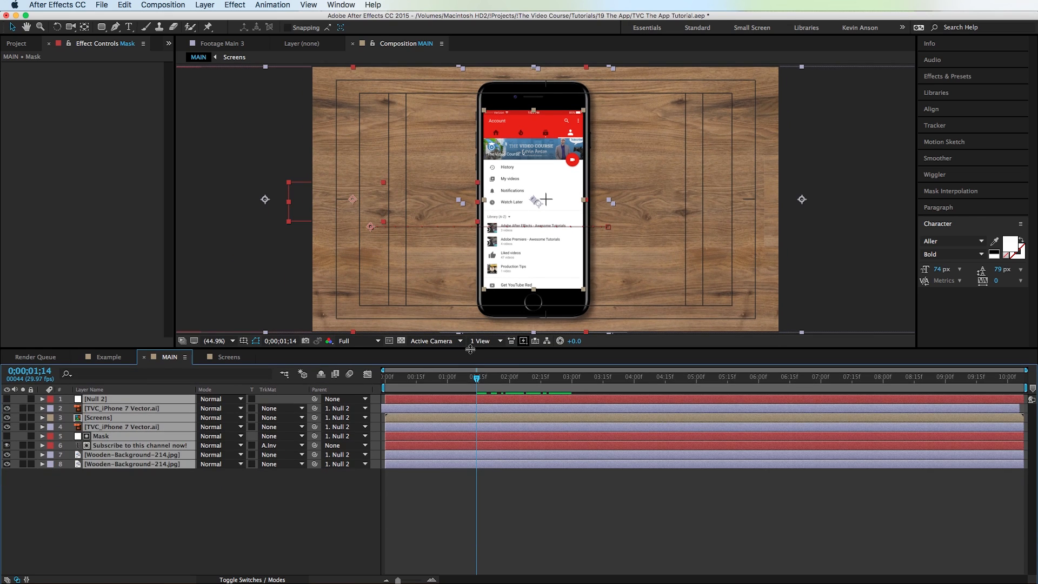
click(119, 357)
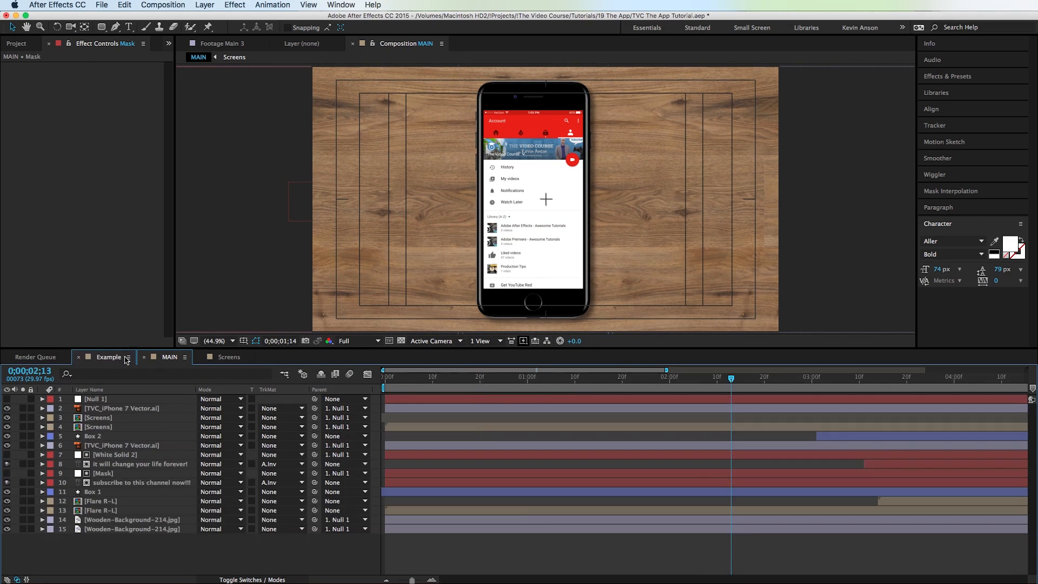
mouse_move(414, 385)
mouse_down()
mouse_move(719, 383)
mouse_move(642, 399)
mouse_up()
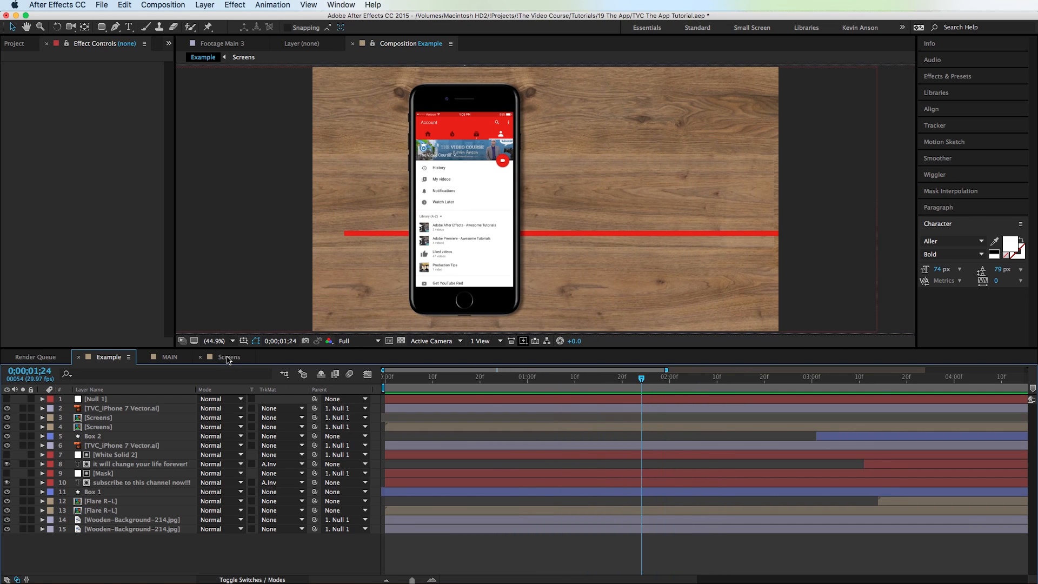
click(172, 356)
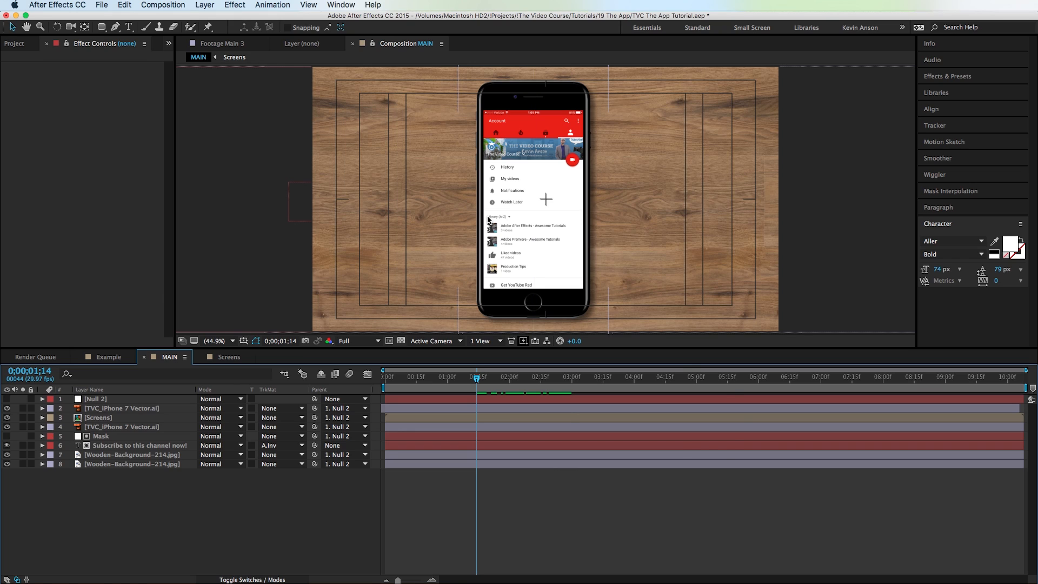
key(ctrl+y)
Create a new solid eyedropped to the phone's red header colour.
click(602, 415)
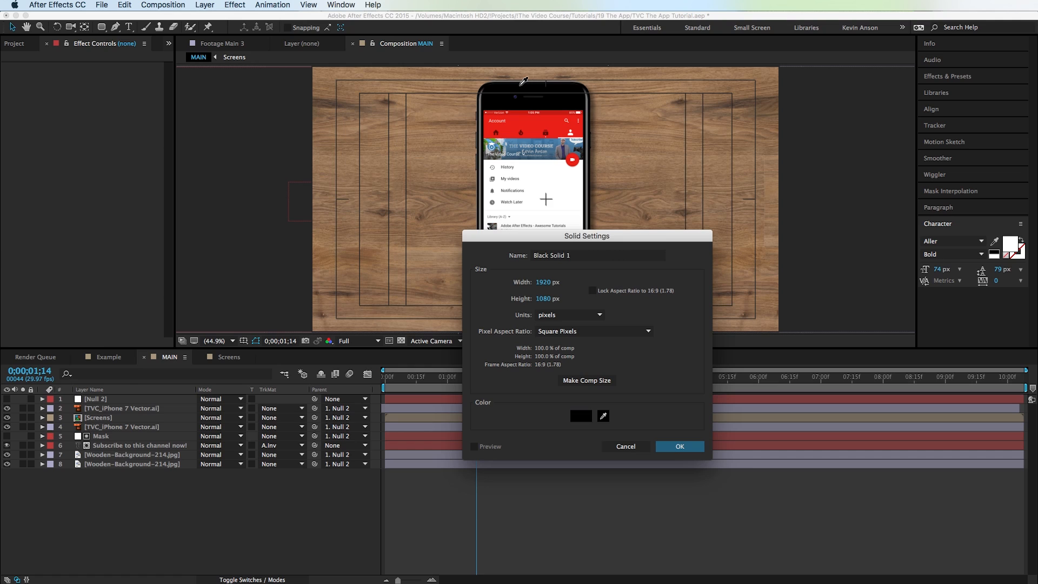
click(535, 128)
key(Return)
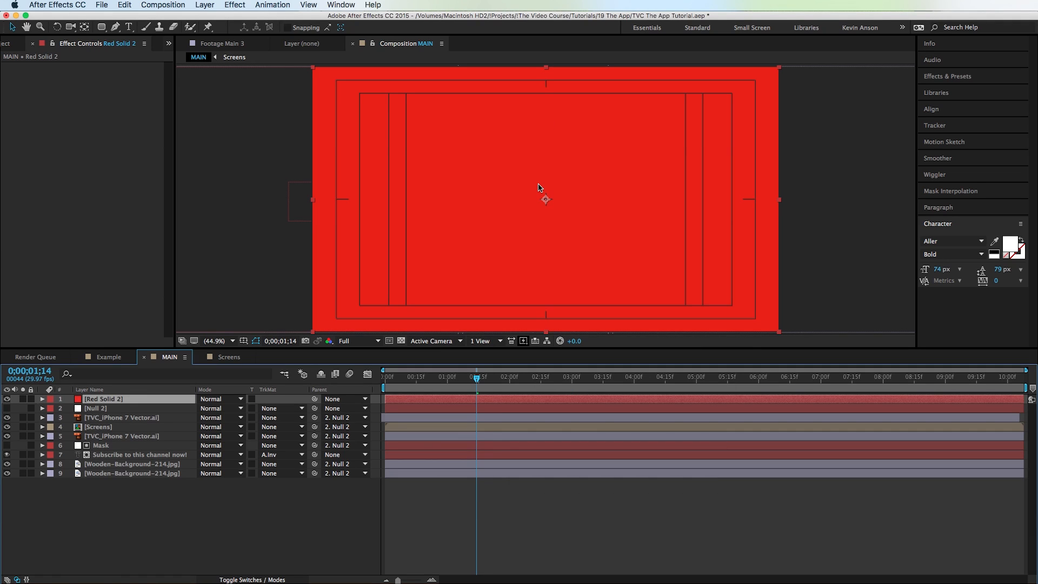
Mask the red solid into a thin horizontal strip with the Rectangle tool.
key(q)
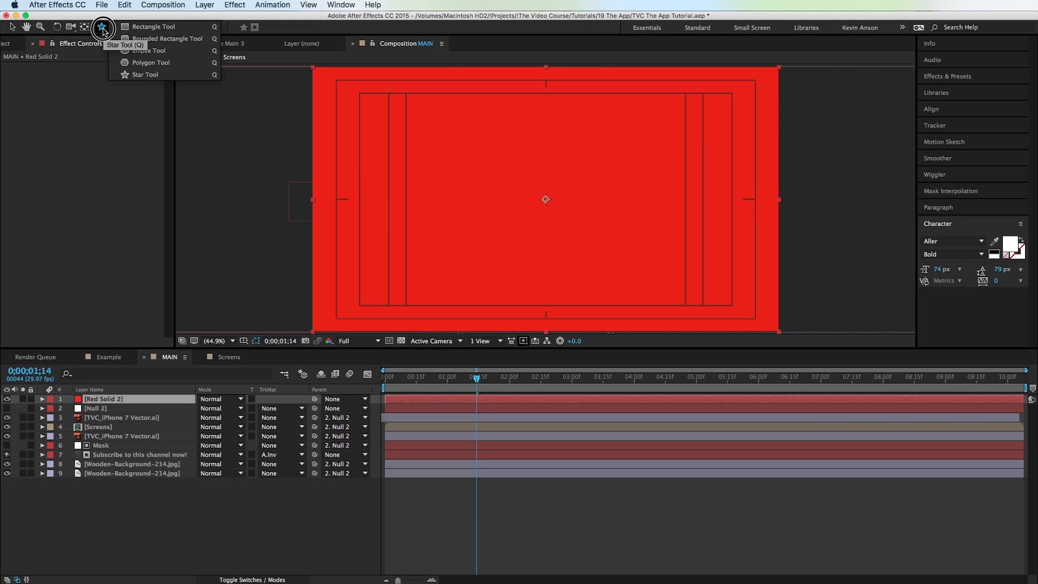
drag(102, 27, 134, 26)
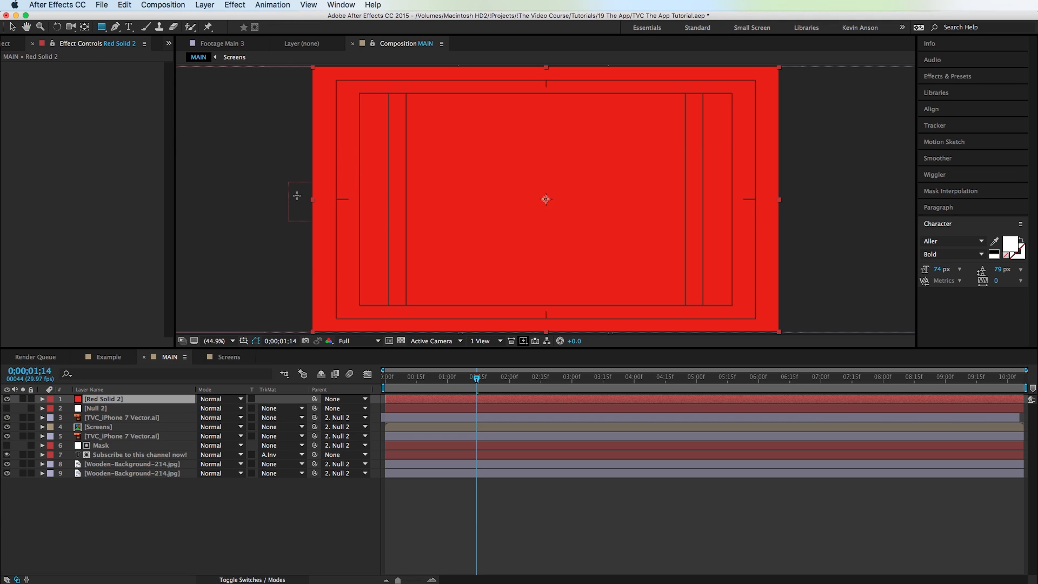
drag(299, 259, 827, 258)
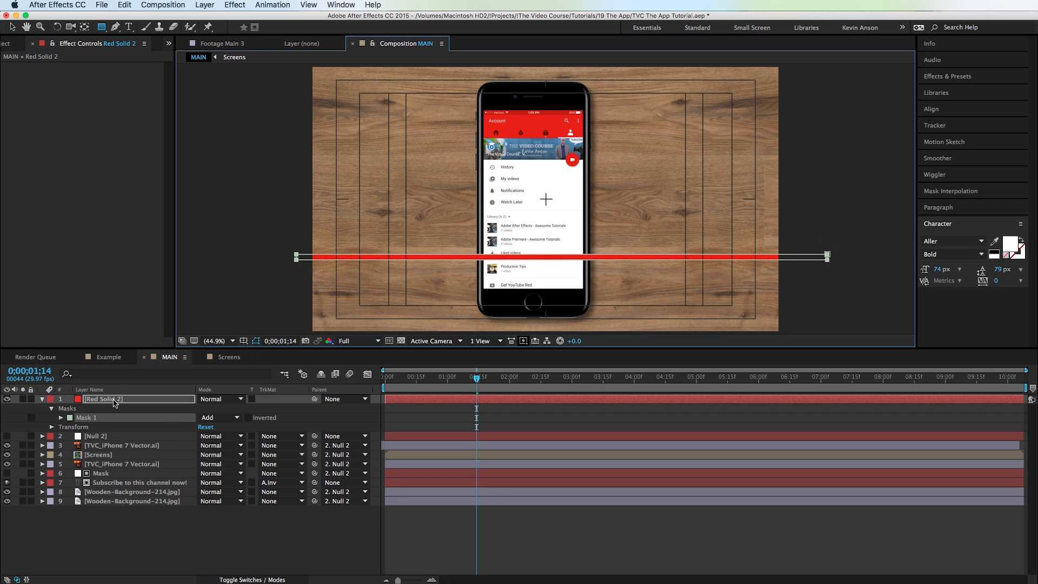
click(113, 403)
Keyframe the red bar's Position from X ~2777 at 1;14 to -1010 at 2;14.
key(p)
click(69, 408)
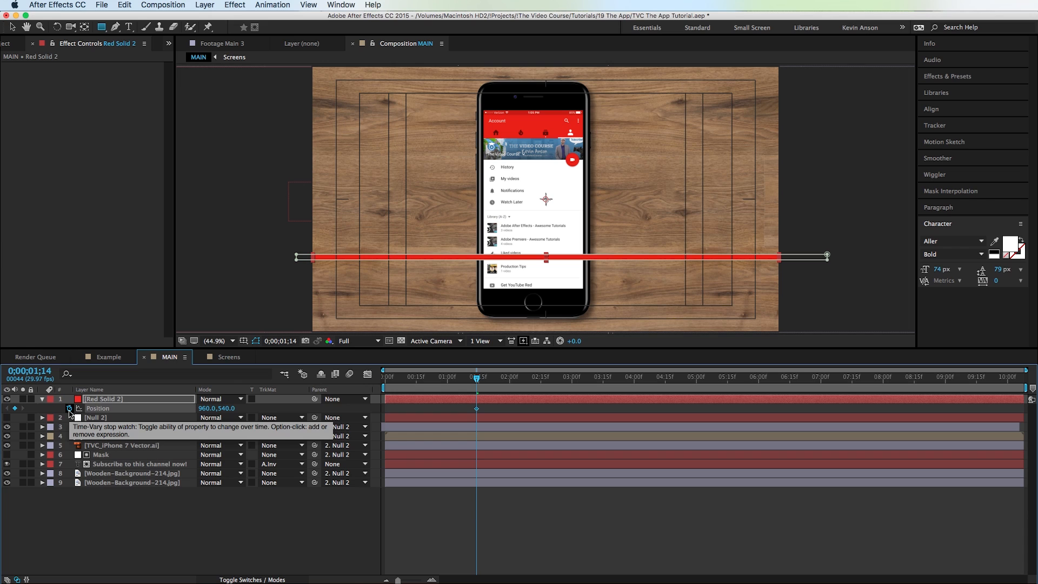
key(shift+Page_Down)
key(shift+Page_Down)
key(shift+Page_Down)
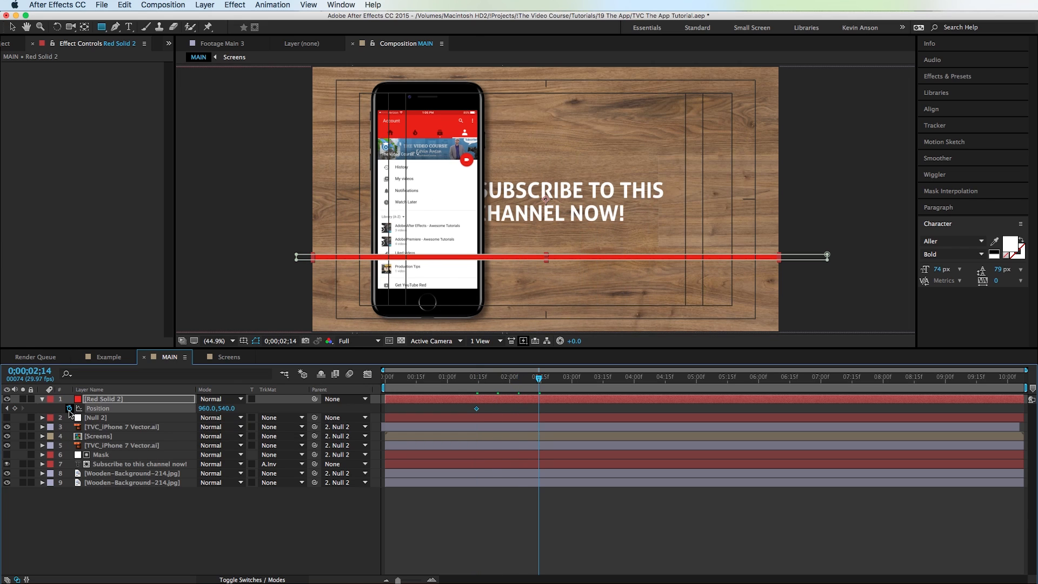
click(8, 408)
drag(213, 408, 456, 405)
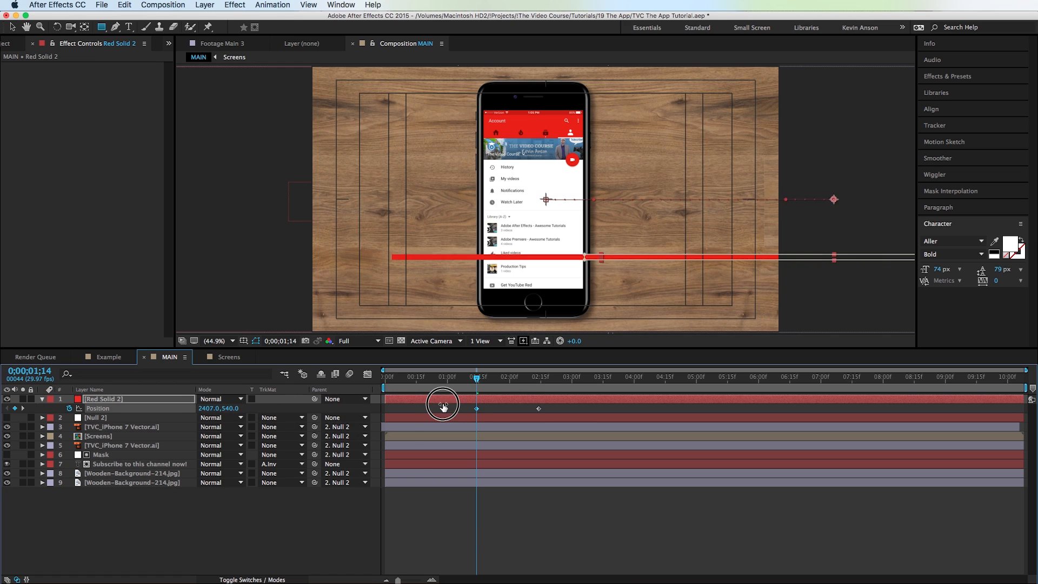
key(k)
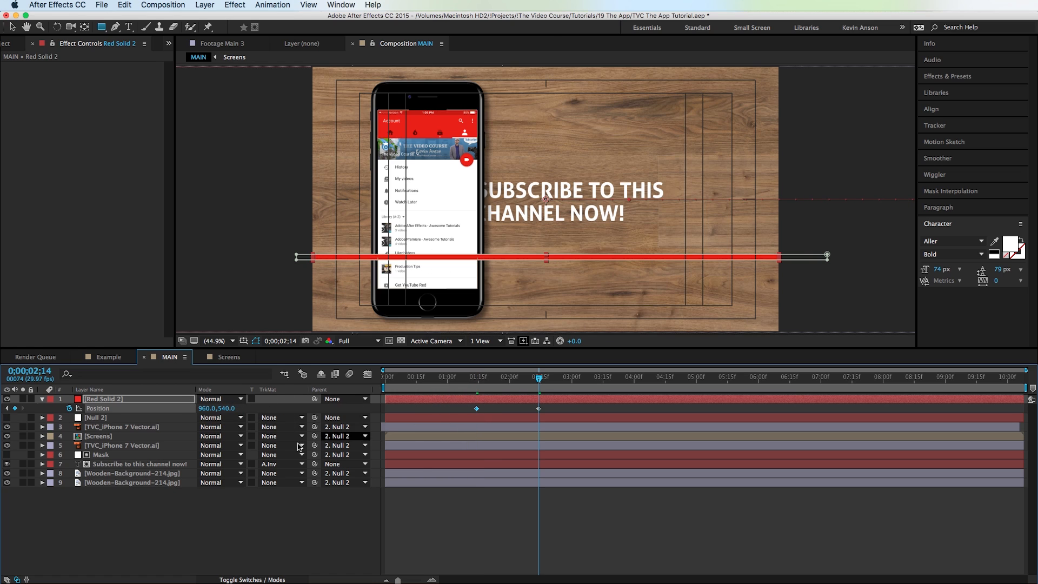
drag(215, 408, 130, 419)
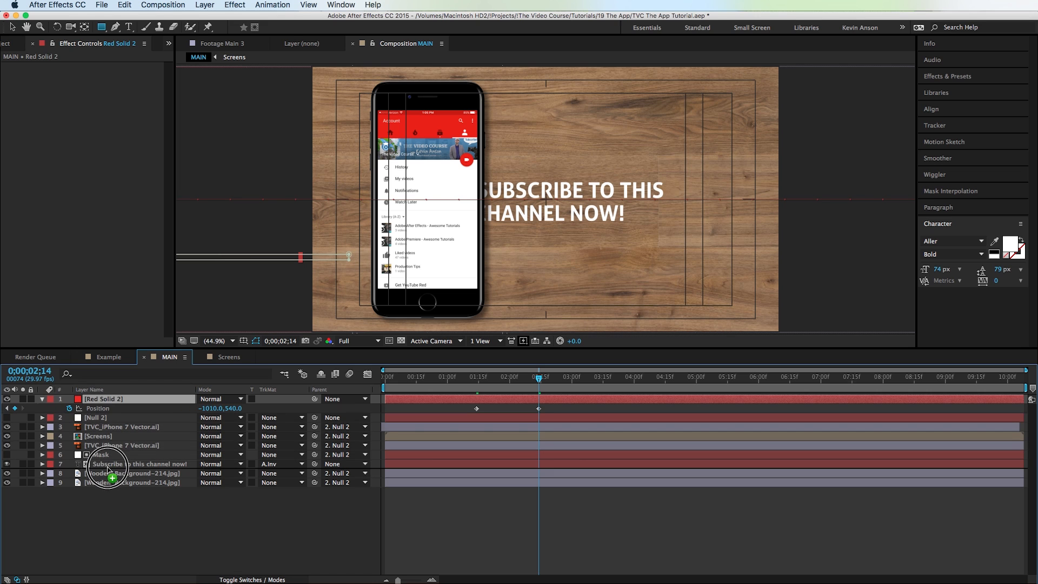
Move the red bar below the subscribe text layer and preview the sweep.
drag(101, 403, 110, 470)
mouse_move(487, 394)
mouse_down()
mouse_move(564, 395)
mouse_move(510, 413)
mouse_up()
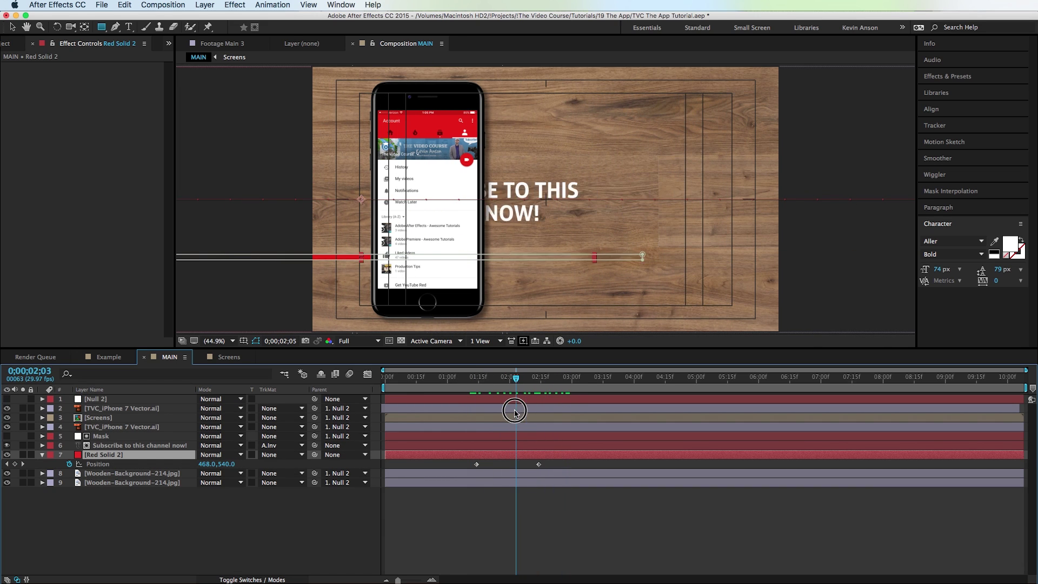
click(530, 515)
Duplicate the red bar and change the copy's solid colour to white.
click(517, 460)
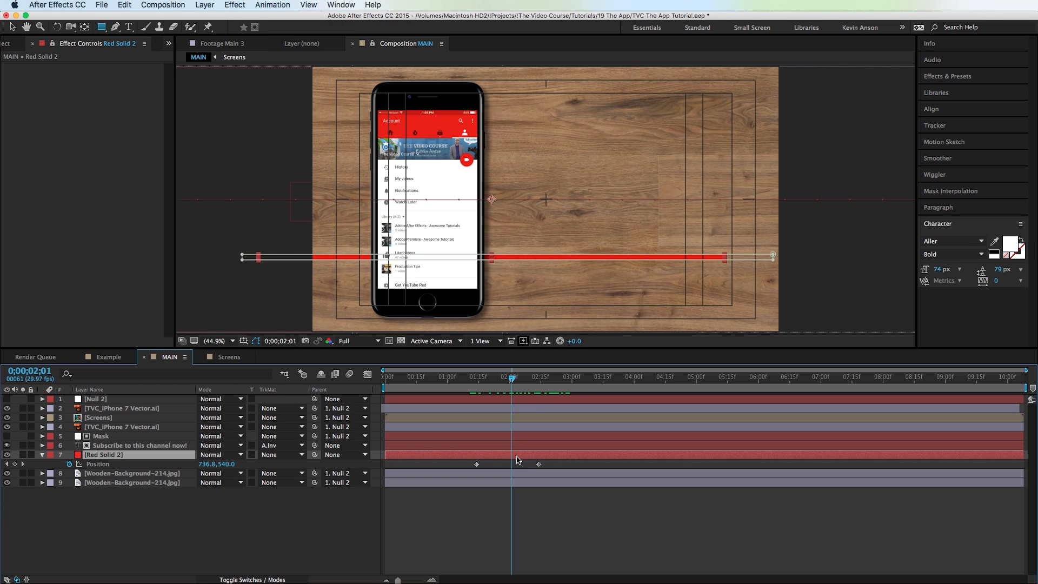
key(ctrl+d)
key(ctrl+shift+y)
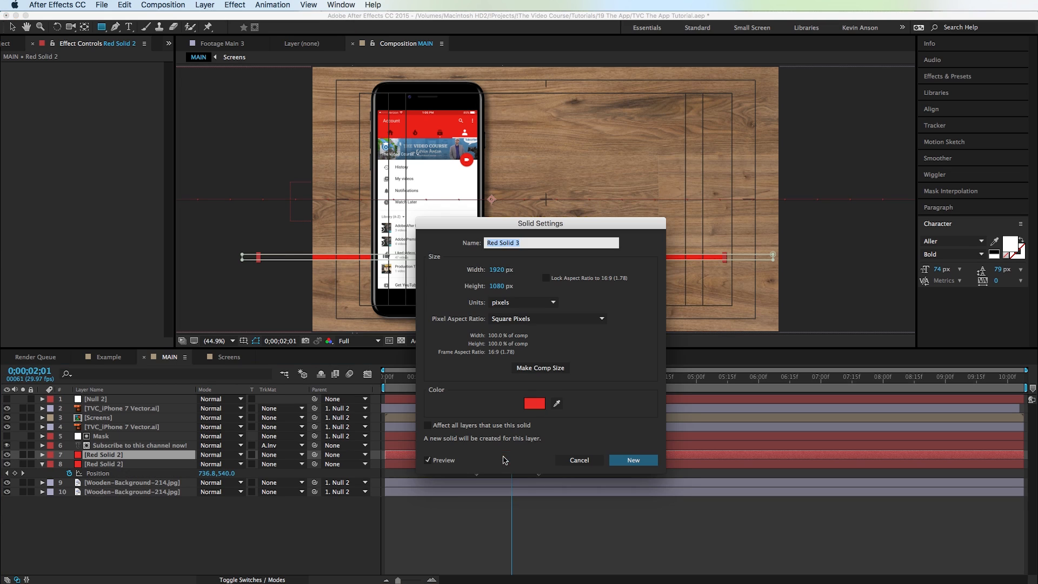
click(535, 404)
drag(533, 411, 458, 362)
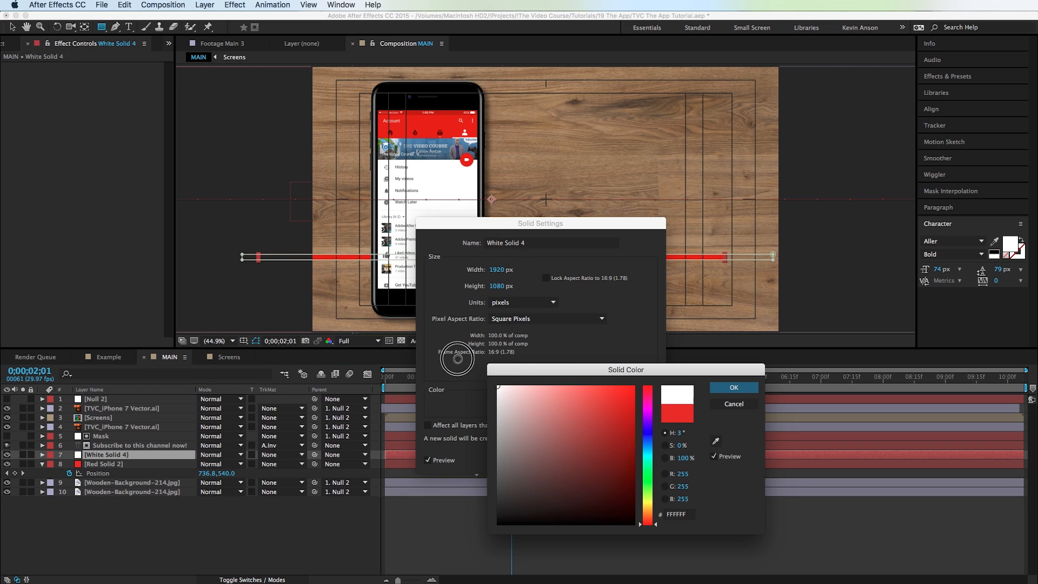
key(Return)
key(Return)
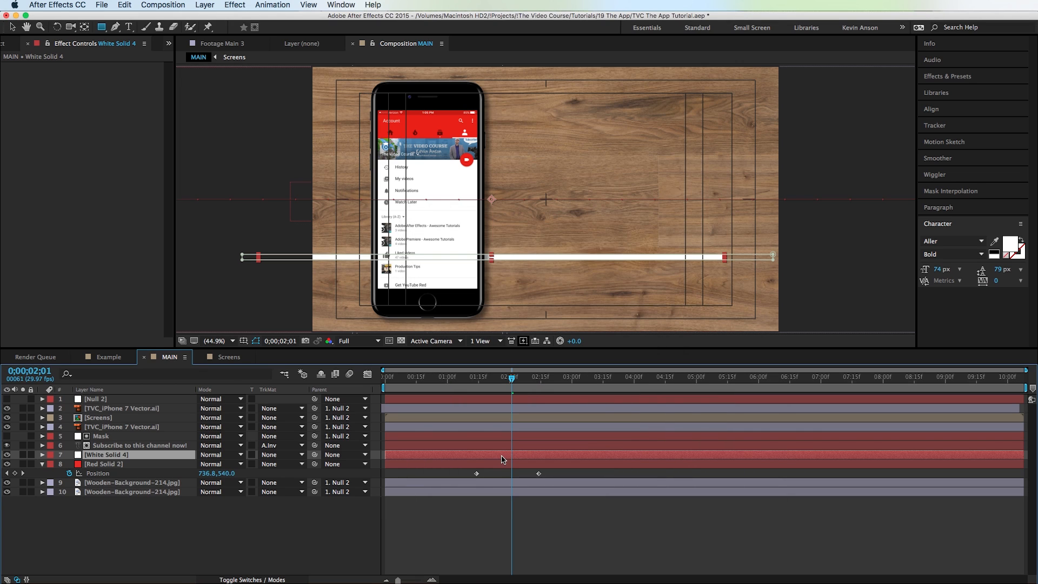
Delay the white bar's sweep keyframes slightly and set its Opacity to 75%.
key(ctrl+v)
drag(501, 459, 518, 460)
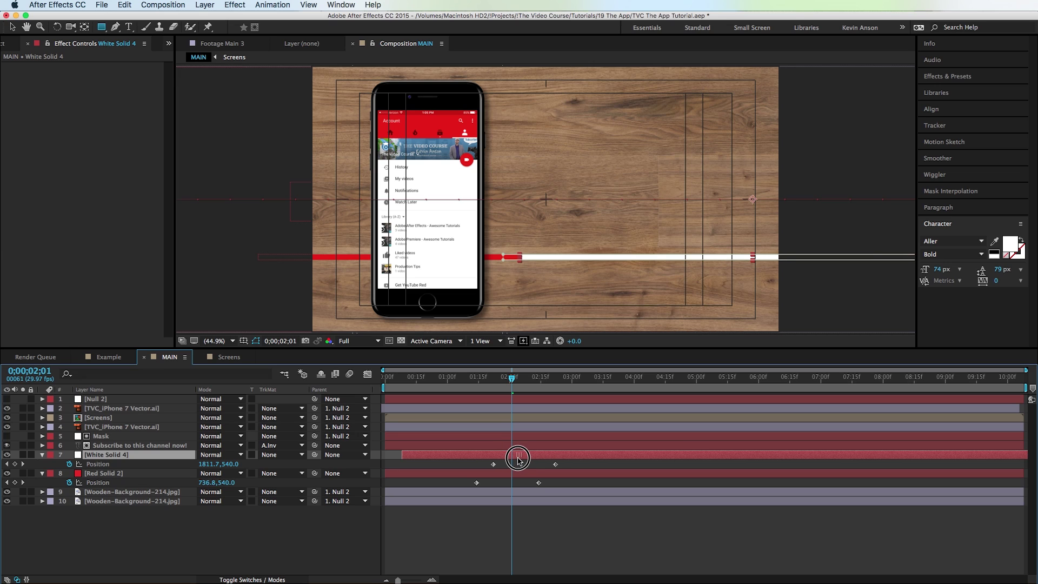
key(t)
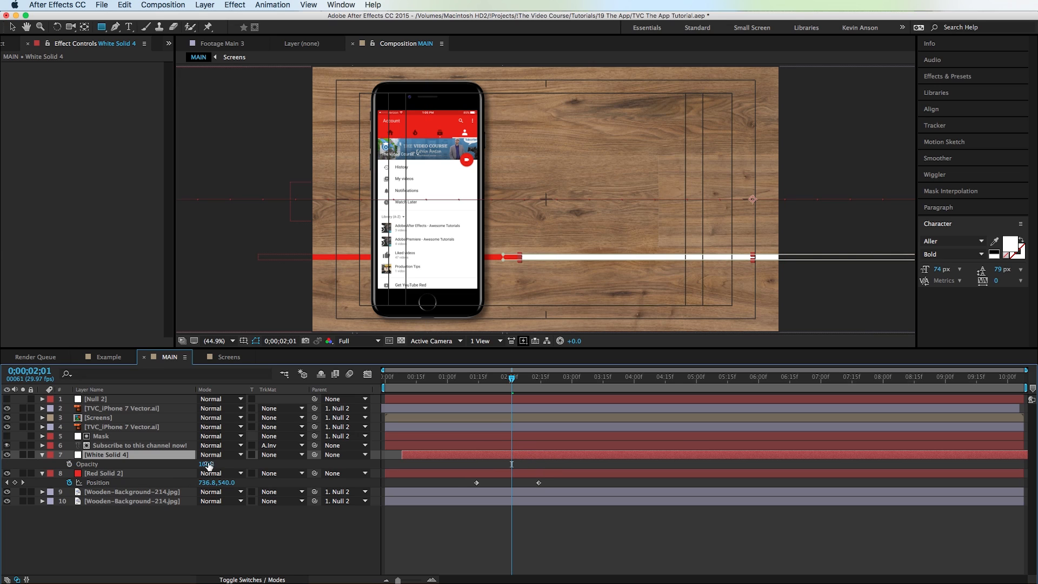
click(206, 463)
text(75)
key(Return)
Move the white bar below the red bar and preview the earlier animation.
drag(105, 455, 107, 483)
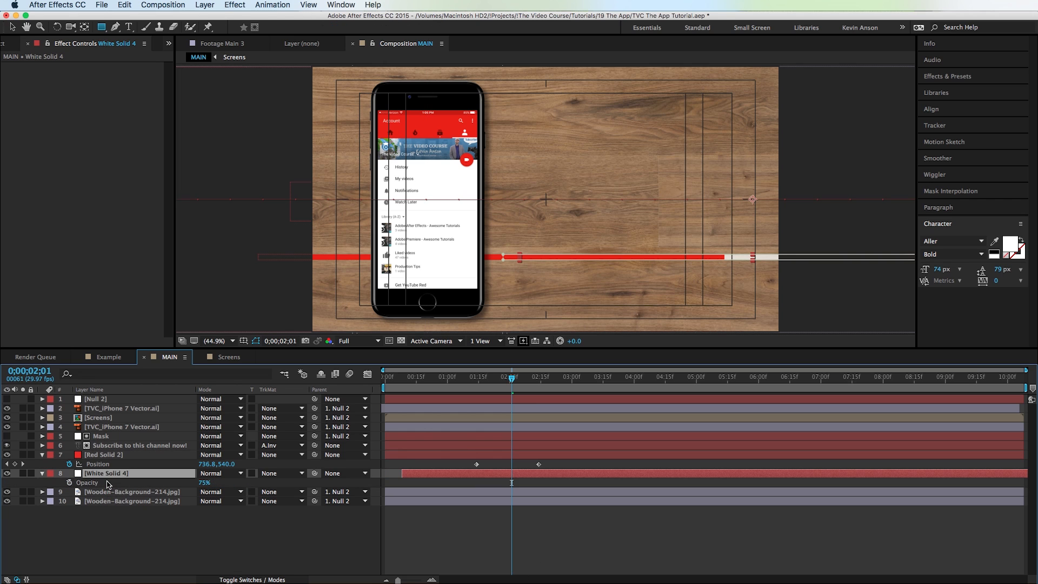
click(590, 537)
drag(510, 387, 456, 384)
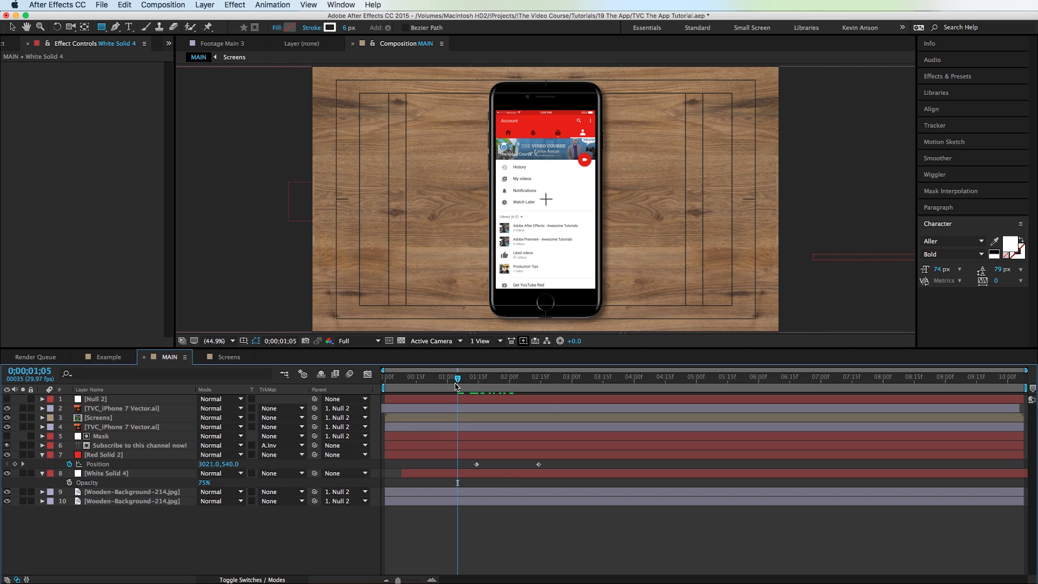
click(616, 379)
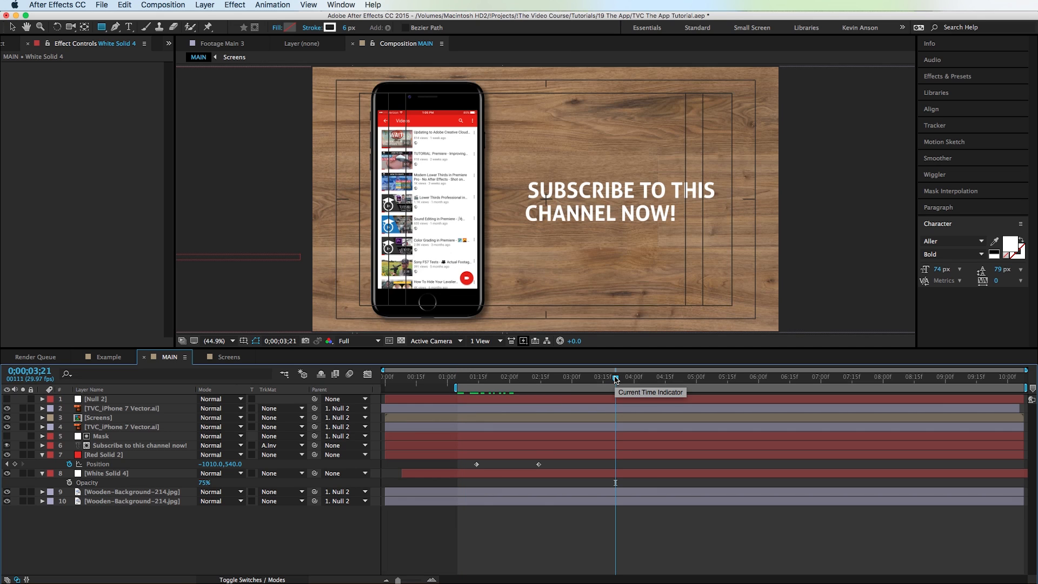
key(space)
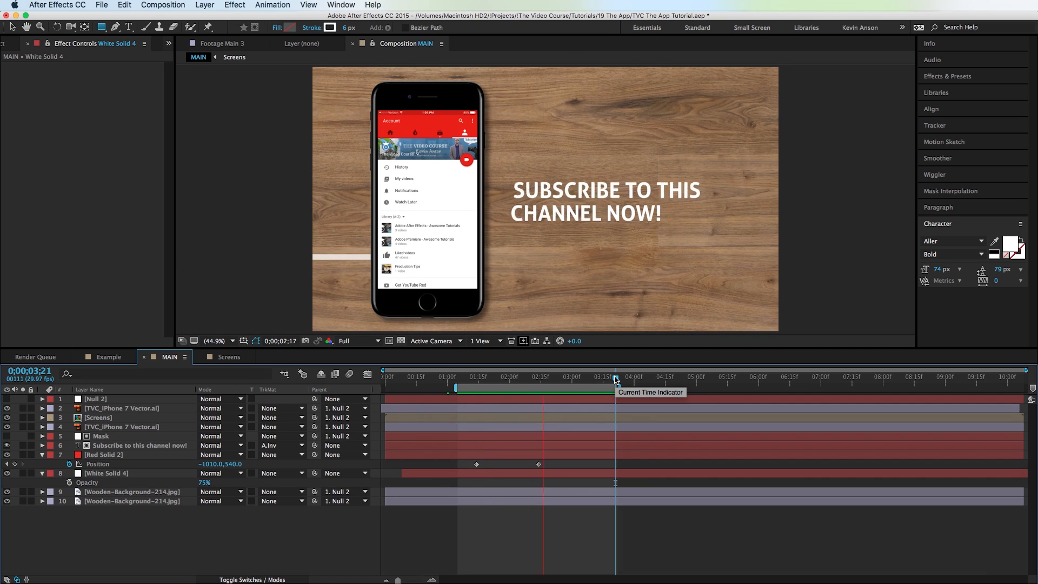
click(109, 356)
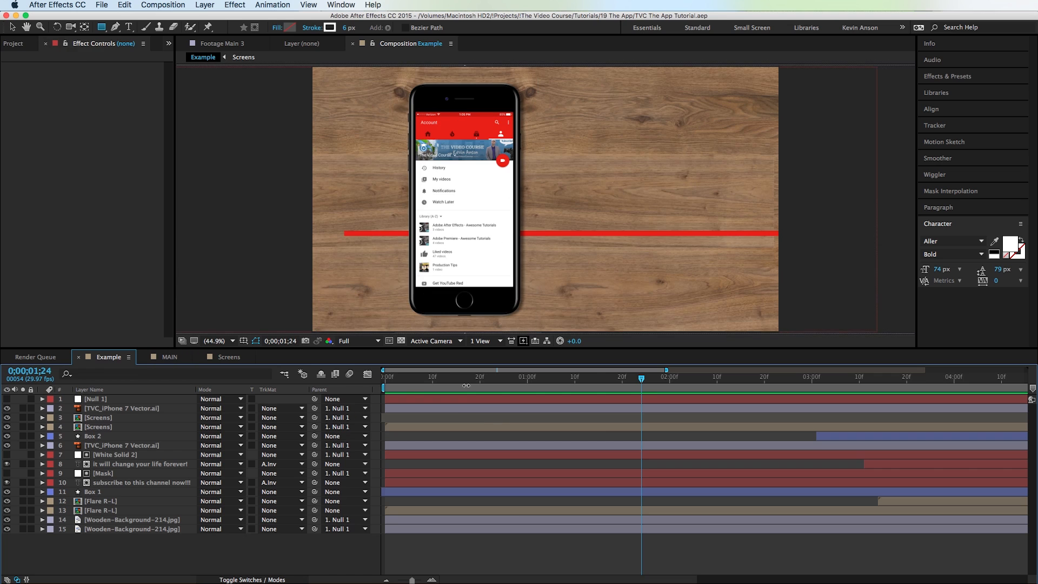
mouse_move(641, 379)
mouse_down()
mouse_move(797, 401)
mouse_move(758, 409)
mouse_up()
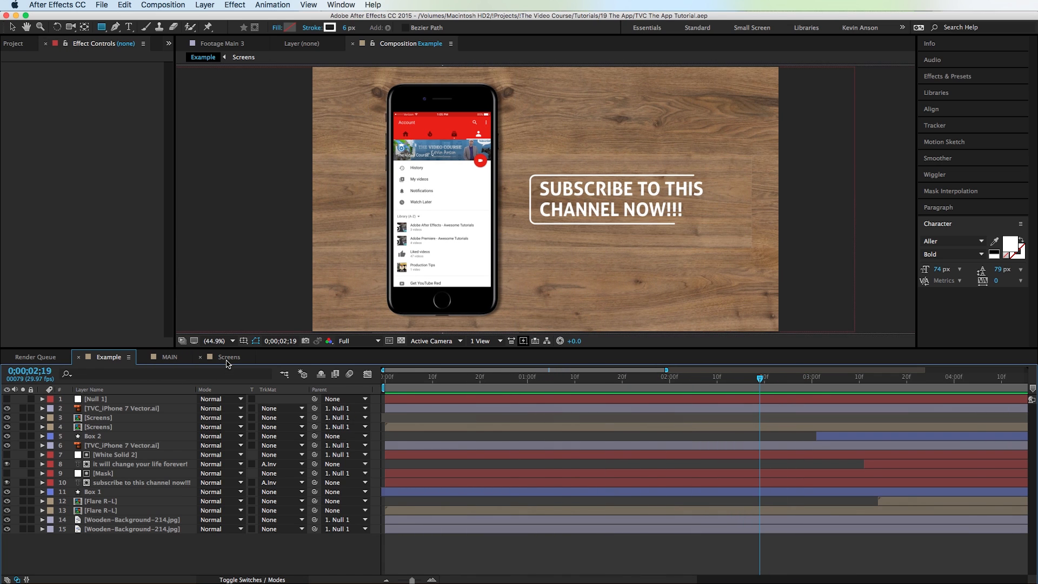
click(181, 358)
Add a new shape layer and draw an unfilled rectangle outline around the subscribe text.
click(204, 5)
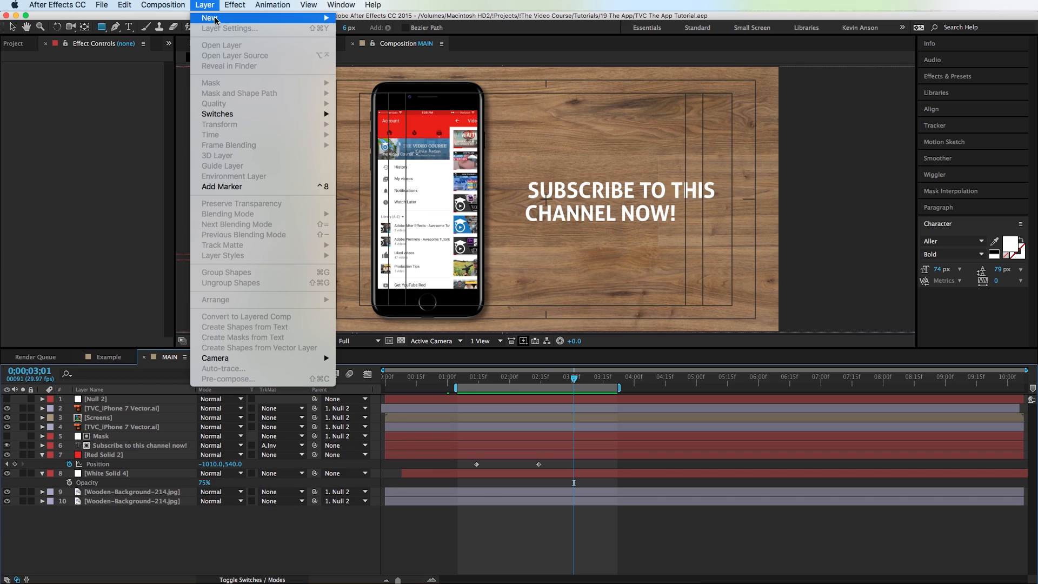
click(379, 74)
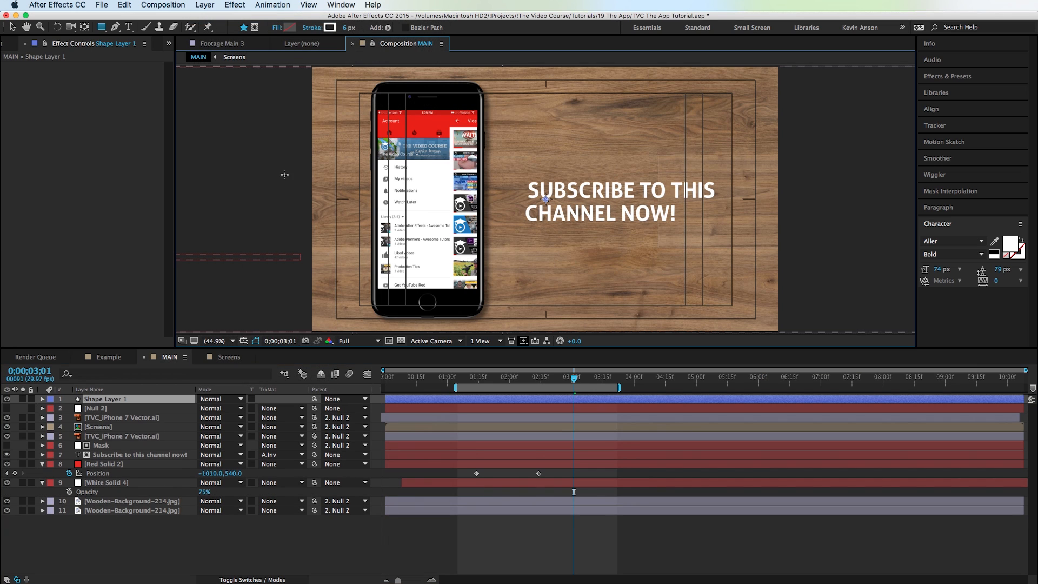
drag(101, 27, 167, 45)
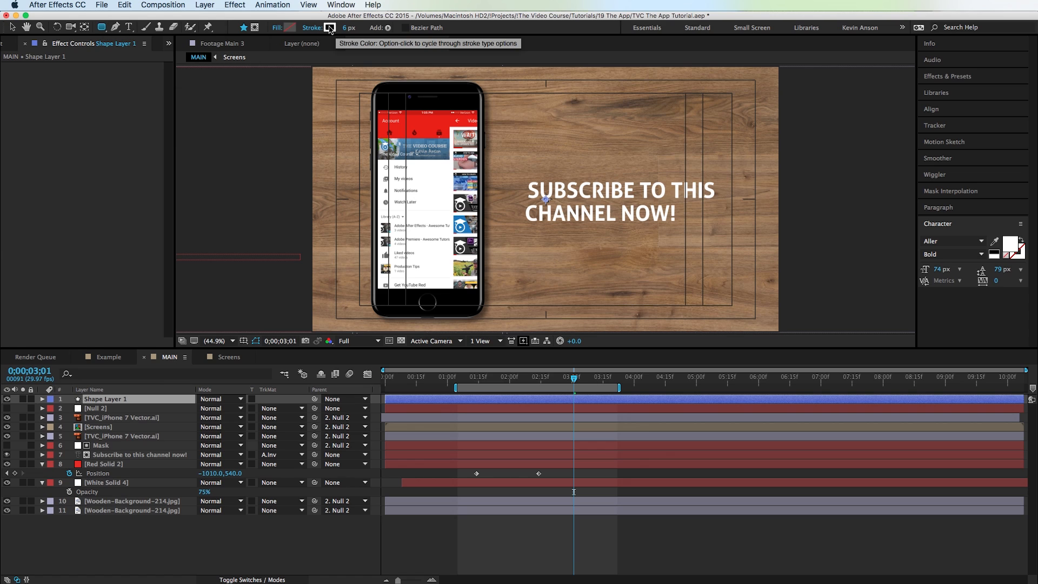
alt+click(289, 29)
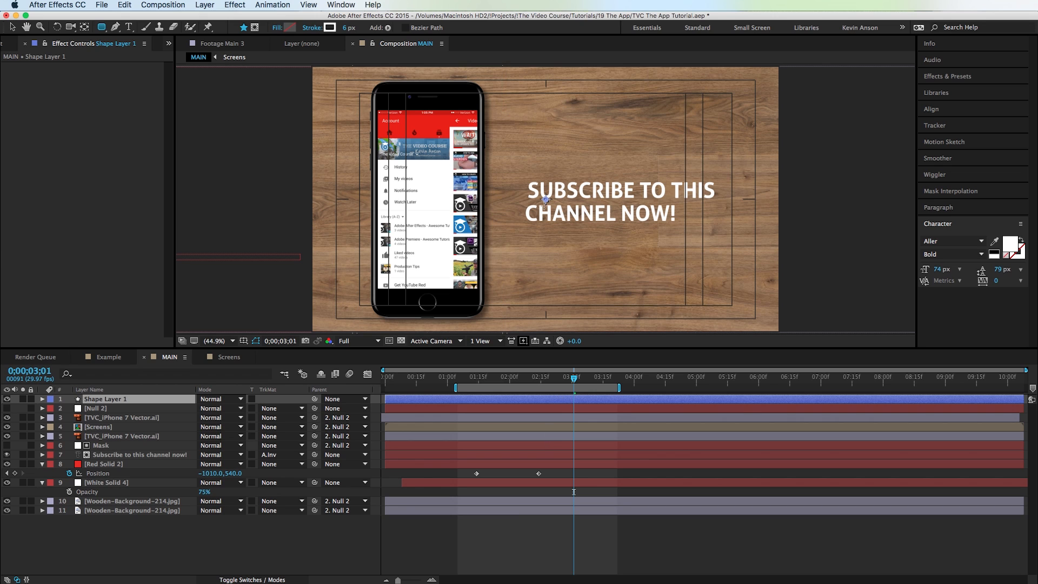
drag(519, 171, 722, 230)
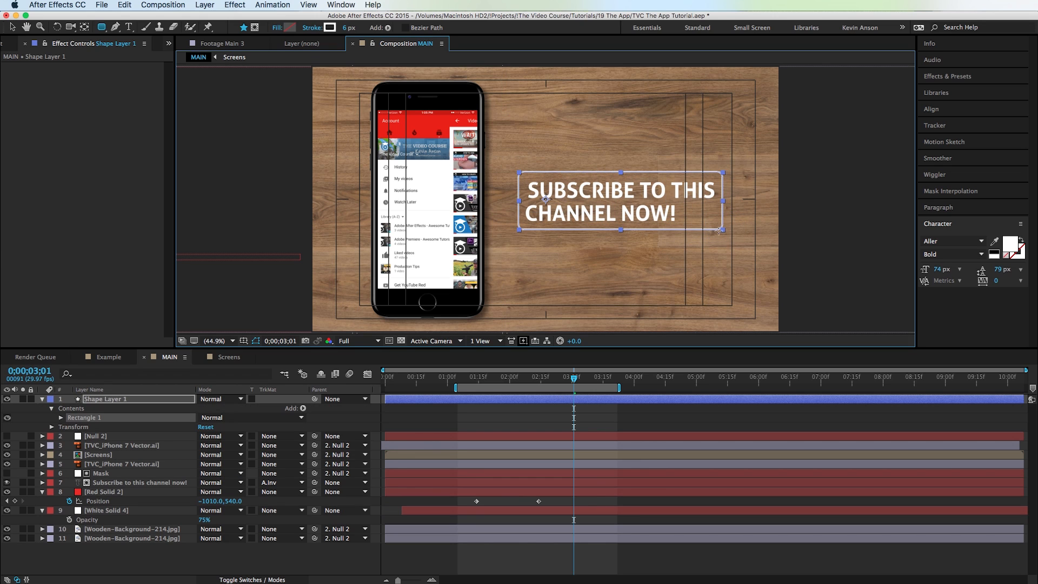
Add Trim Paths to the box outline and keyframe Start from 100% to 0% twenty frames later.
click(303, 410)
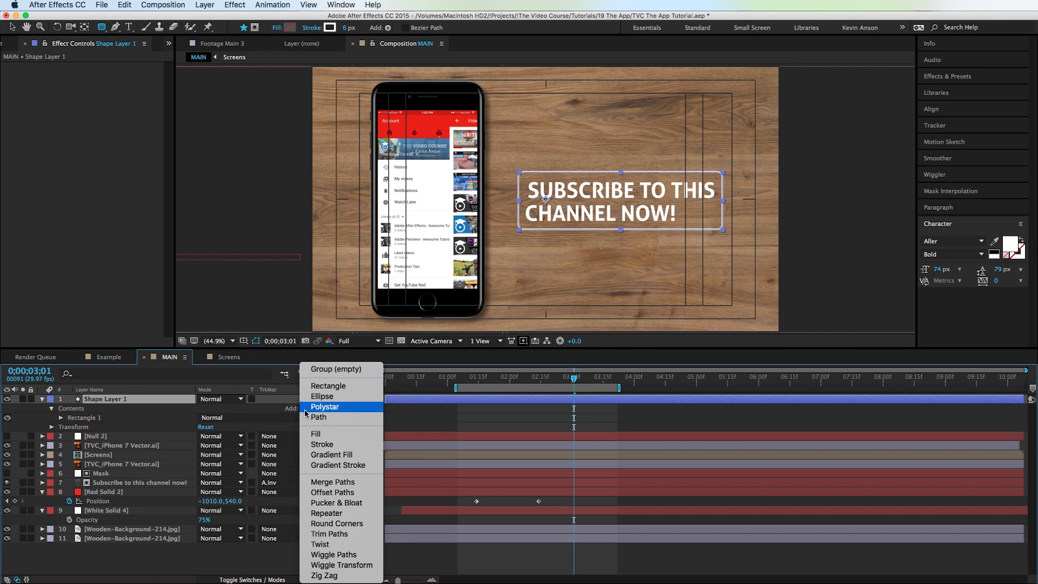
click(199, 423)
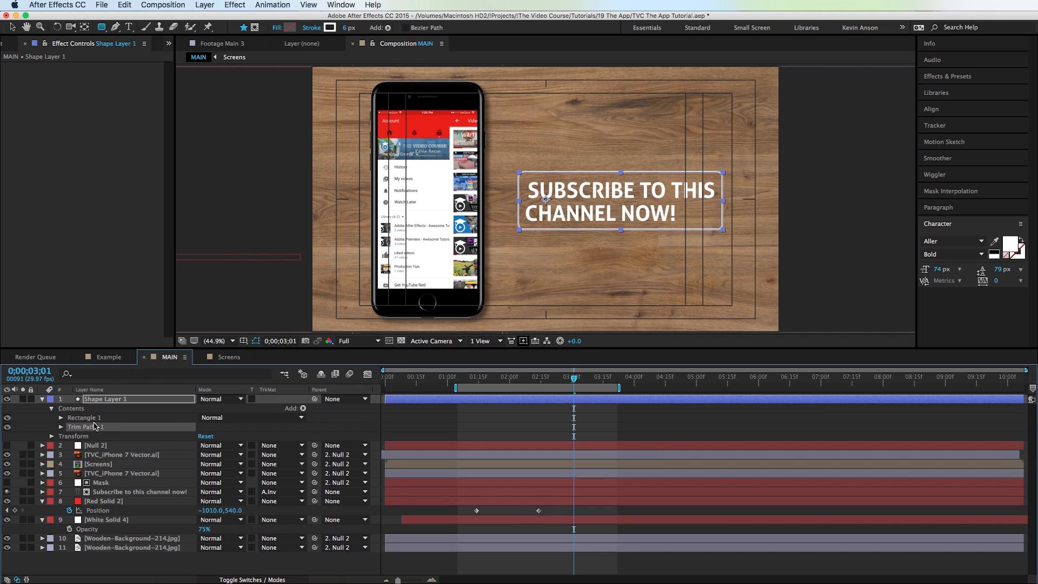
click(60, 427)
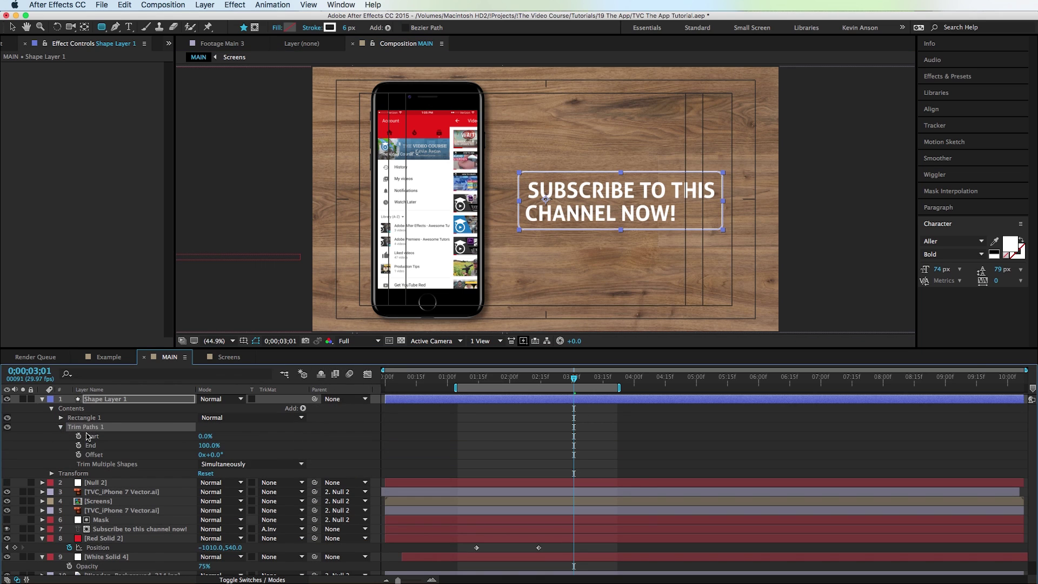
drag(204, 435, 221, 398)
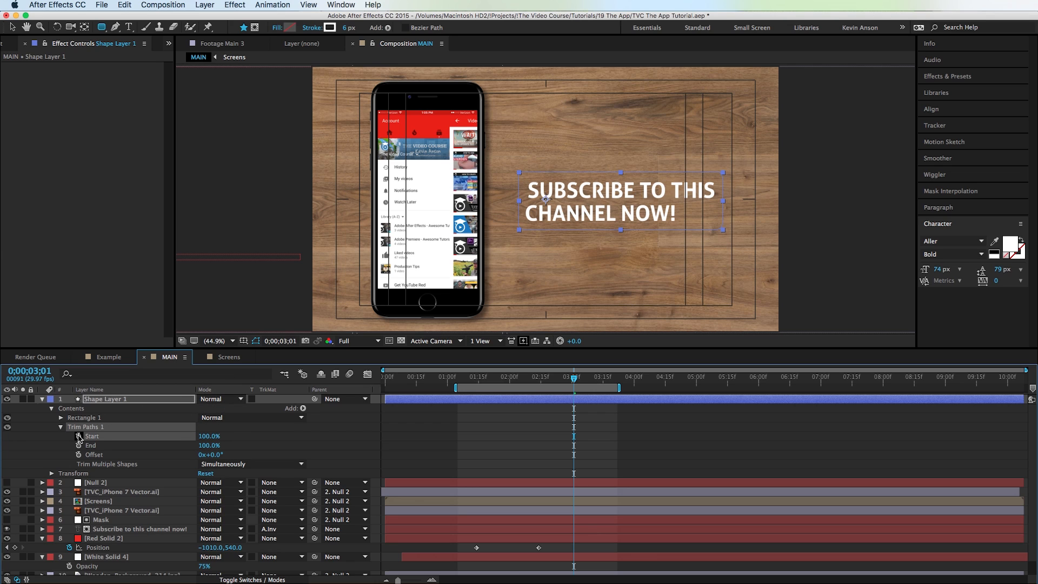
key(space)
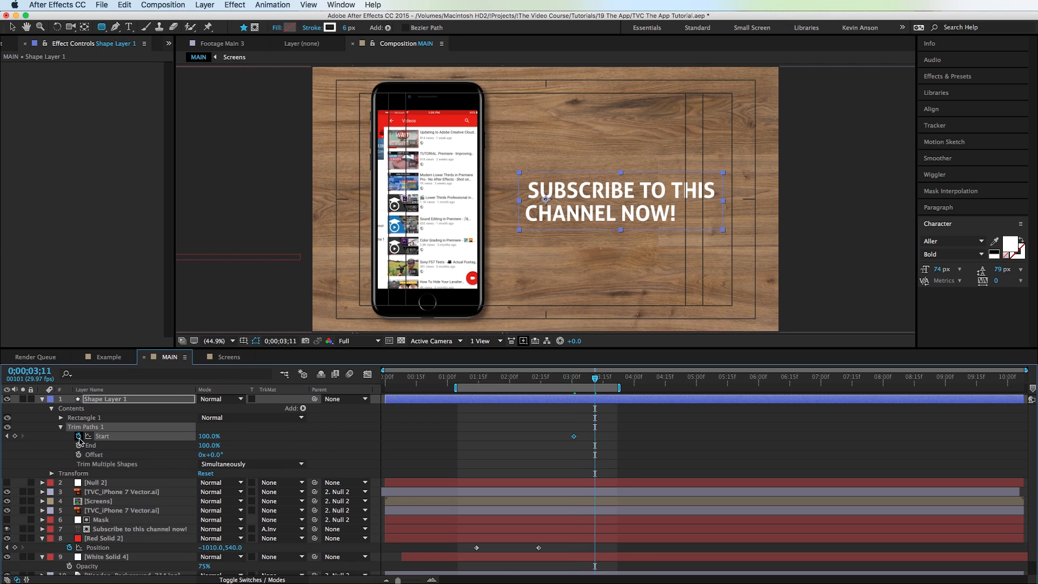
drag(207, 440, 208, 507)
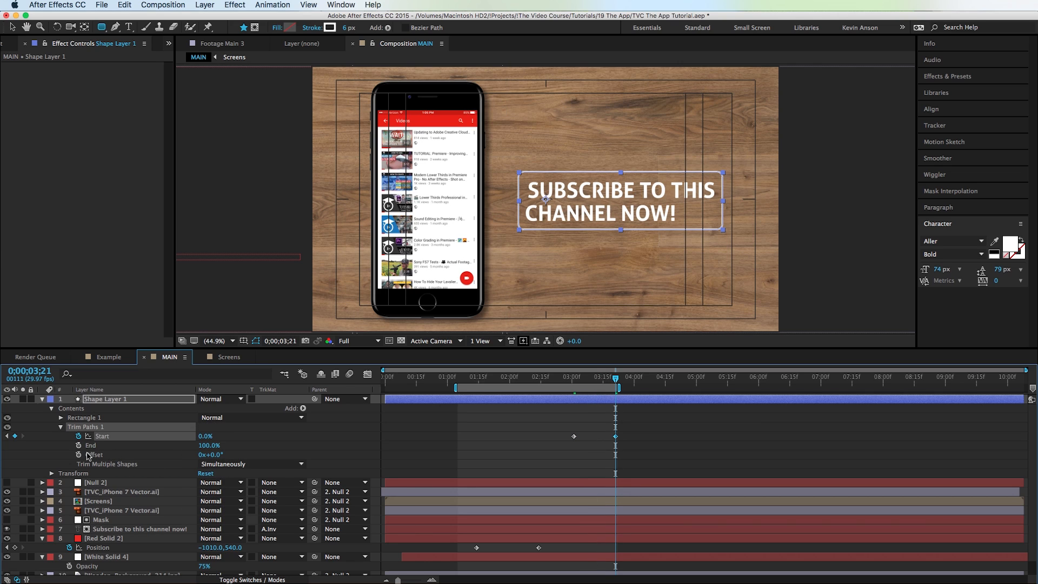
Keyframe the Trim Paths End value from 100% to 0% ten frames apart, offset from the Start keys.
click(599, 379)
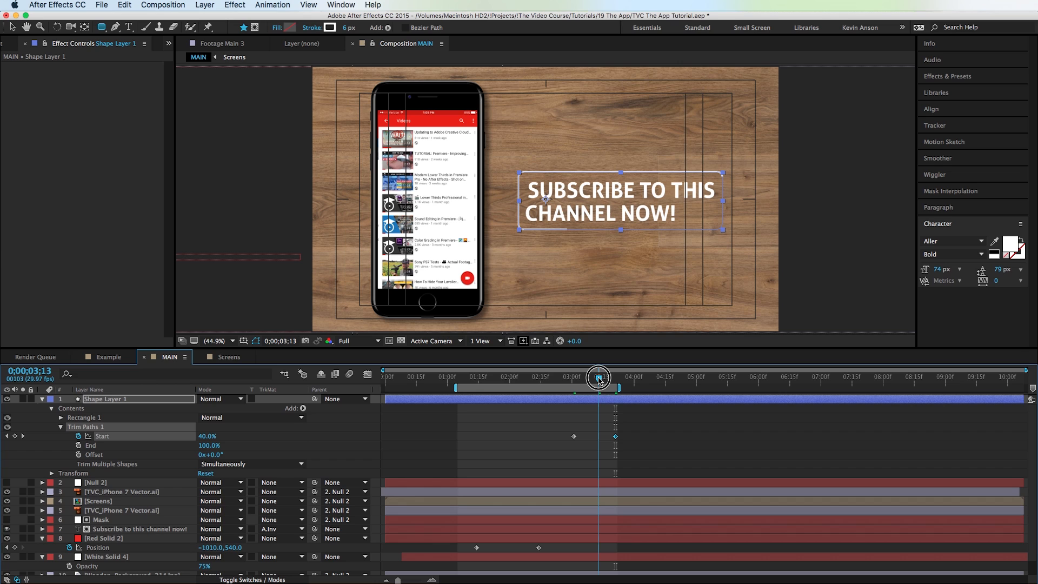
click(79, 446)
key(shift+Page_Down)
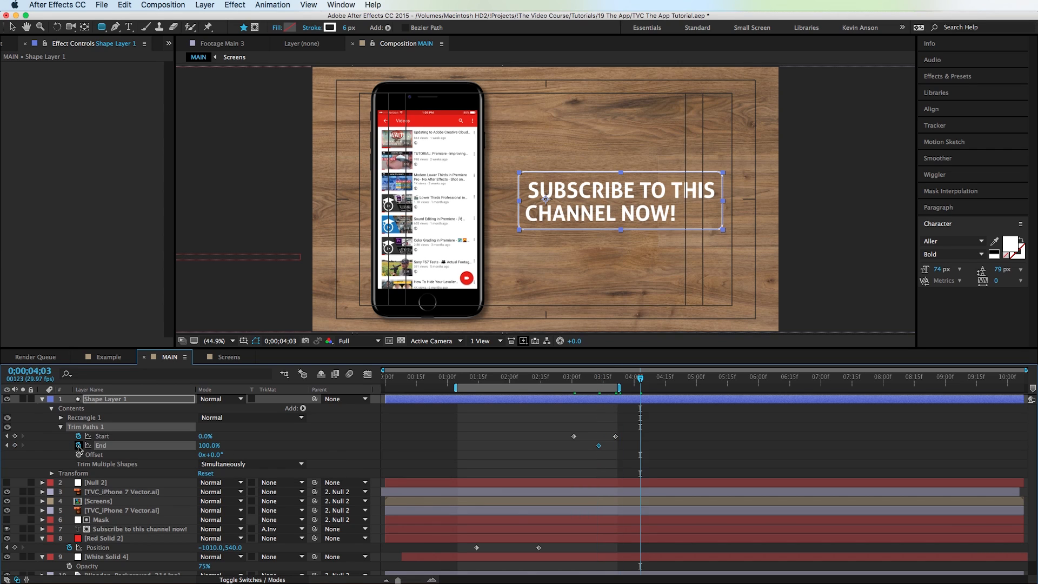
click(203, 528)
Scrub and preview the box outline drawing on and trimming away around the text.
drag(570, 378, 590, 380)
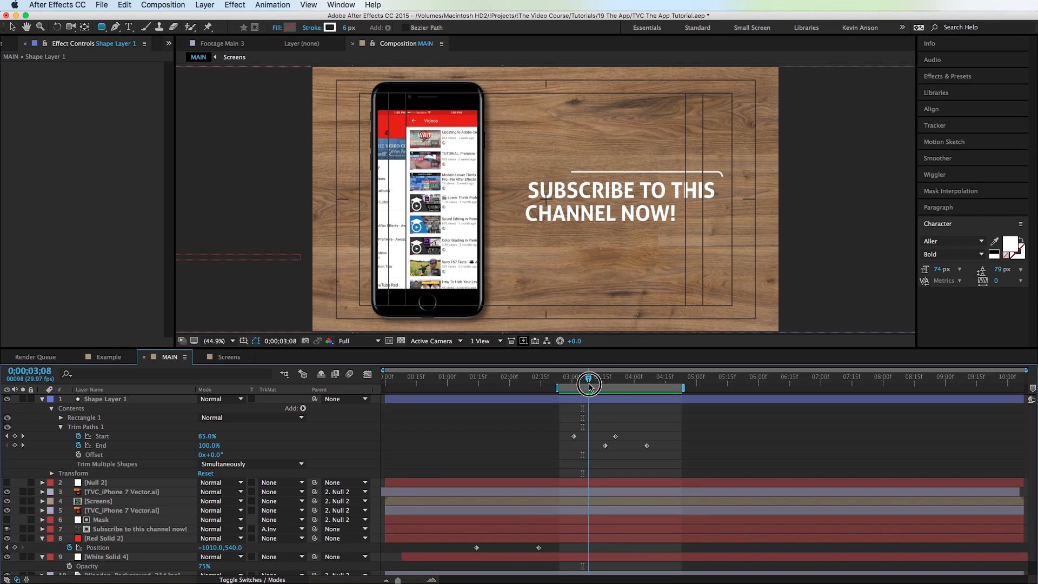
drag(589, 381, 624, 396)
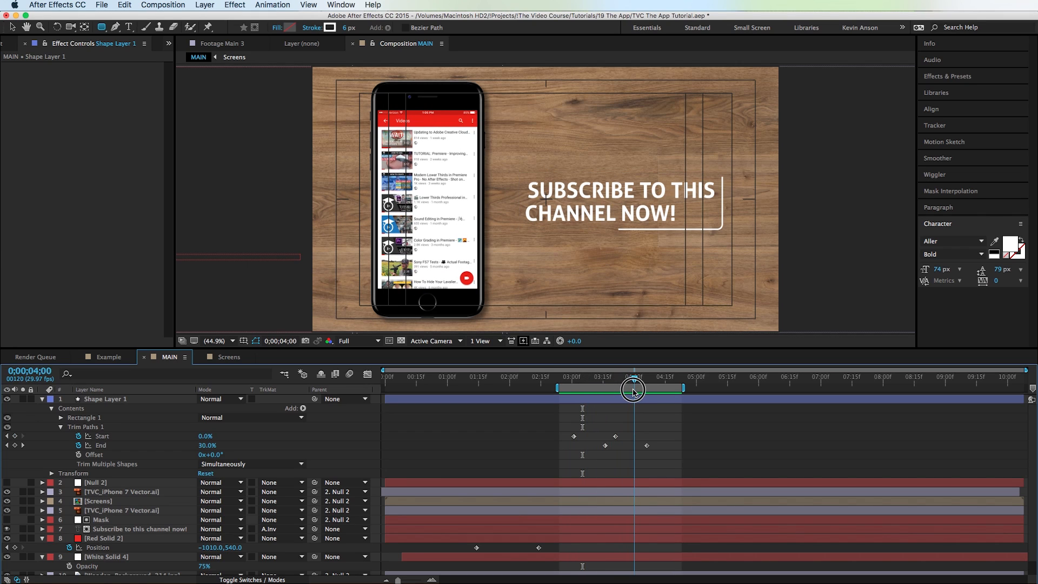
drag(625, 395, 635, 395)
drag(669, 418, 566, 457)
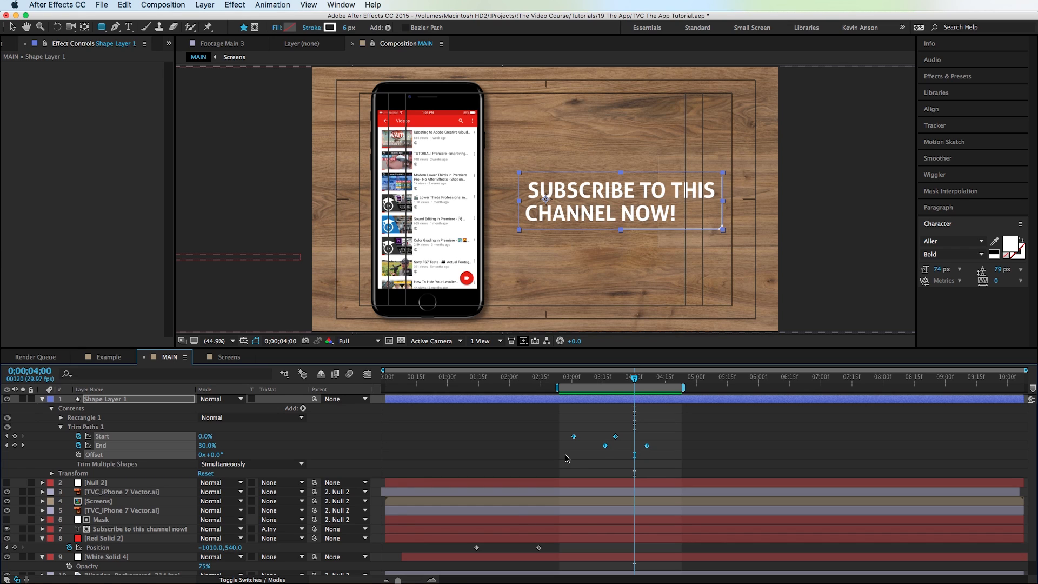
key(space)
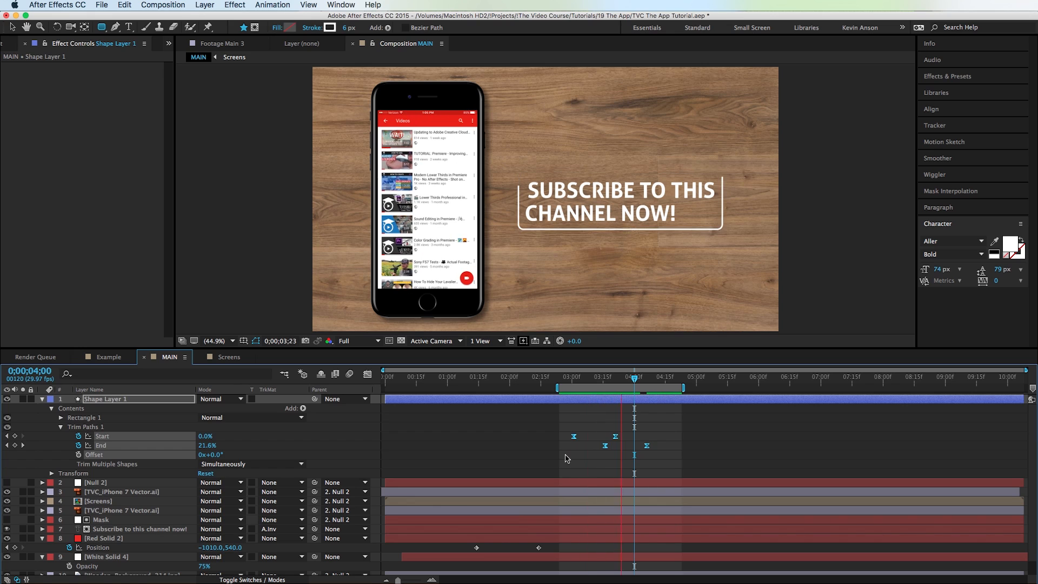
key(space)
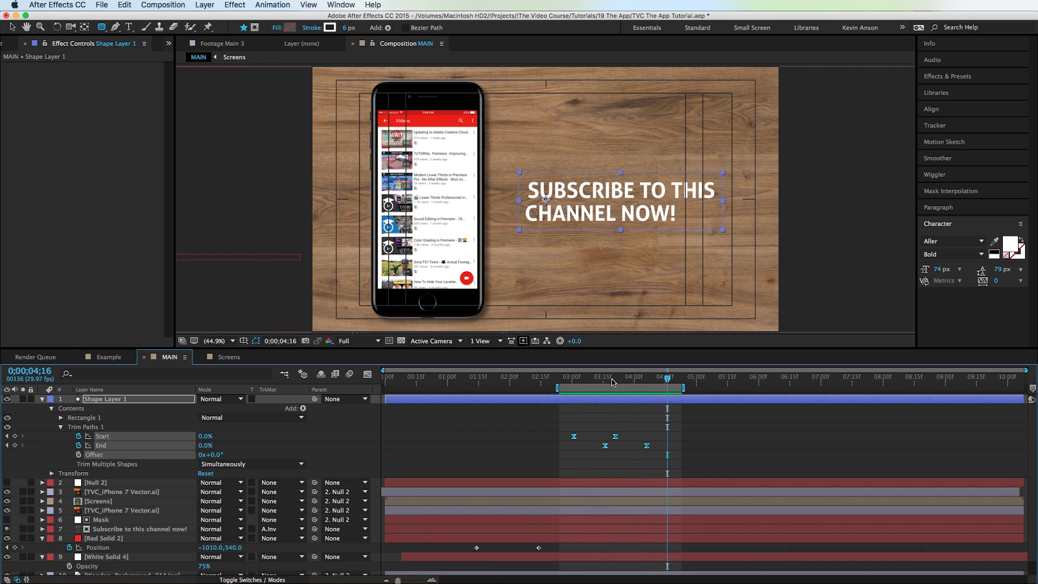
click(612, 380)
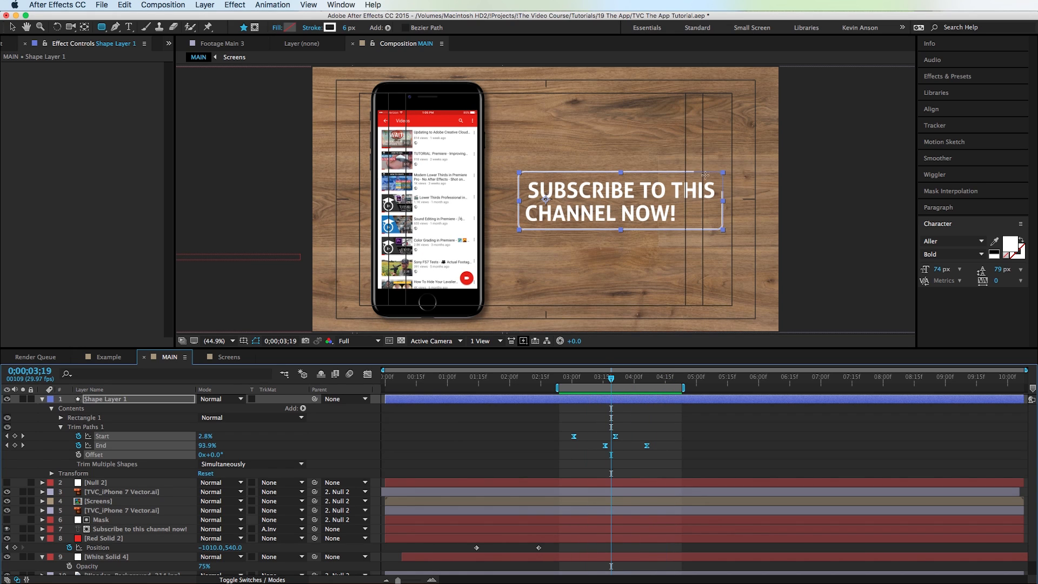
scroll(706, 173, up, 3)
scroll(695, 172, up, 4)
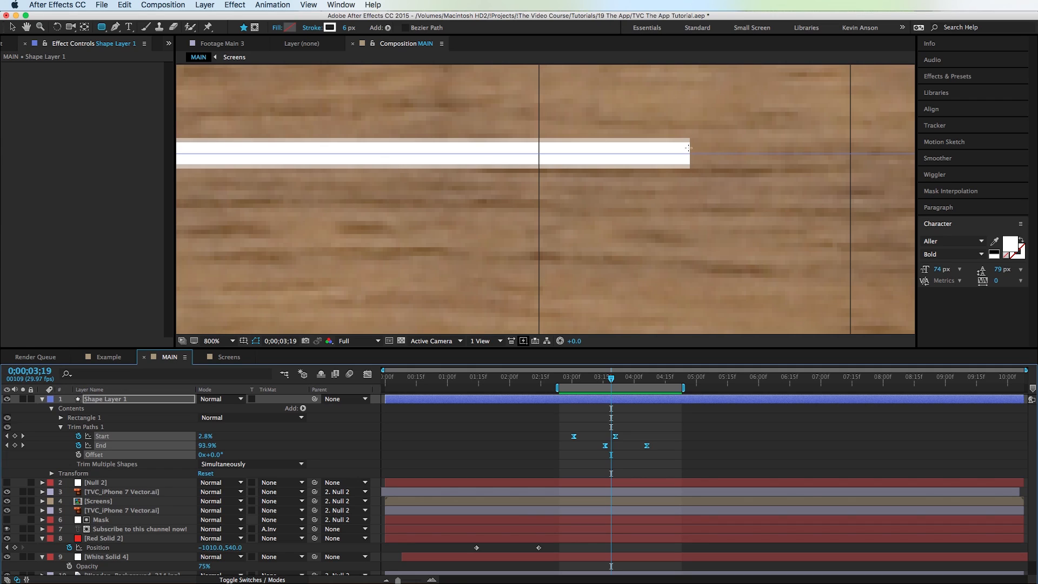
Set the rectangle stroke's Line Cap to Round Cap.
click(60, 428)
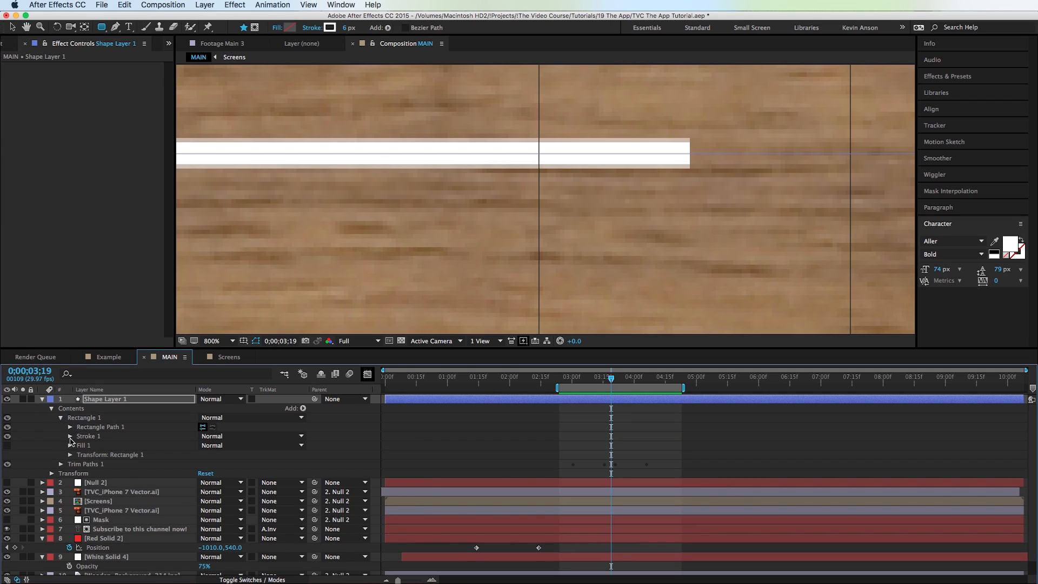
click(70, 436)
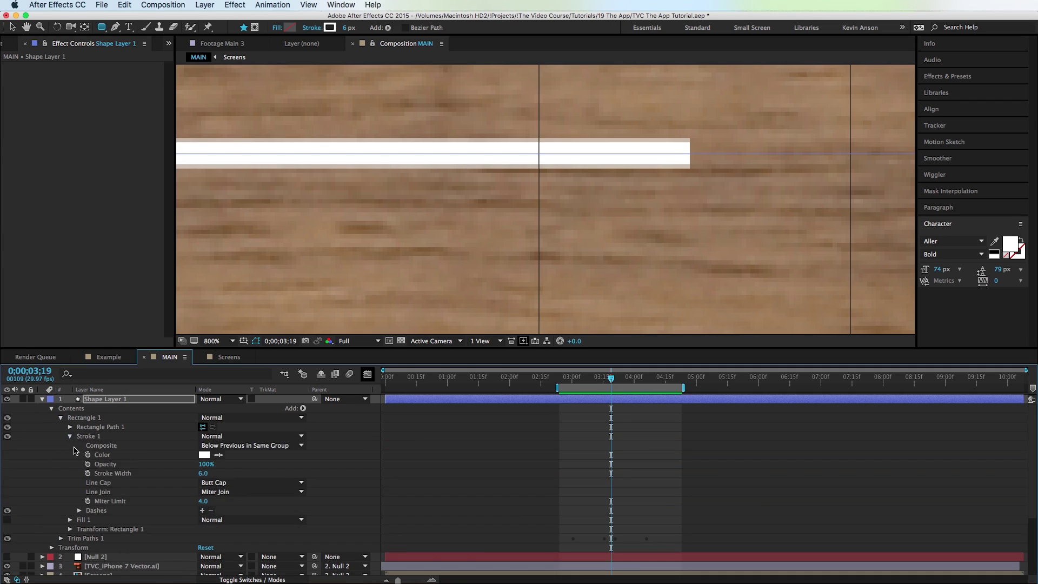
click(252, 485)
click(258, 483)
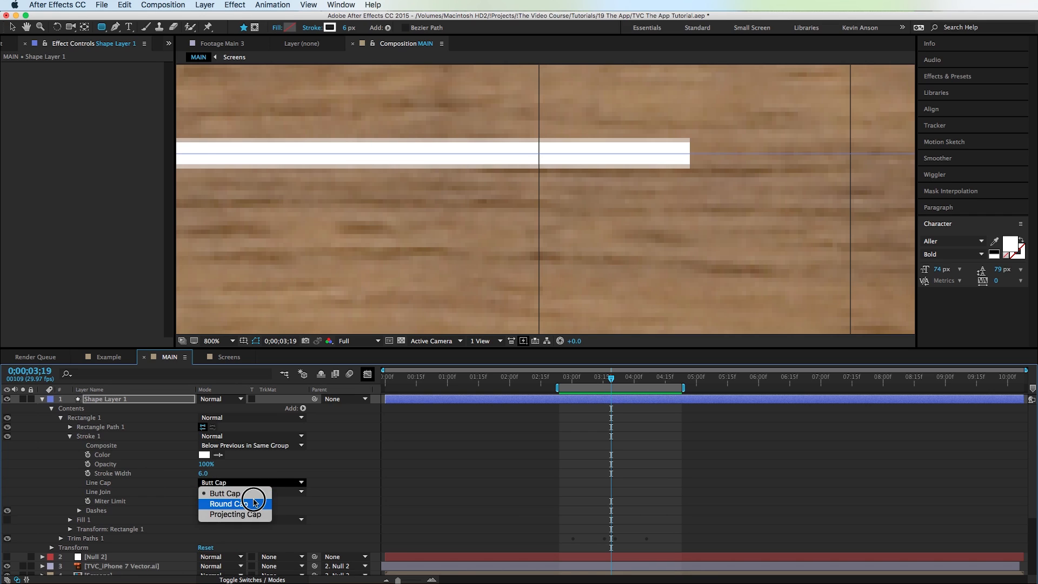
click(259, 503)
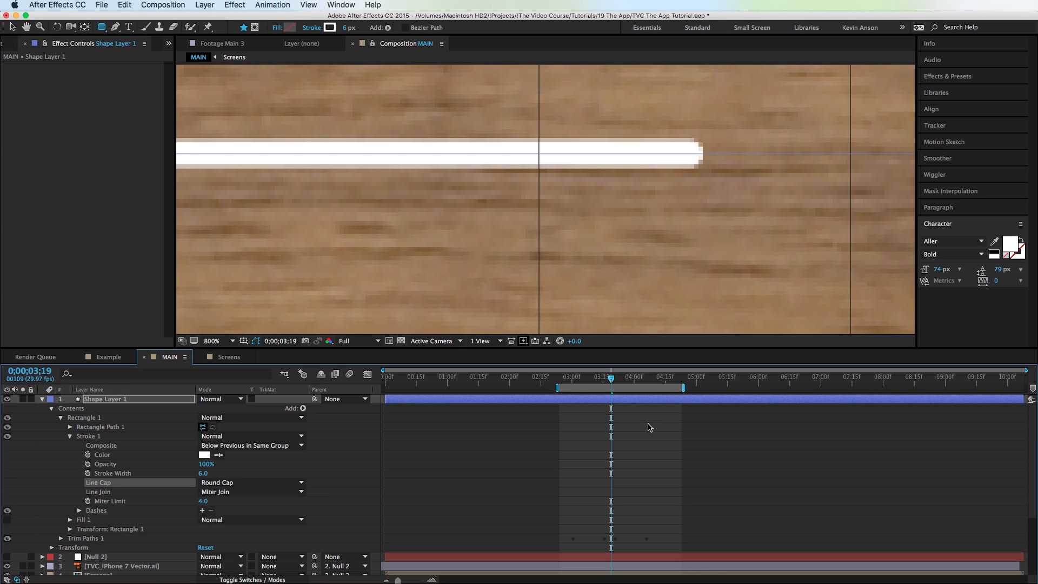
scroll(669, 182, down, 3)
scroll(669, 181, down, 1)
scroll(668, 181, down, 2)
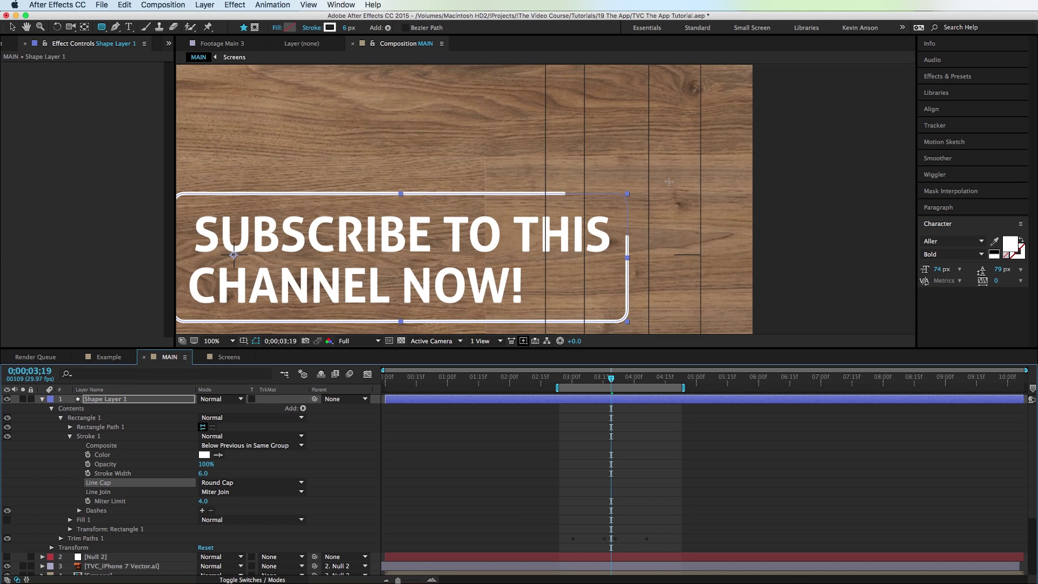
scroll(668, 181, down, 1)
scroll(668, 181, down, 1)
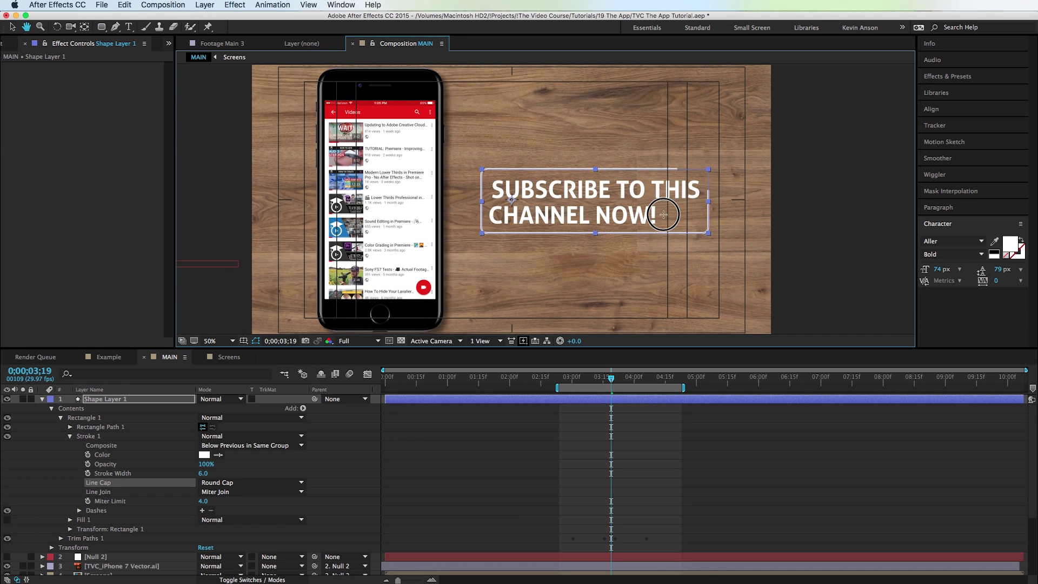
Collapse the layer and preview the finished box outline animation.
click(606, 448)
key(space)
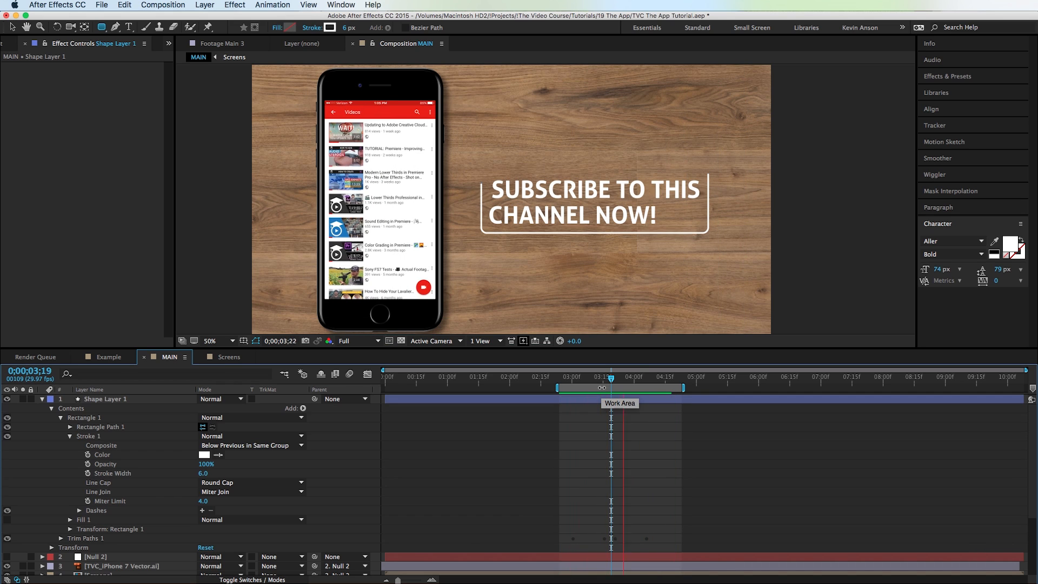
key(space)
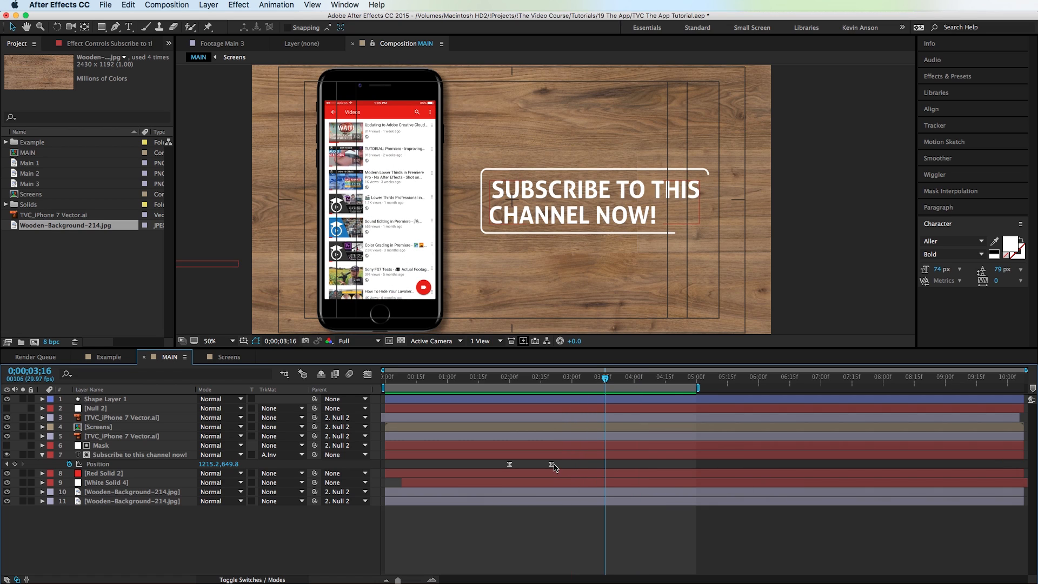
Set the subscribe text's second Position keyframe to 75% incoming influence via Keyframe Velocity.
right_click(551, 465)
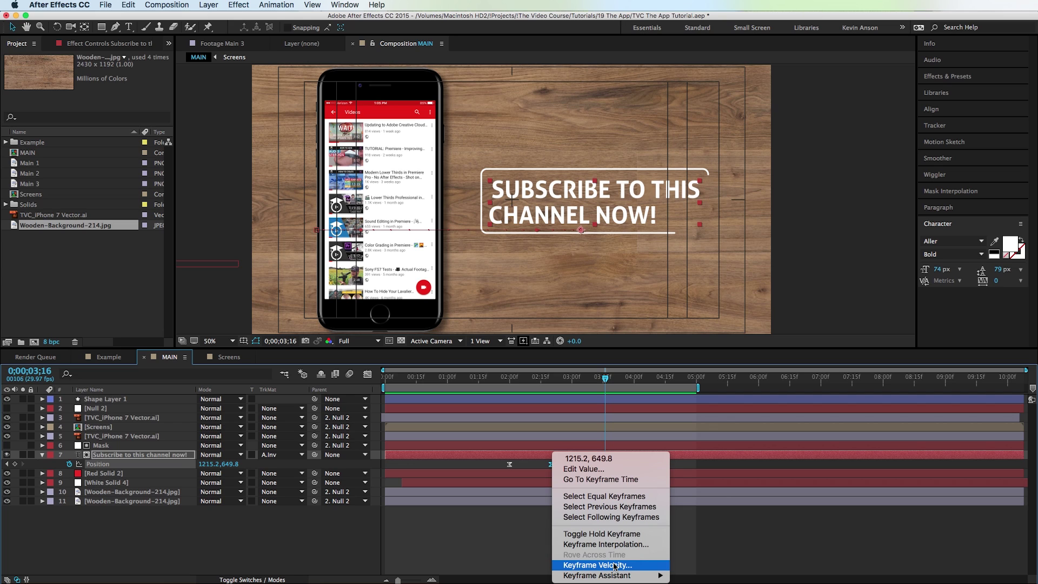
click(614, 565)
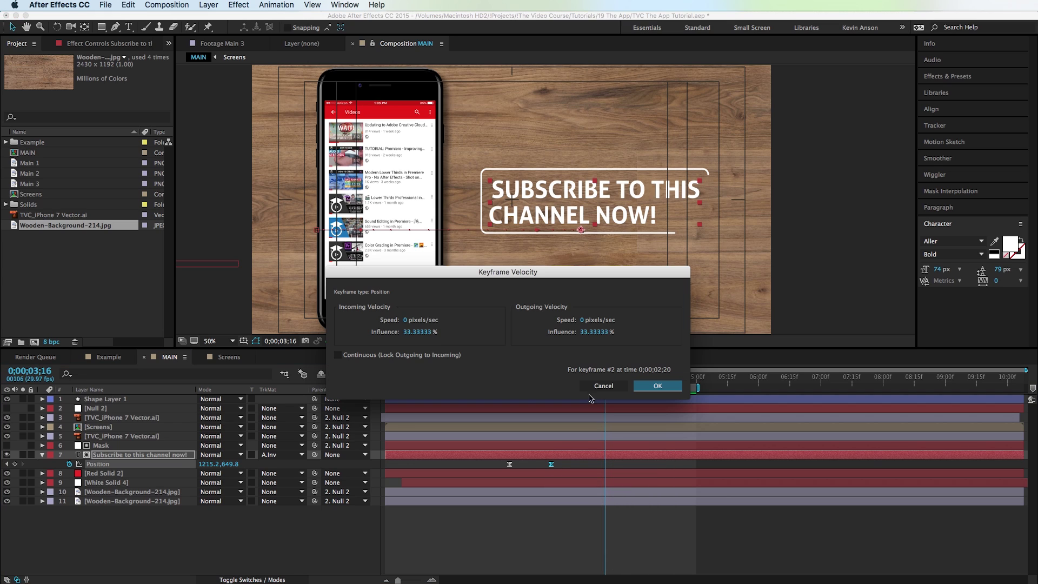
click(420, 332)
text(7)
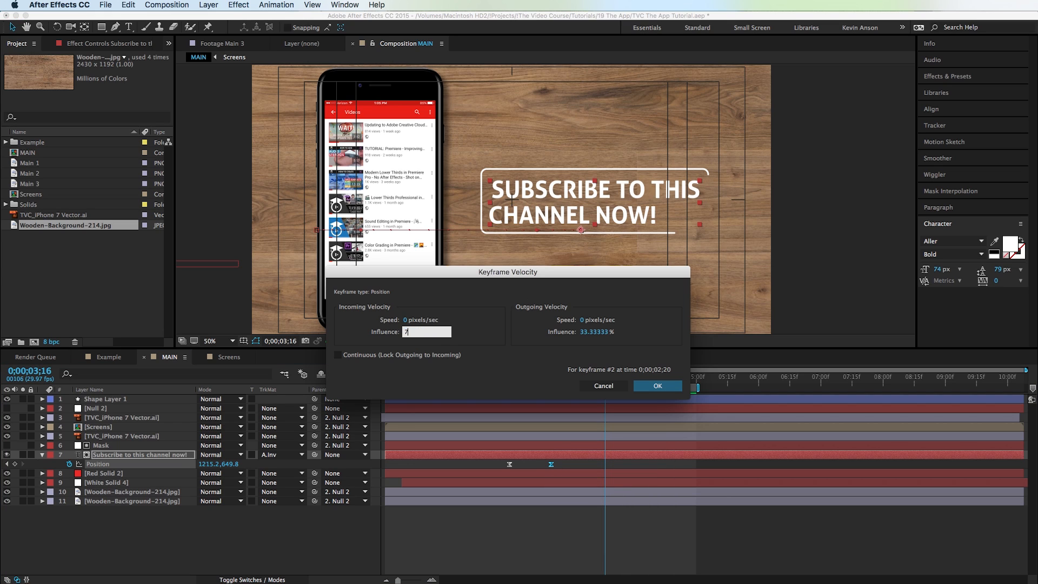
text(5)
key(Return)
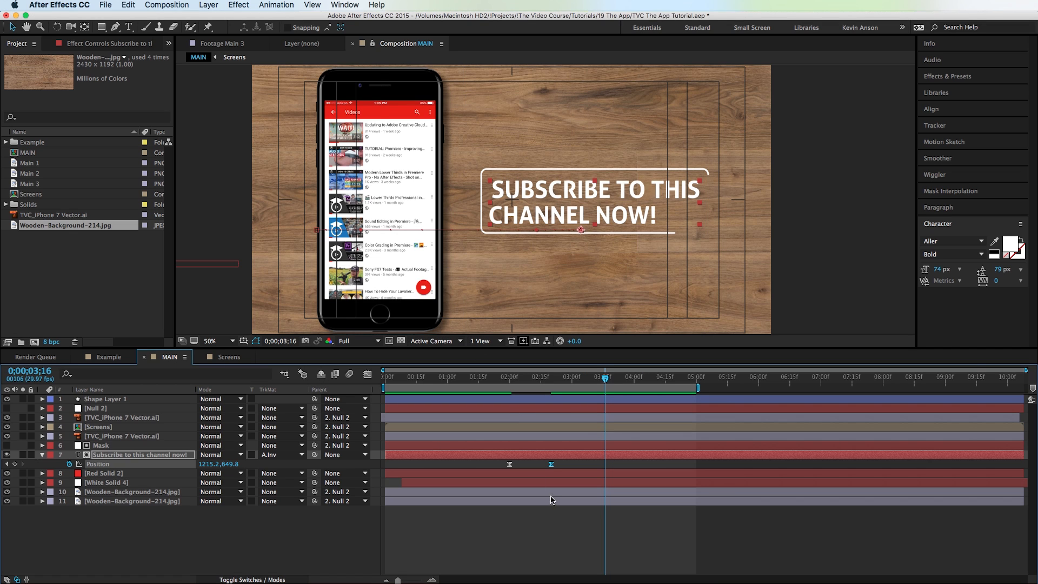
Play back the eased text slide and scrub back to an earlier frame.
click(561, 545)
key(space)
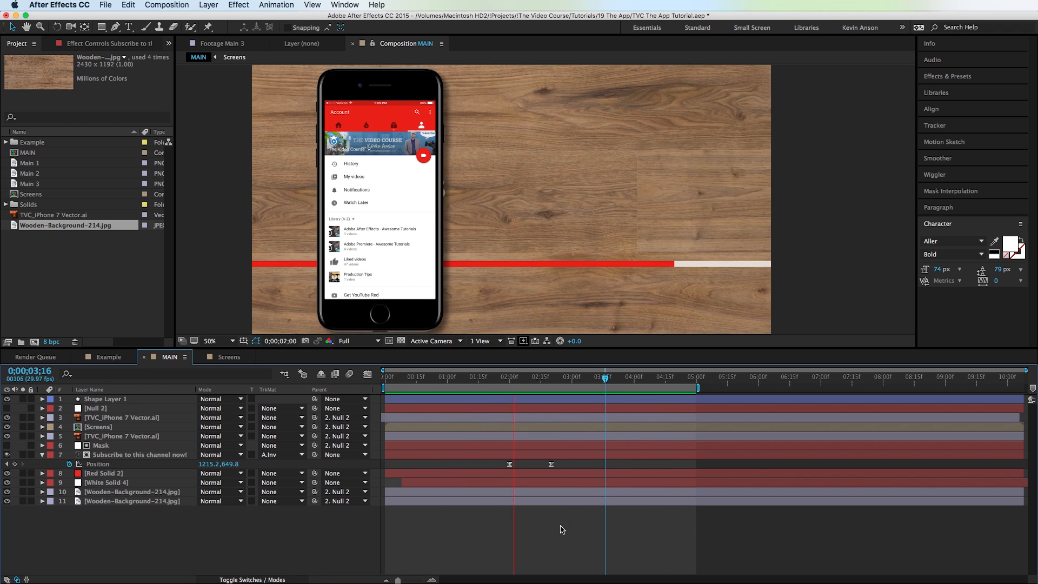
drag(546, 378, 528, 388)
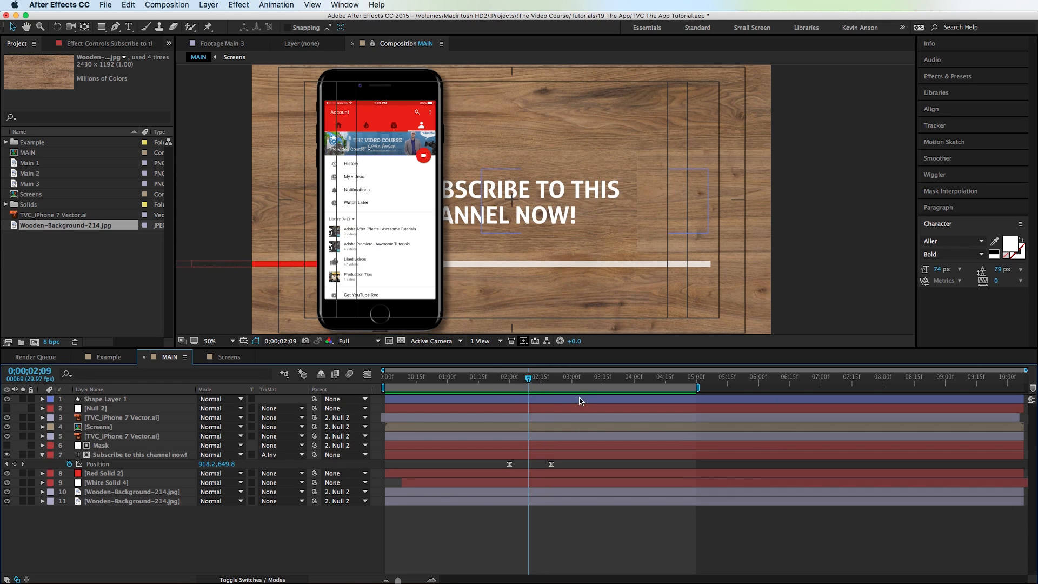
Trim the Screens layer's out-point earlier near 9;19.
drag(528, 380, 539, 380)
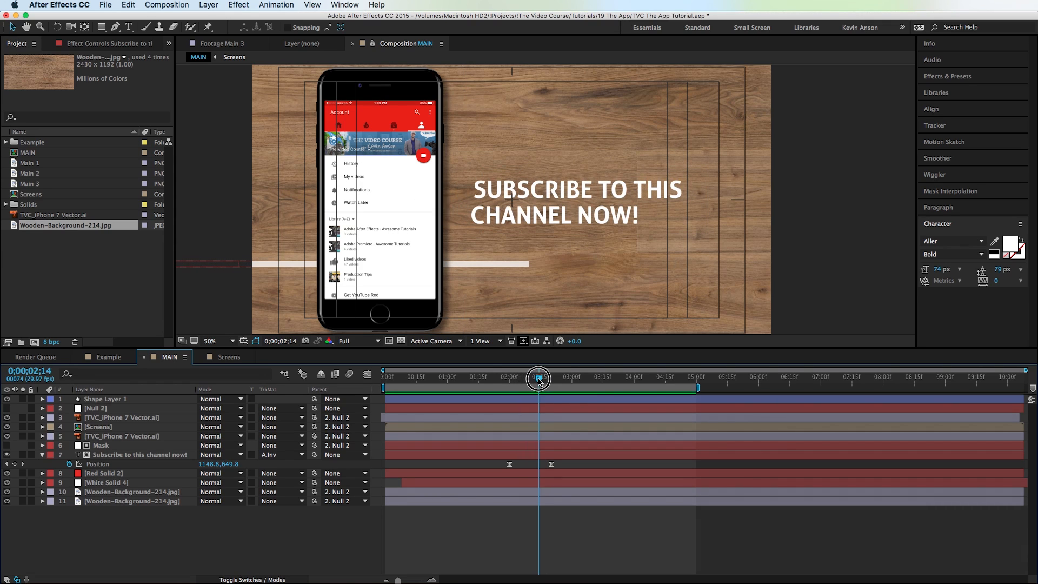
click(556, 431)
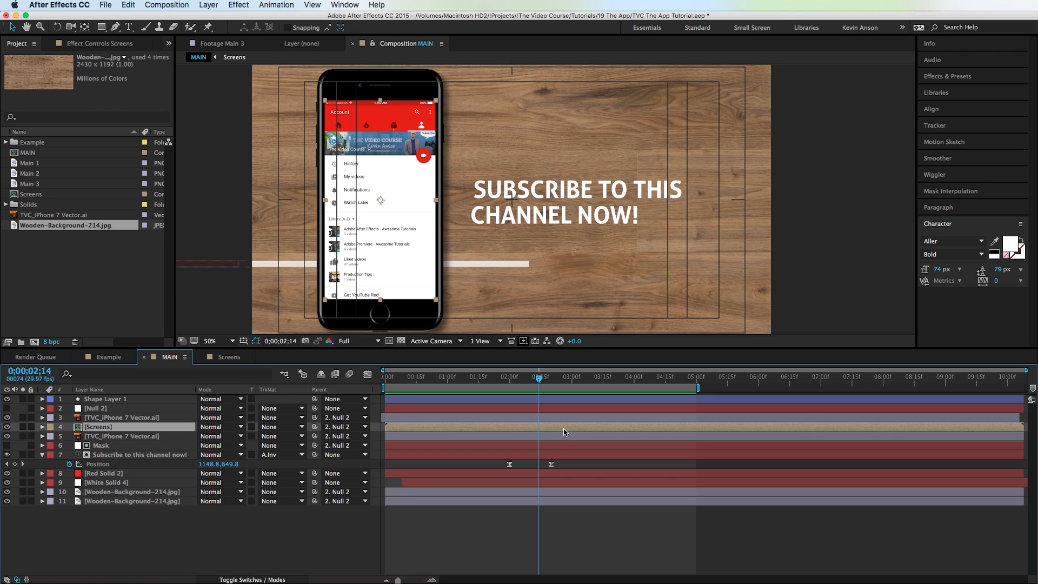
click(985, 378)
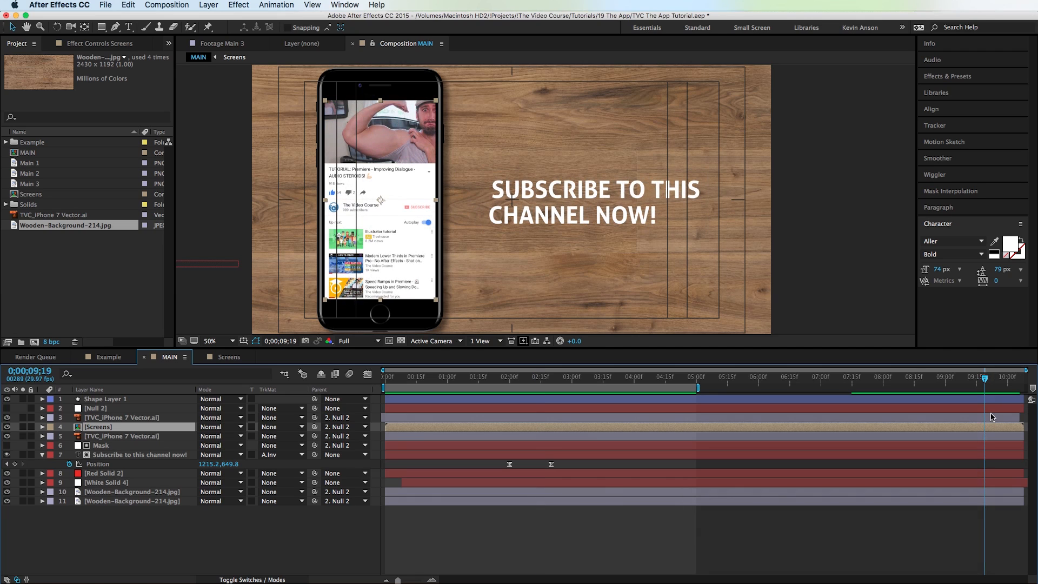
drag(1024, 426, 952, 427)
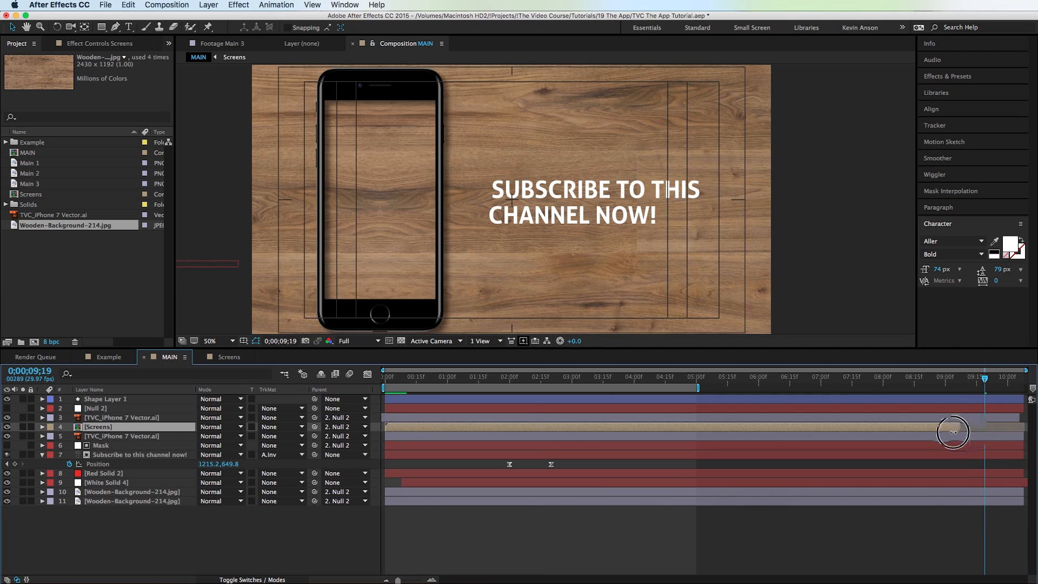
Turn off Snapping and shift the Screens layer's timing around 2;12.
drag(514, 376, 534, 380)
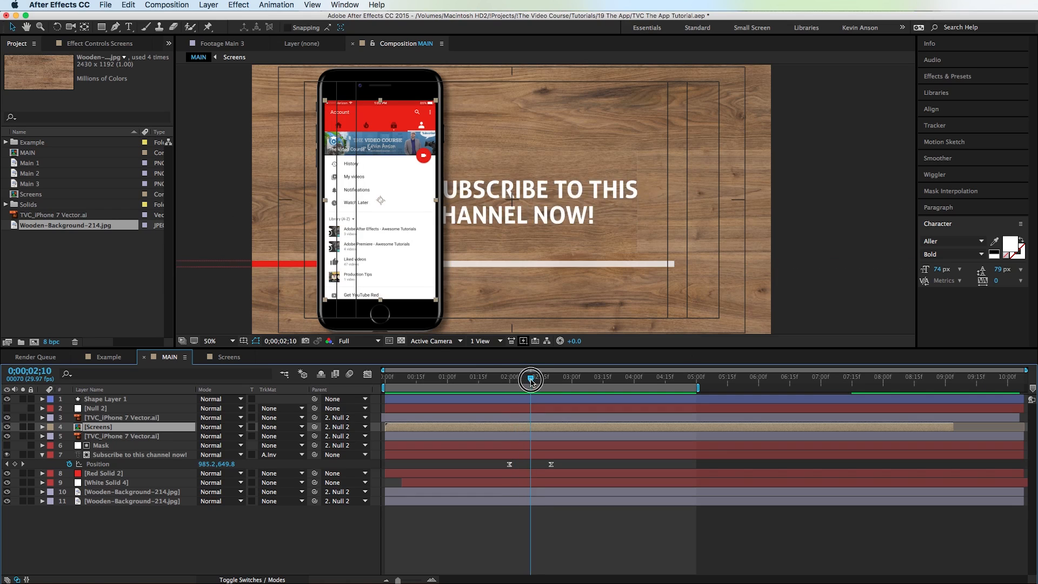
click(544, 431)
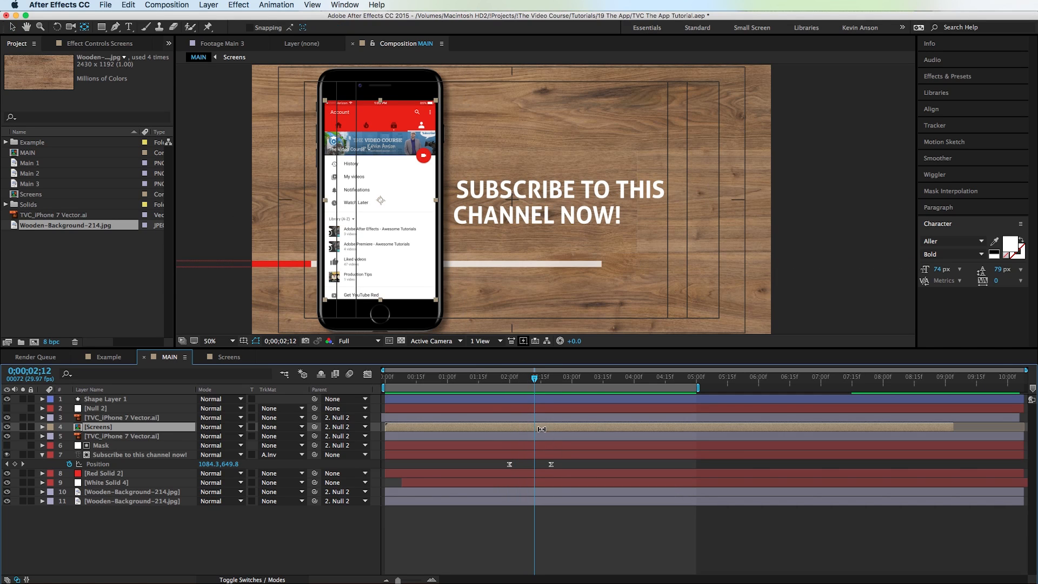
mouse_move(549, 427)
mouse_down()
mouse_move(508, 433)
mouse_move(522, 441)
mouse_up()
click(602, 514)
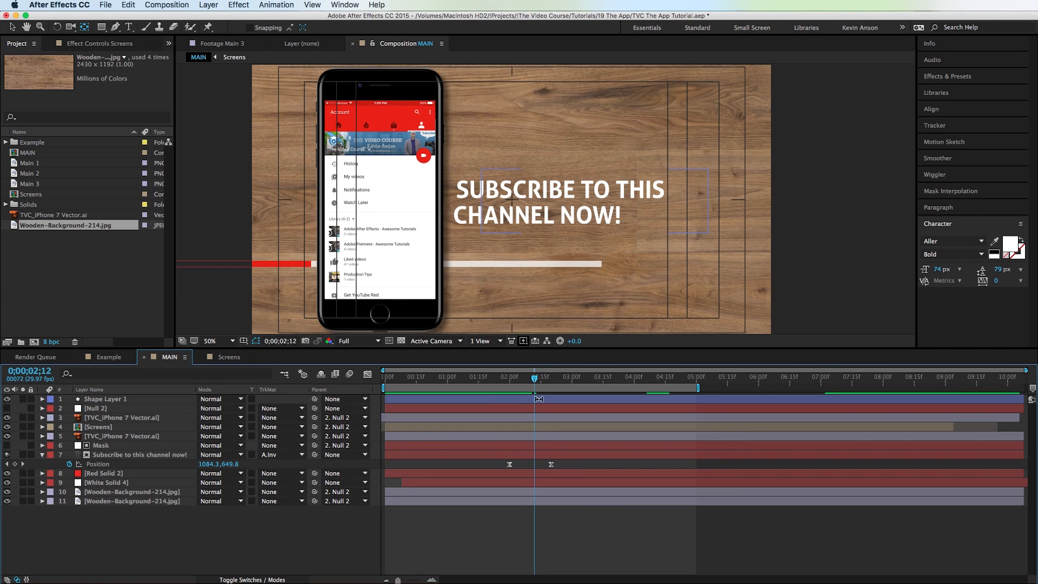
Scrub through to check the phone screen change against the subscribe text animation.
drag(502, 377, 534, 381)
key(space)
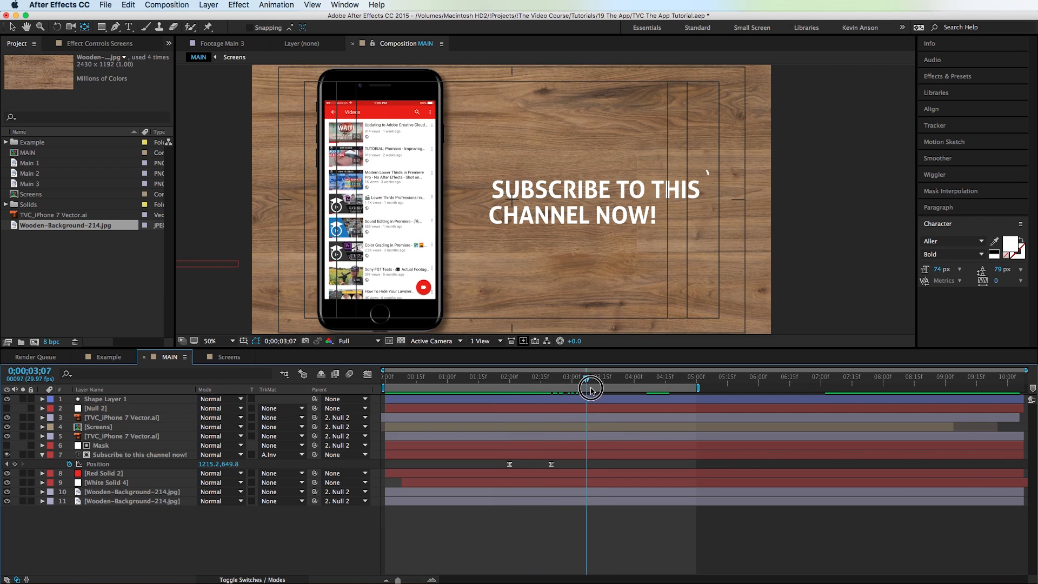
mouse_move(581, 397)
mouse_down()
mouse_move(505, 413)
mouse_move(615, 415)
mouse_up()
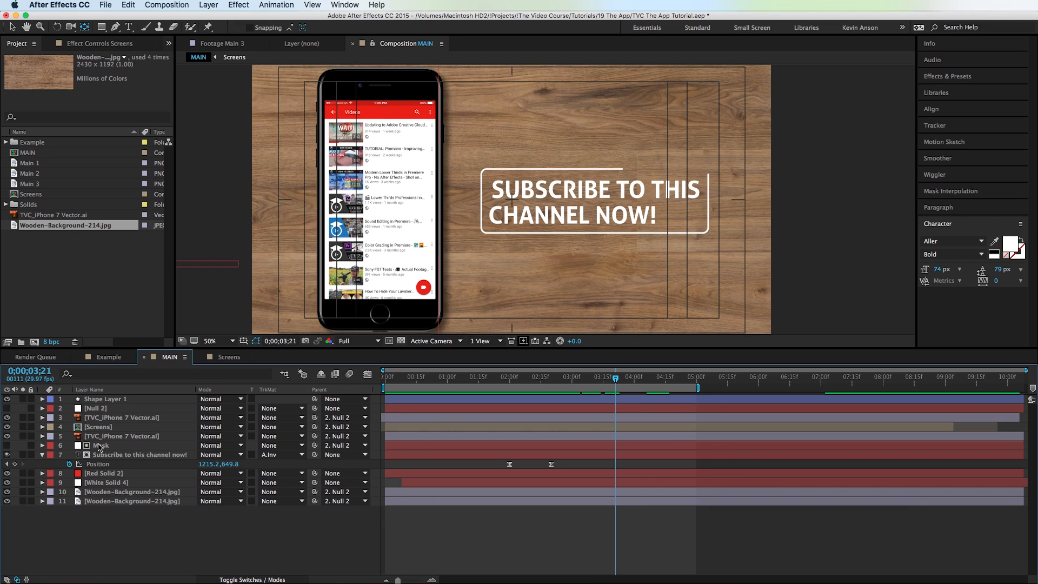
Rename the shape layer to Box 1 and move it below the second TVC_iPhone 7 Vector.ai layer.
click(104, 398)
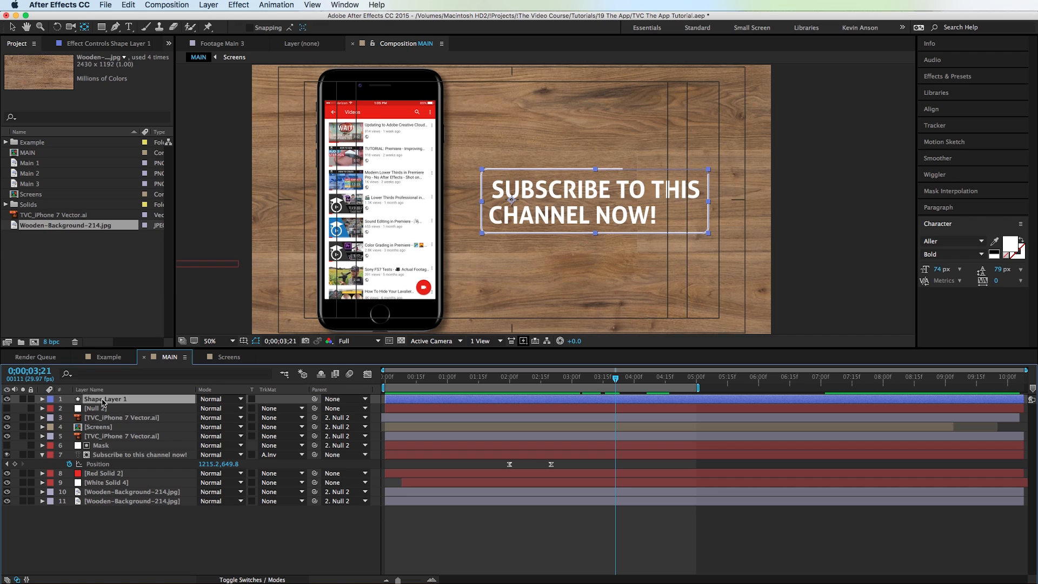
text(Box)
key(Return)
drag(126, 412, 106, 432)
click(98, 401)
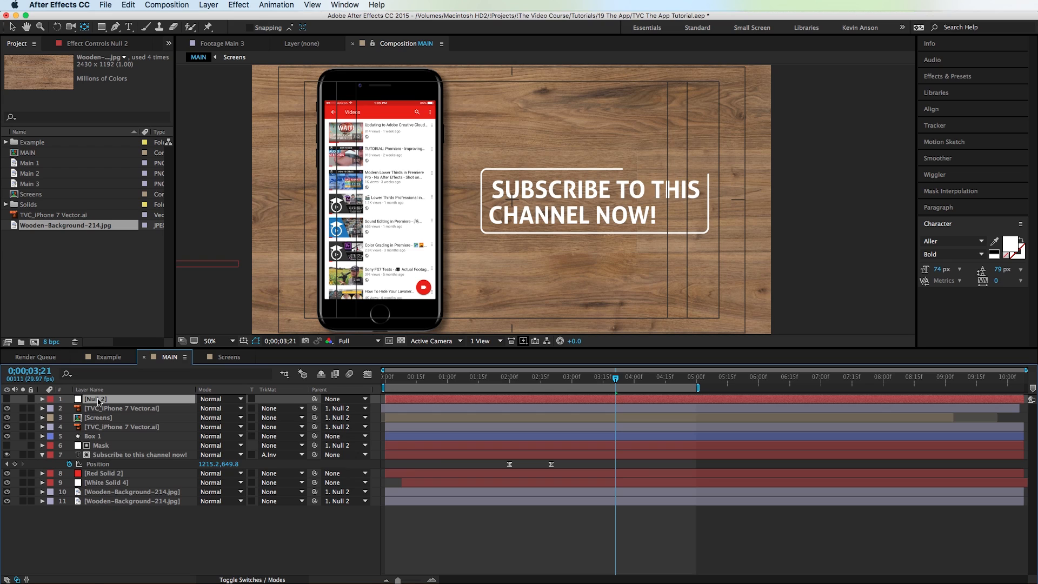
Keyframe Null 2's position at 3;21 and slide the phone right to about X 1489 at 4;11.
key(p)
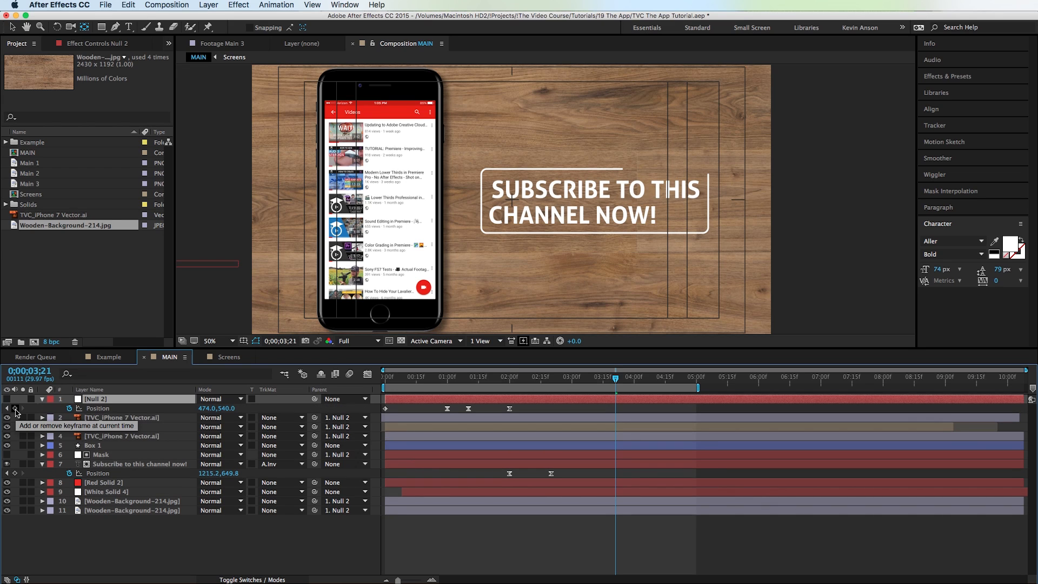
click(15, 408)
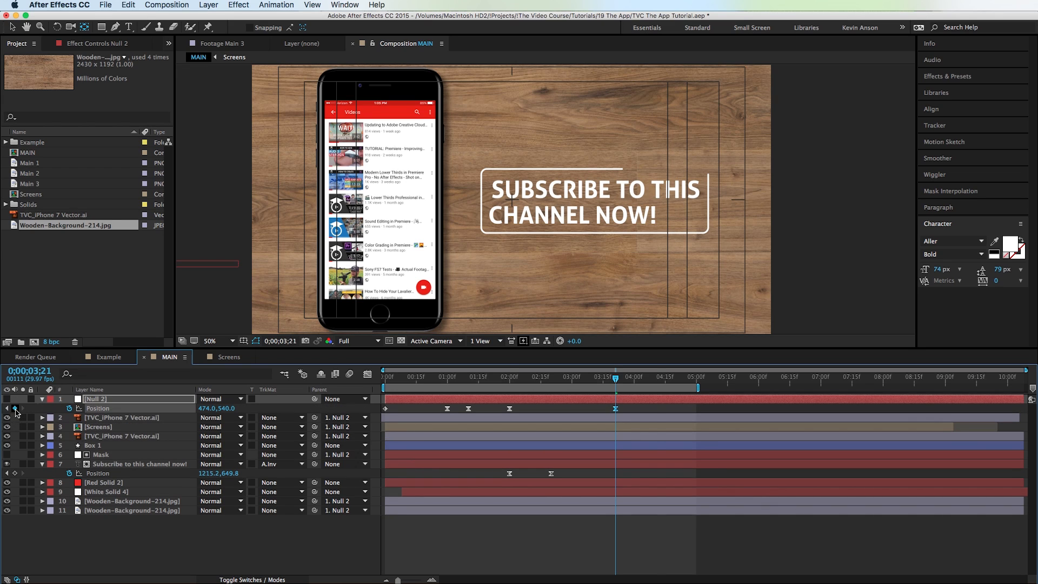
key(space)
drag(212, 408, 655, 437)
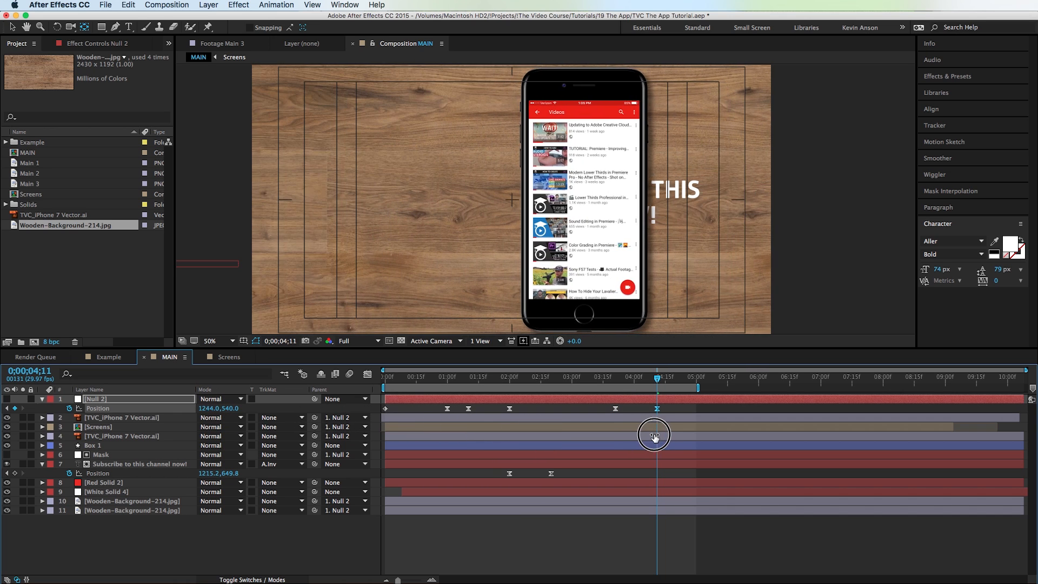
mouse_move(654, 437)
mouse_down()
mouse_move(749, 440)
mouse_move(724, 441)
mouse_move(726, 520)
mouse_up()
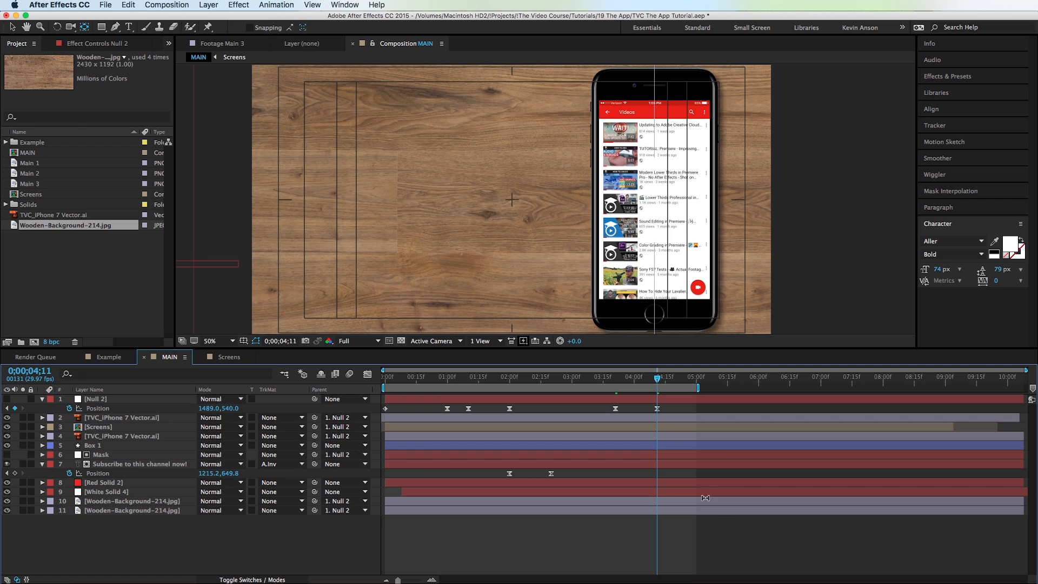
click(138, 467)
Duplicate the subscribe text, remove its track matte, and shift its position keyframes to start at 4;11.
key(ctrl+d)
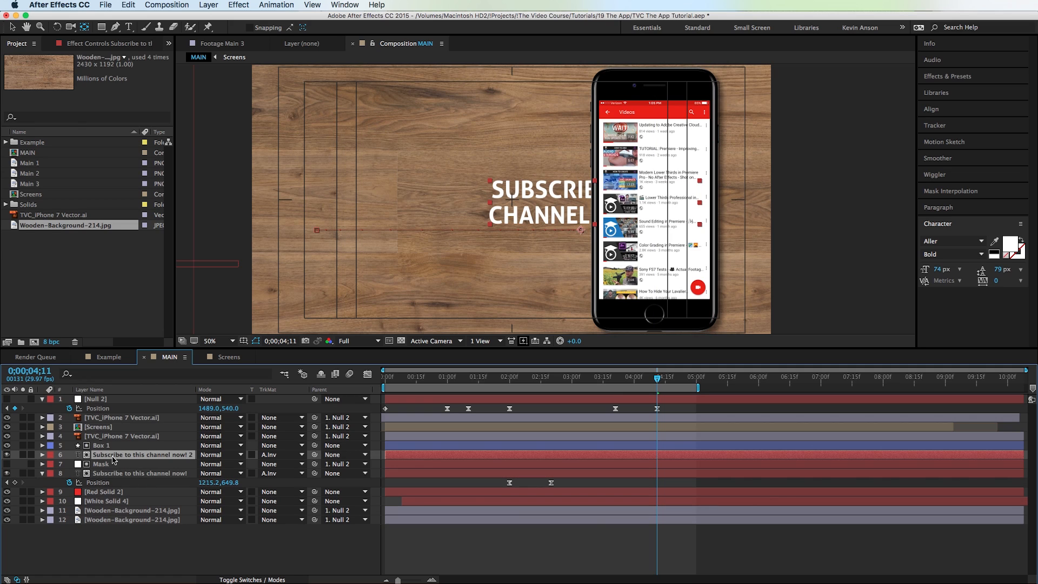
click(279, 455)
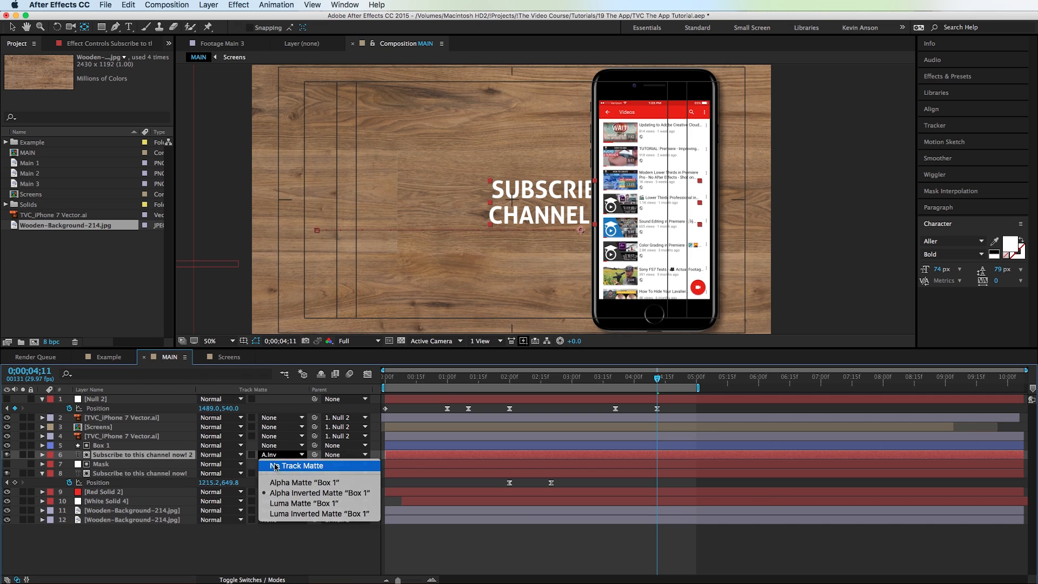
click(275, 467)
drag(139, 460, 130, 427)
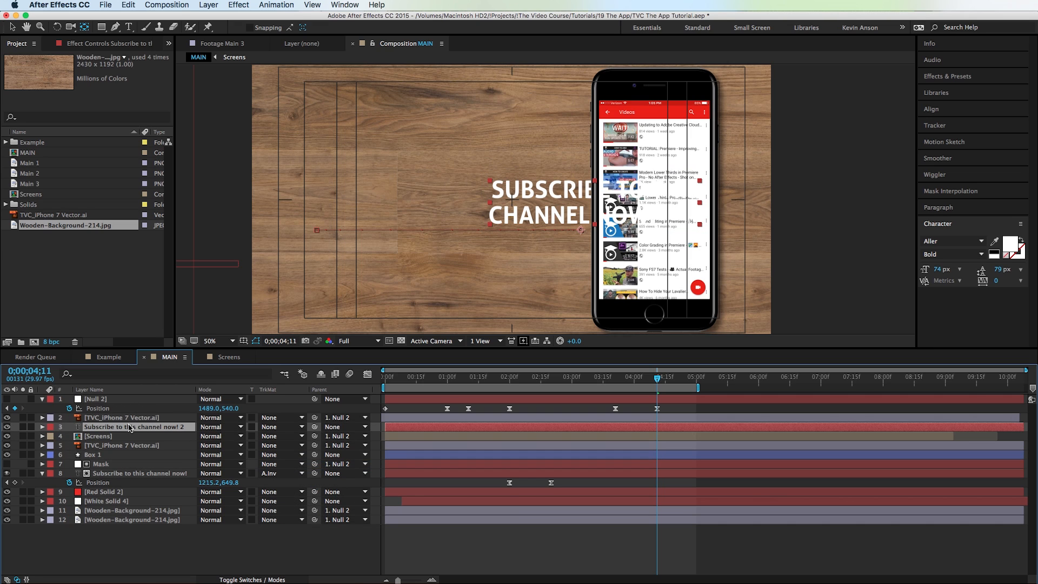
key(p)
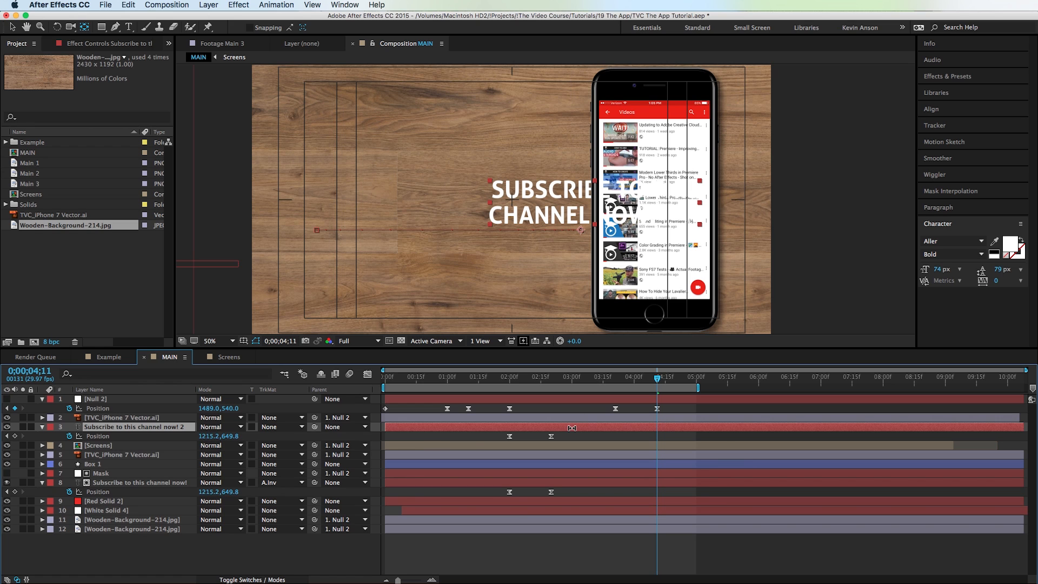
drag(571, 427, 736, 429)
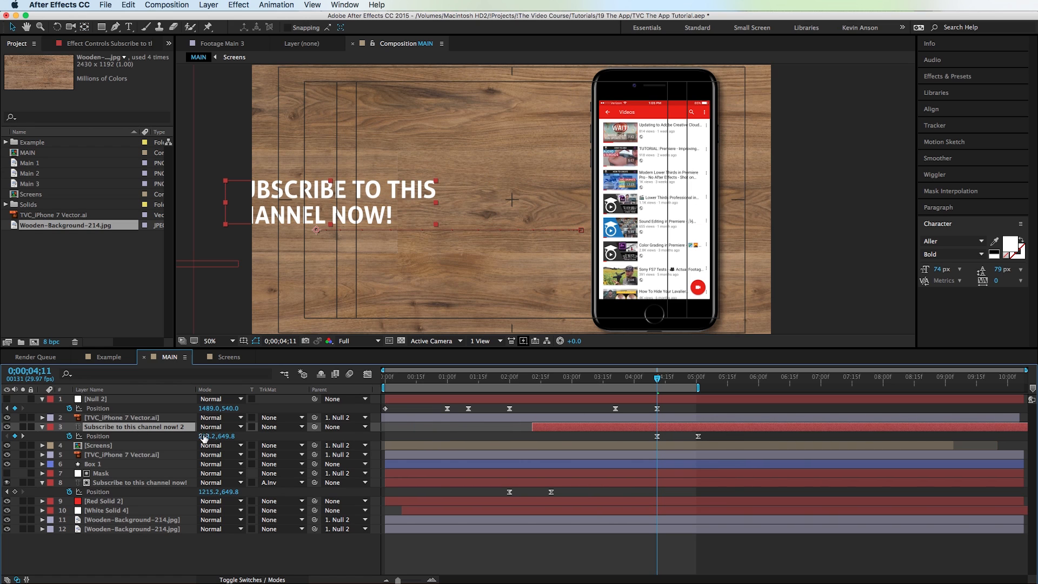
Reposition the copy so it slides in and ends left of the phone at 5;01.
drag(202, 436, 916, 417)
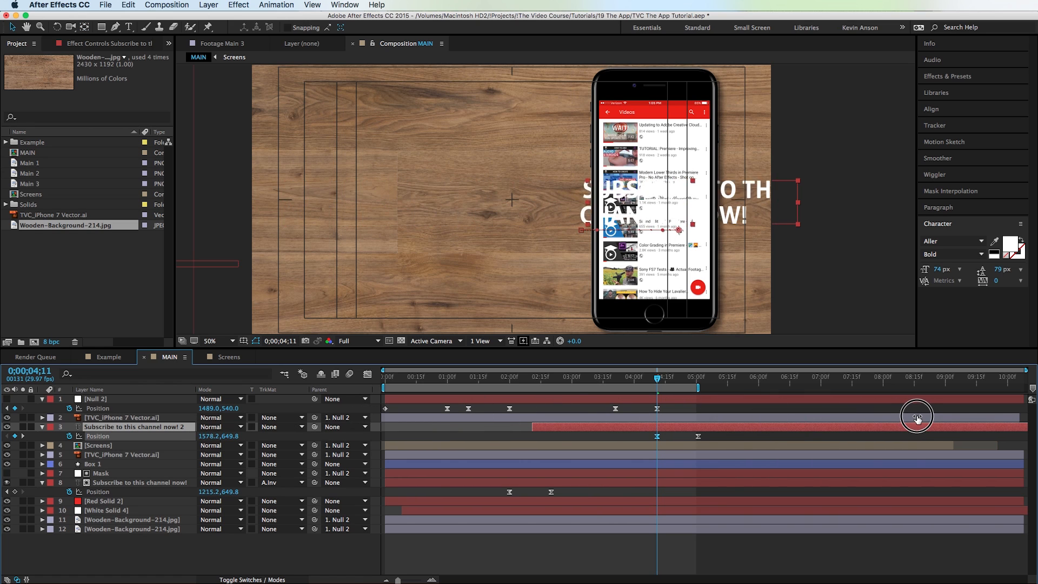
drag(917, 418, 929, 413)
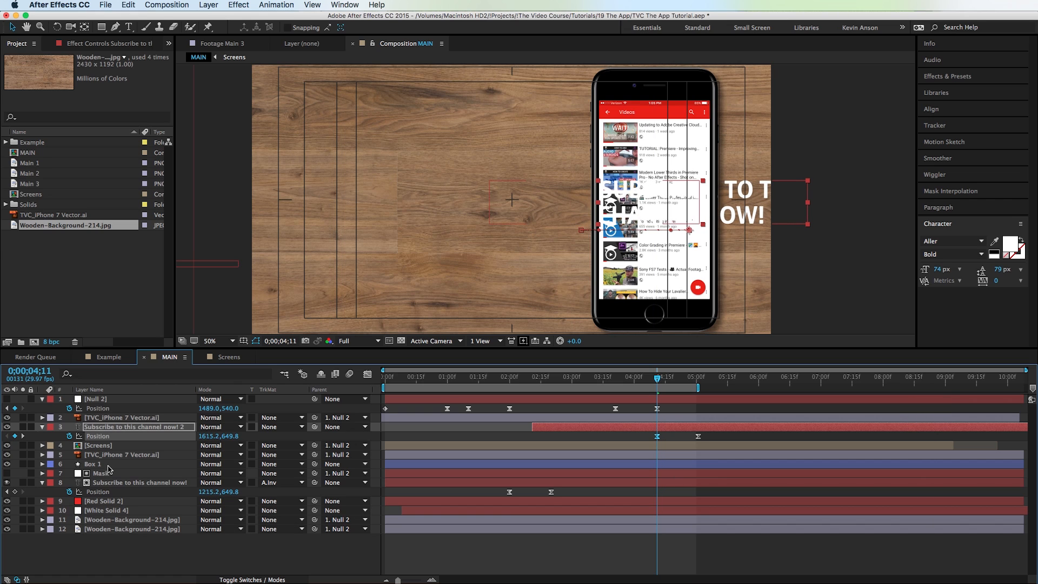
drag(109, 426, 108, 497)
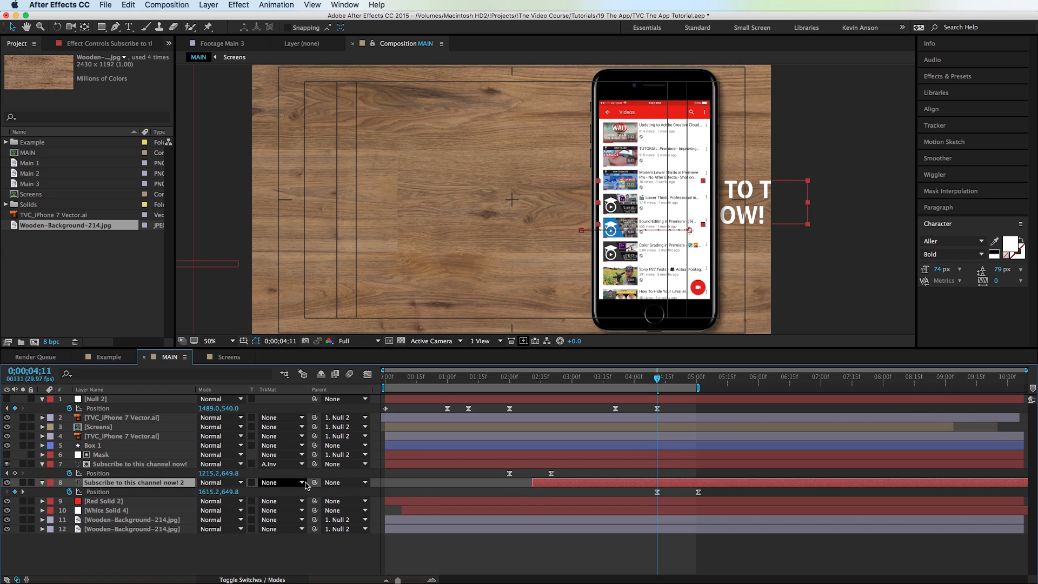
key(k)
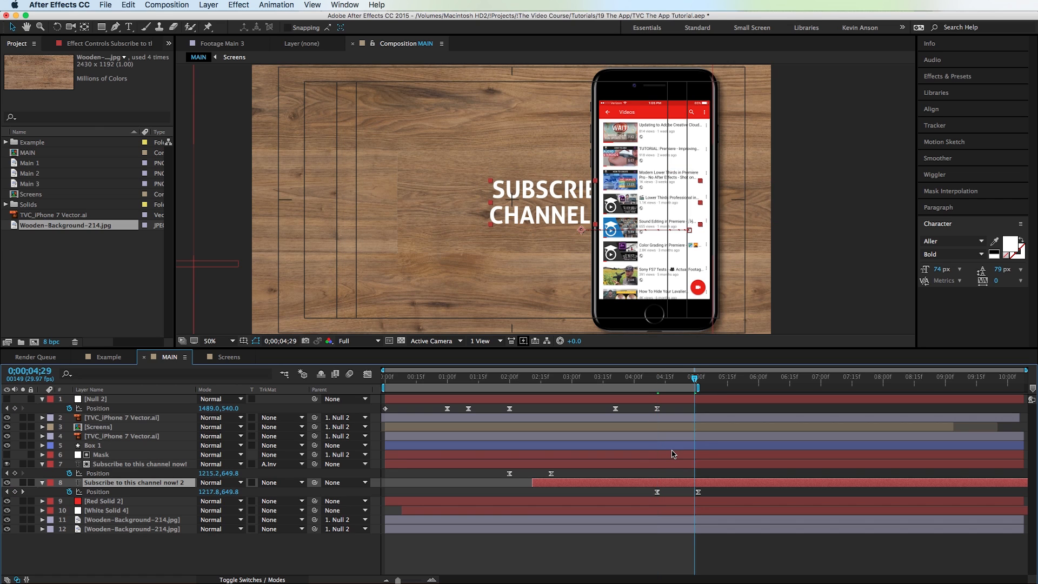
key(k)
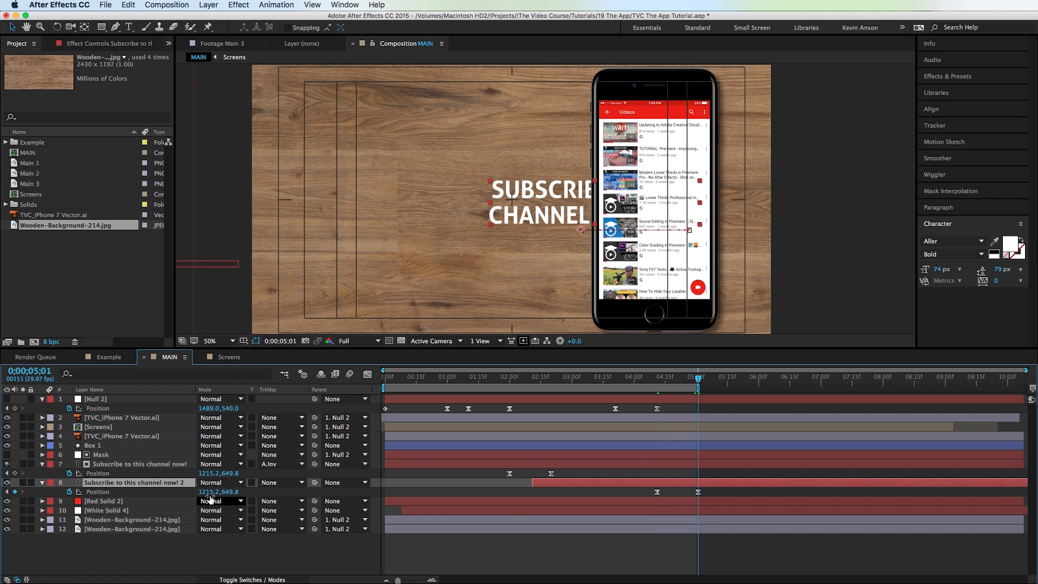
mouse_move(209, 493)
mouse_down()
mouse_move(119, 496)
mouse_move(99, 511)
mouse_up()
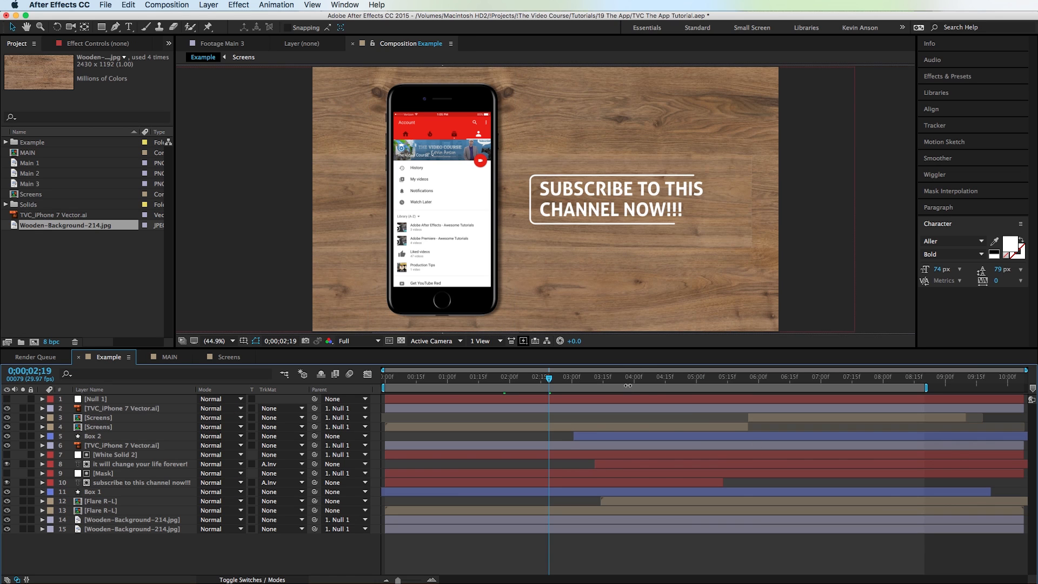
Check later frames of the Example comp and return to MAIN.
drag(649, 376, 783, 374)
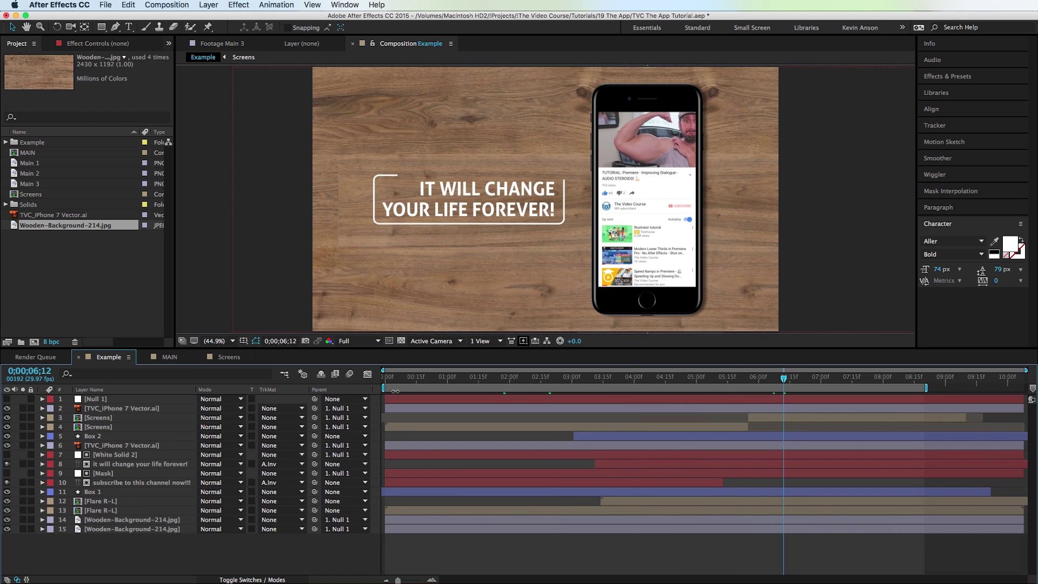
click(168, 357)
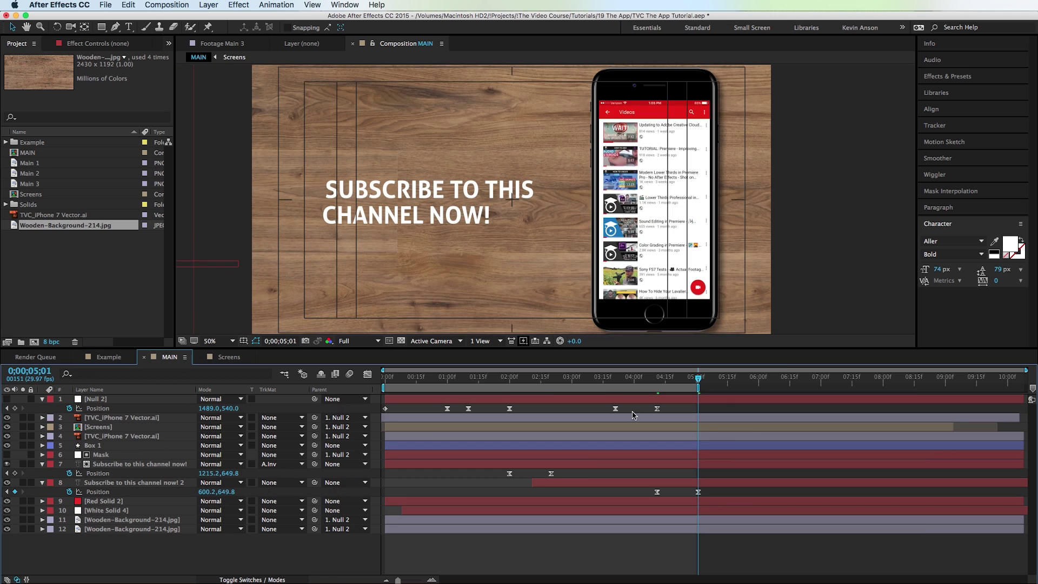
Retype the duplicate text as IT WILL CHANGE YOUR LIFE FOREVER! and narrow its paragraph box.
click(680, 485)
text(IT)
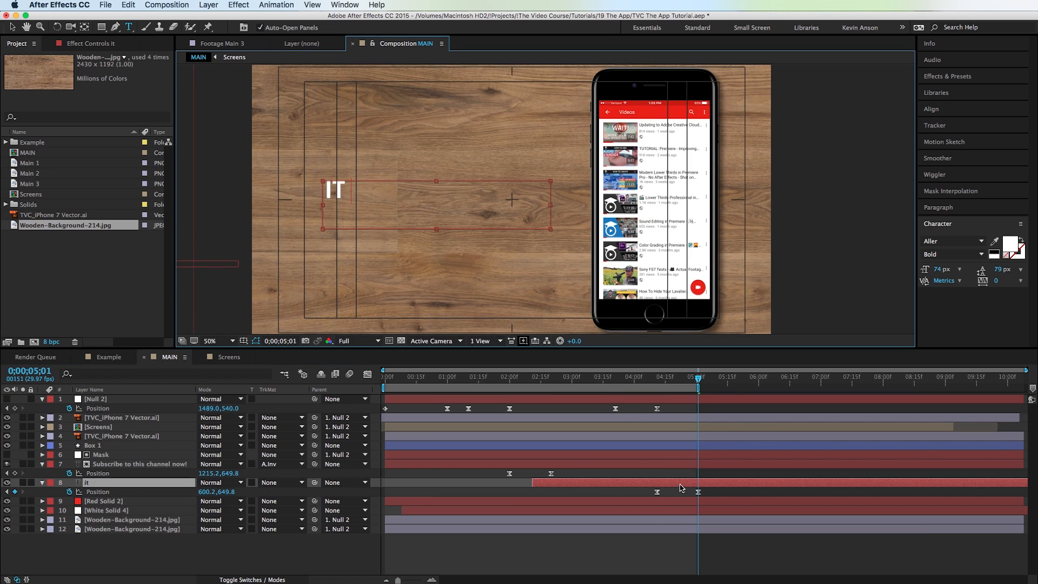
text( WILL CHANGE YOU)
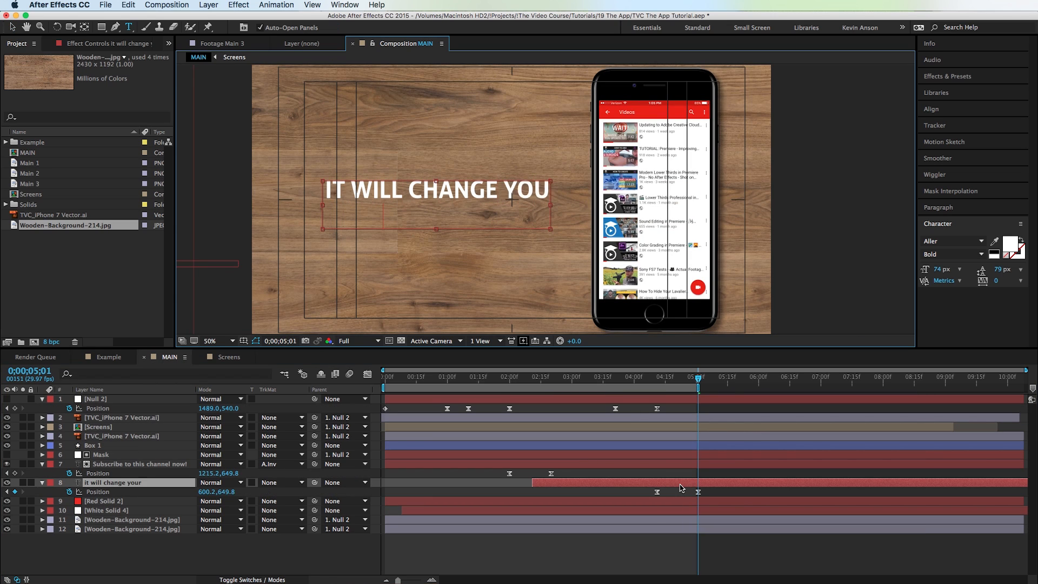
text(R LIFE FOREVER)
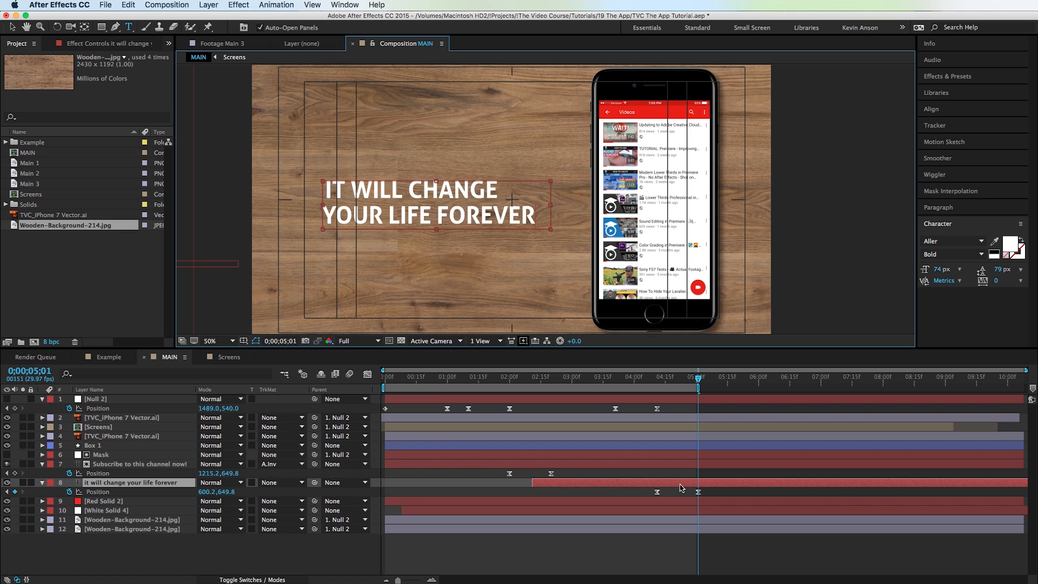
text(!@)
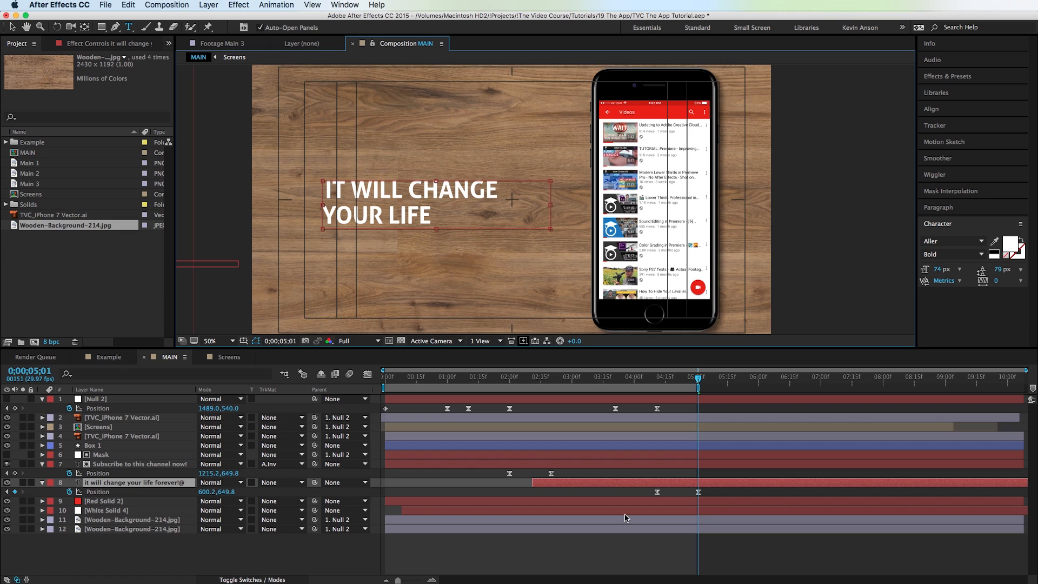
drag(551, 228, 505, 226)
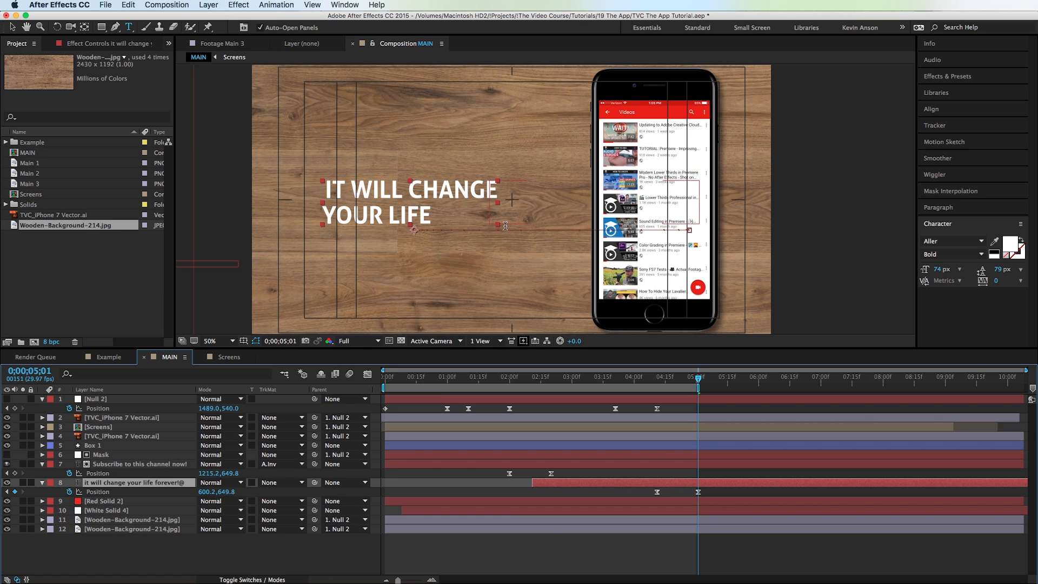
key(Escape)
key(v)
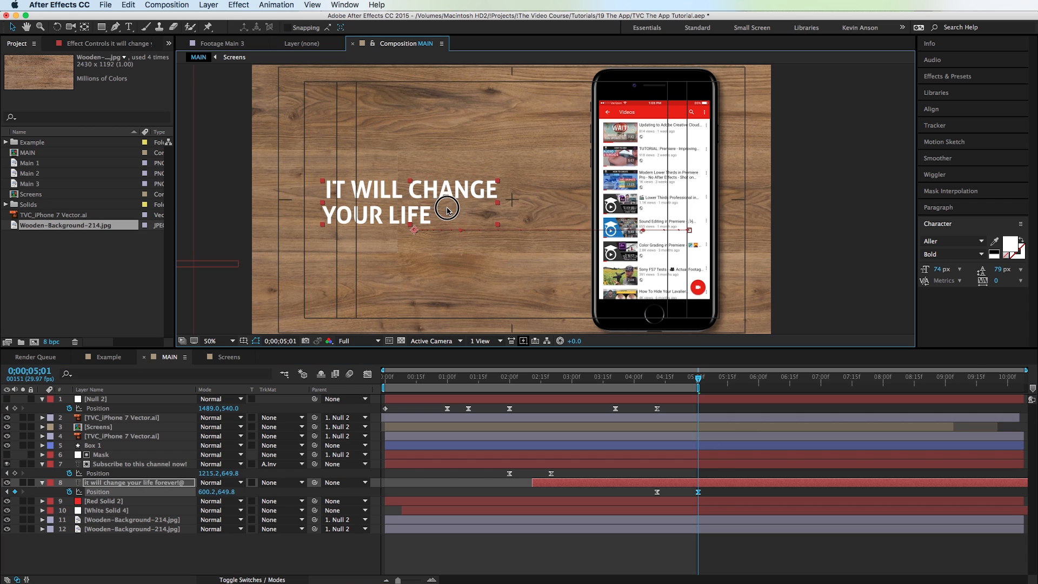
Widen the text box so it wraps over two lines and delete the stray @ at the end.
double_click(447, 210)
drag(552, 205, 569, 210)
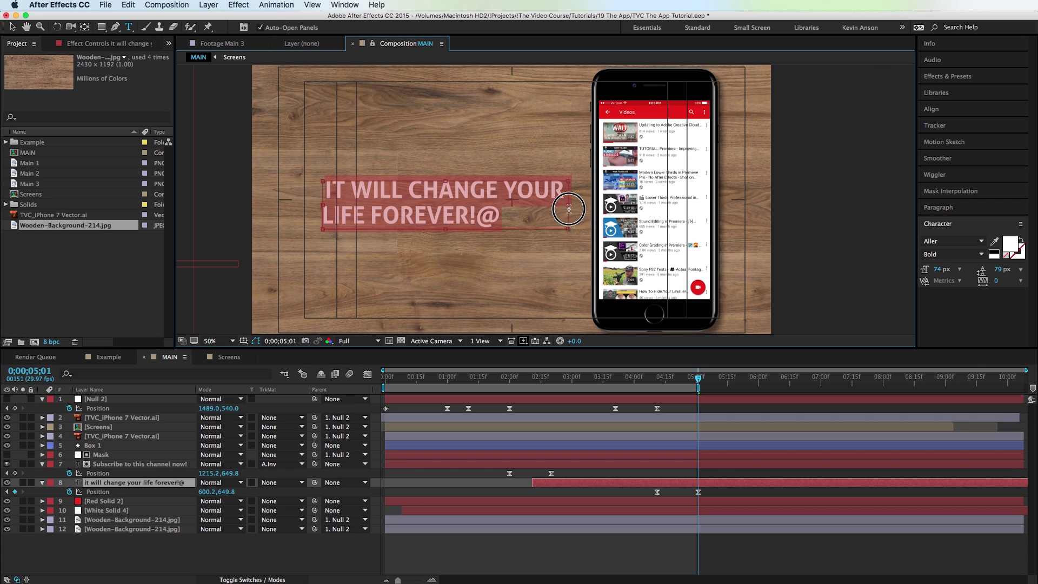
click(501, 220)
key(BackSpace)
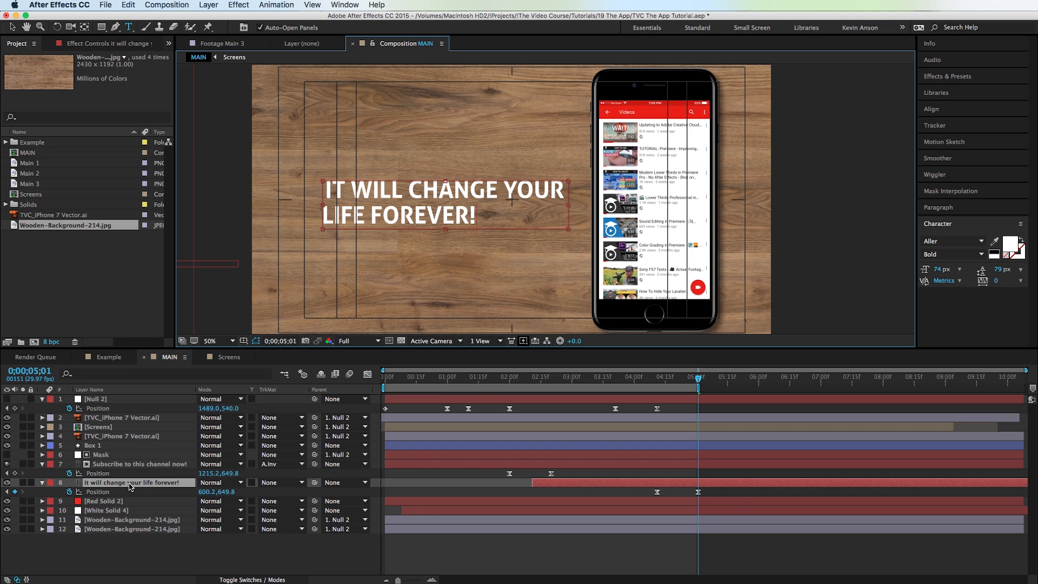
click(128, 485)
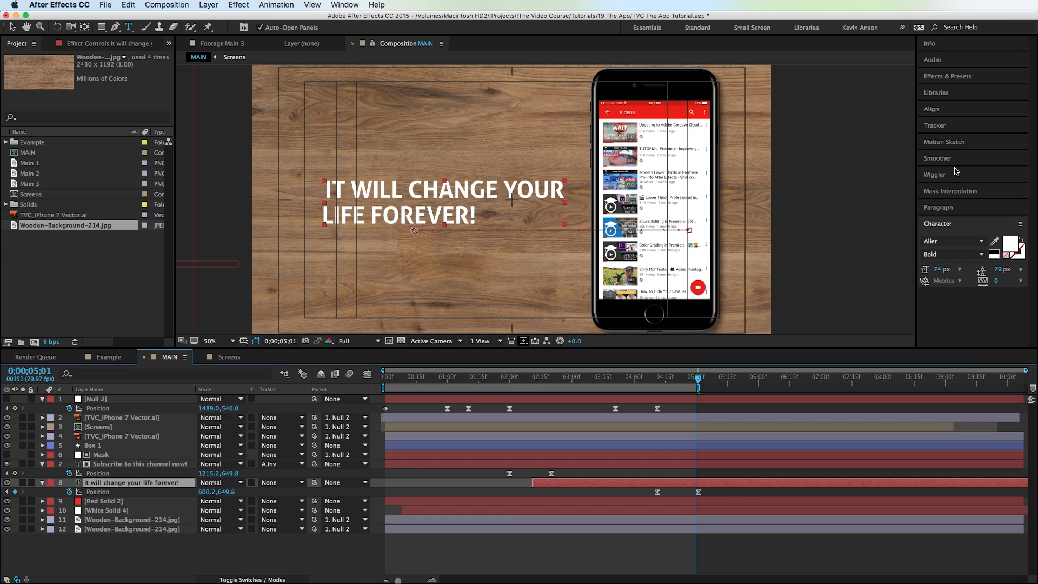
Right-align the 'change your life' text, nudge it left, and return the playhead to 4;11.
click(947, 208)
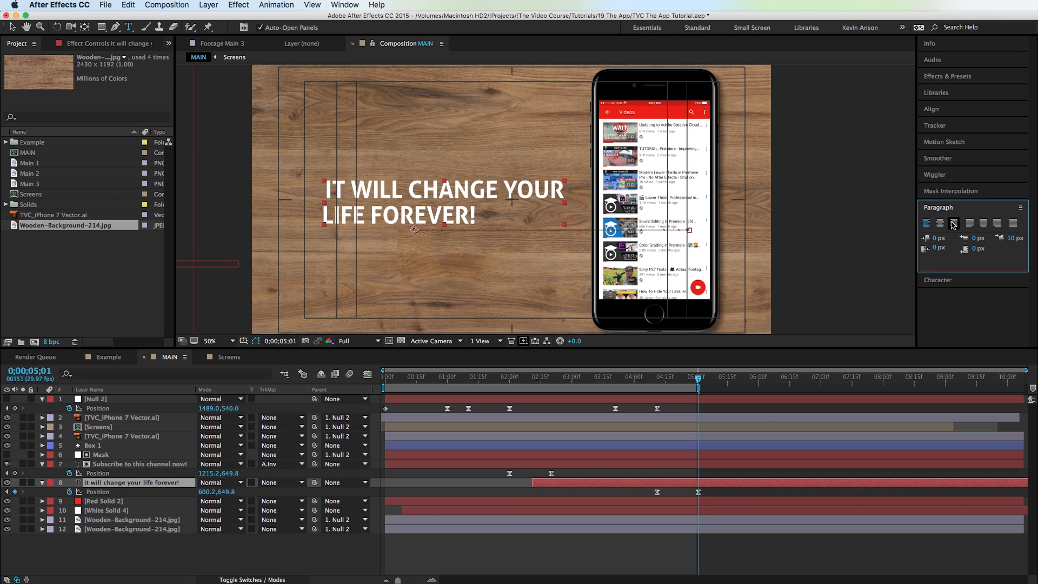
click(952, 223)
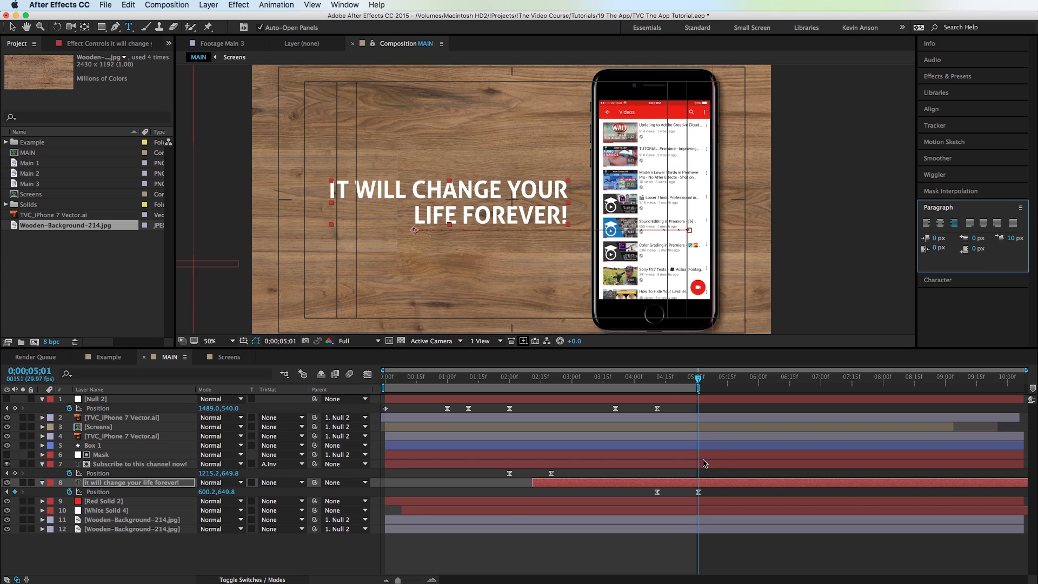
drag(521, 216, 507, 219)
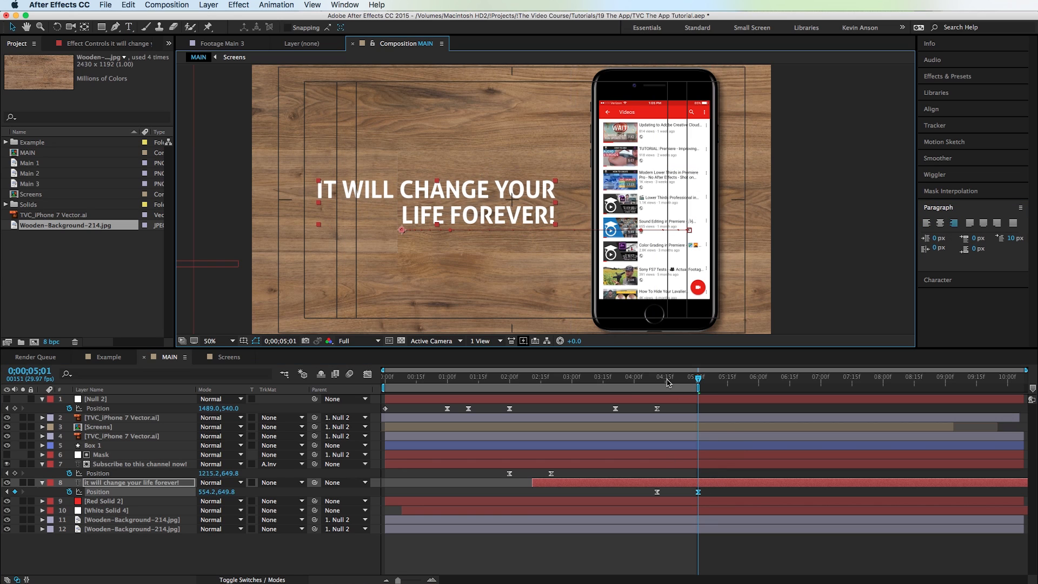
drag(668, 382, 658, 381)
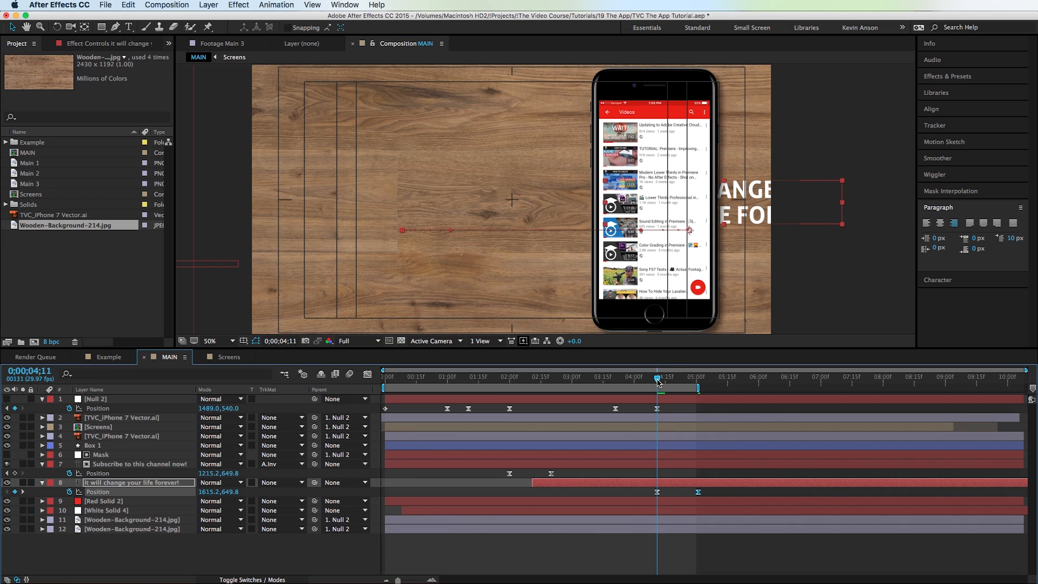
Add a new white solid and slide its position off the right edge of the frame.
key(ctrl+y)
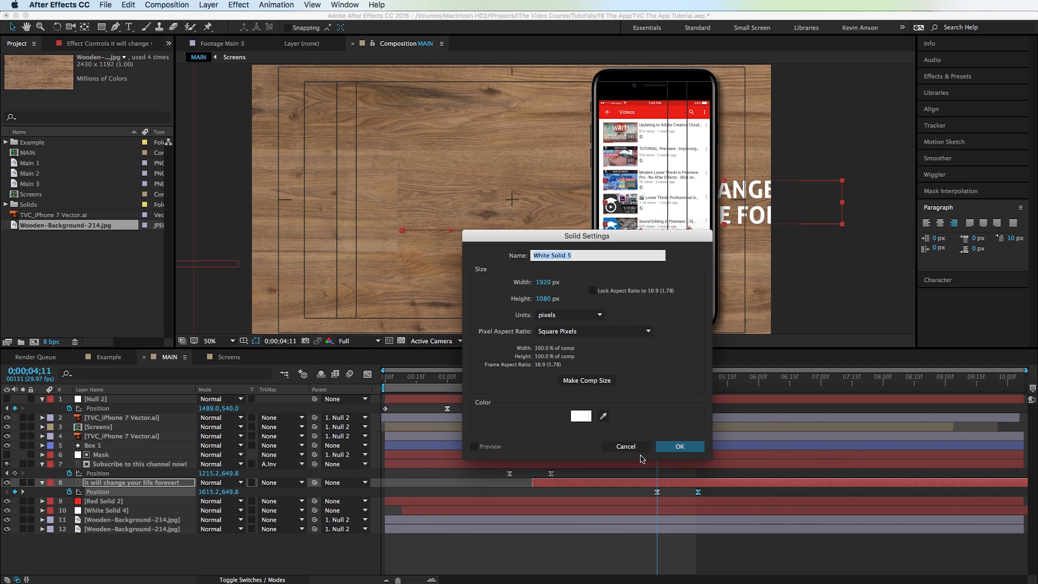
click(679, 446)
key(p)
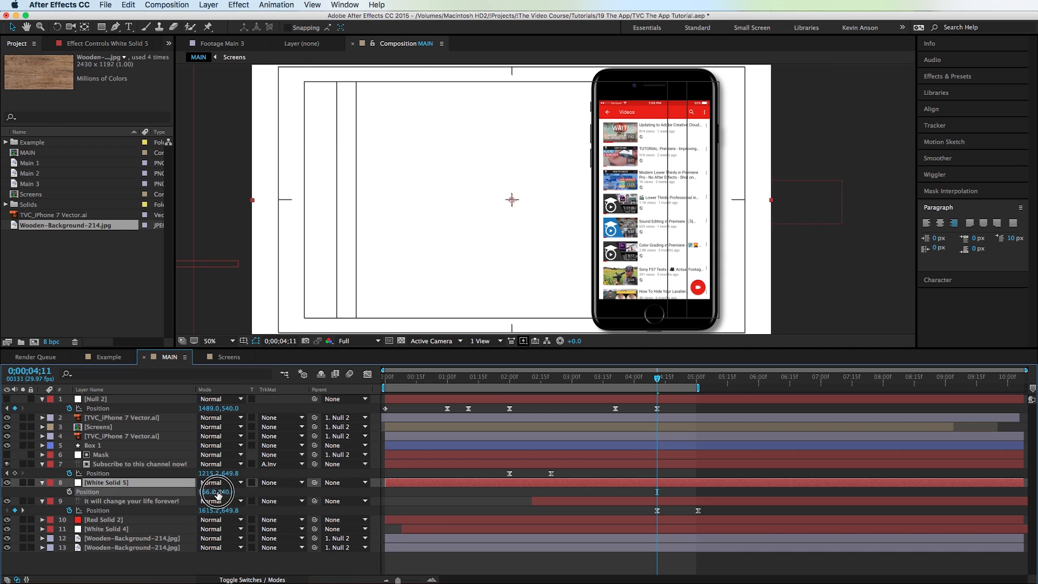
drag(216, 493, 783, 457)
Set the text layer's track matte to Alpha Inverted using the new solid.
click(291, 501)
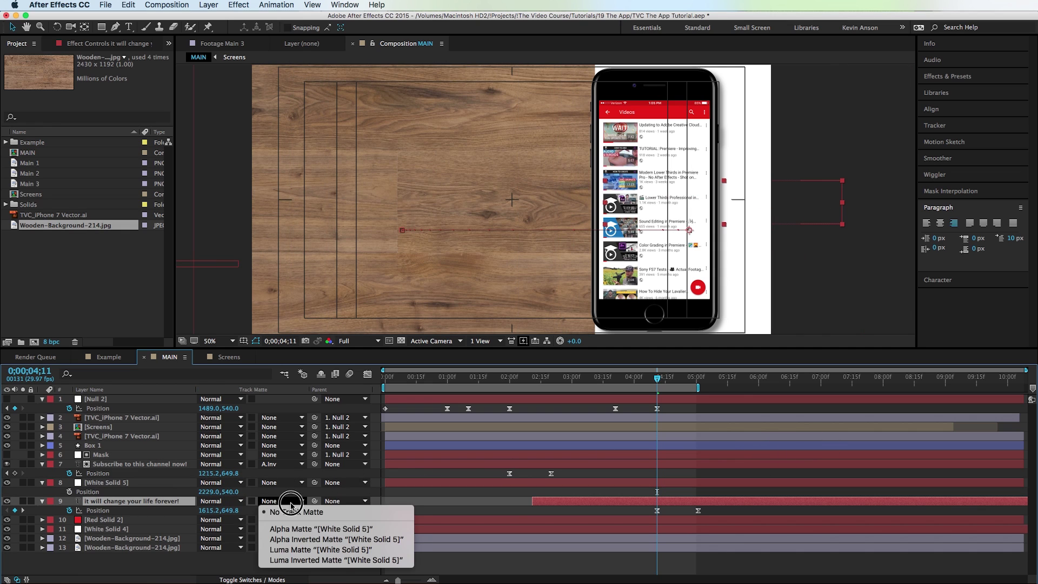
click(285, 529)
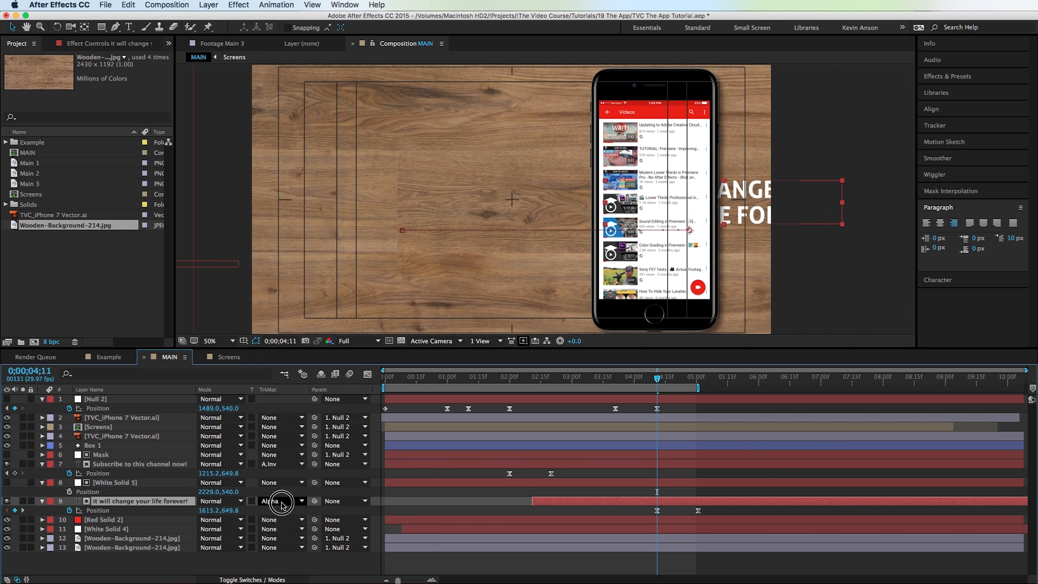
click(278, 500)
click(287, 540)
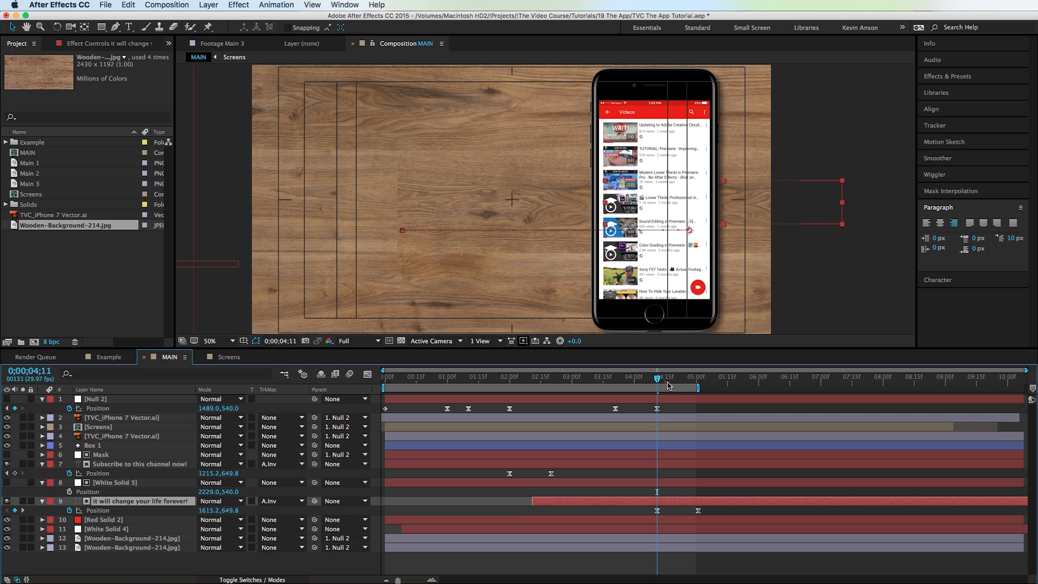
Parent the white solid to Null 2 and rename it Mask 2.
click(142, 483)
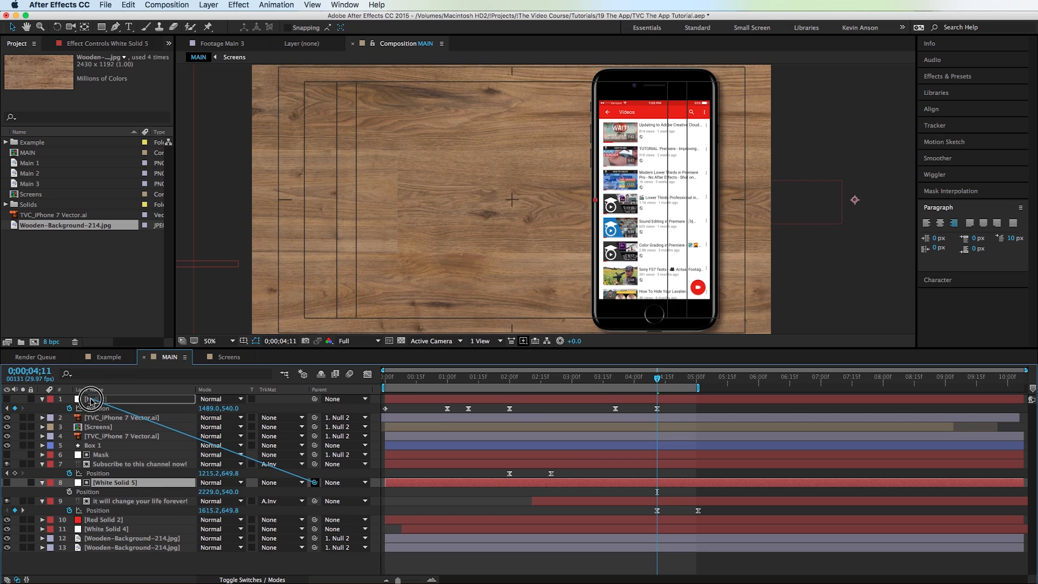
drag(313, 486, 89, 399)
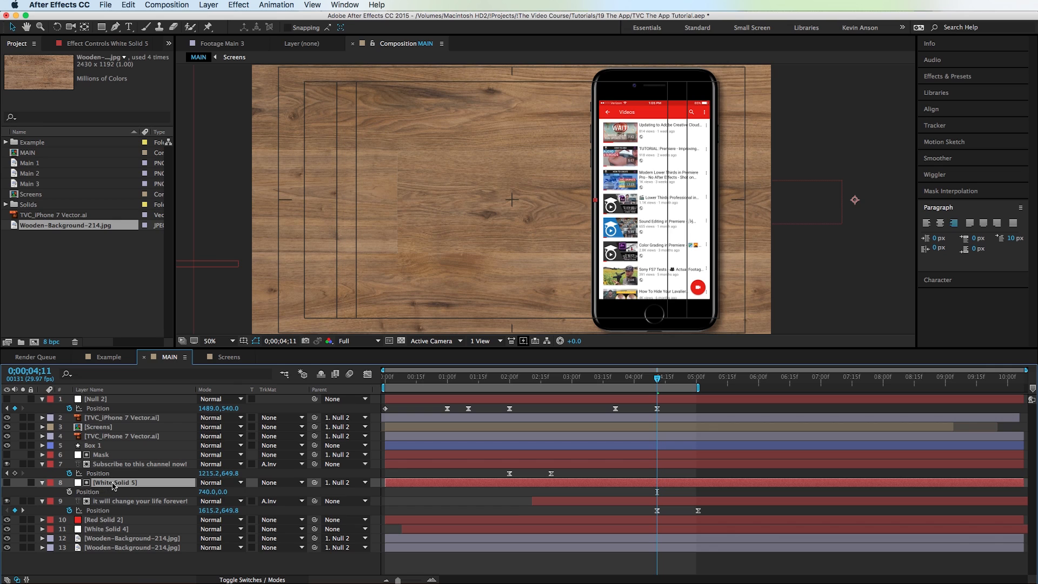
text(Mask 2)
key(Return)
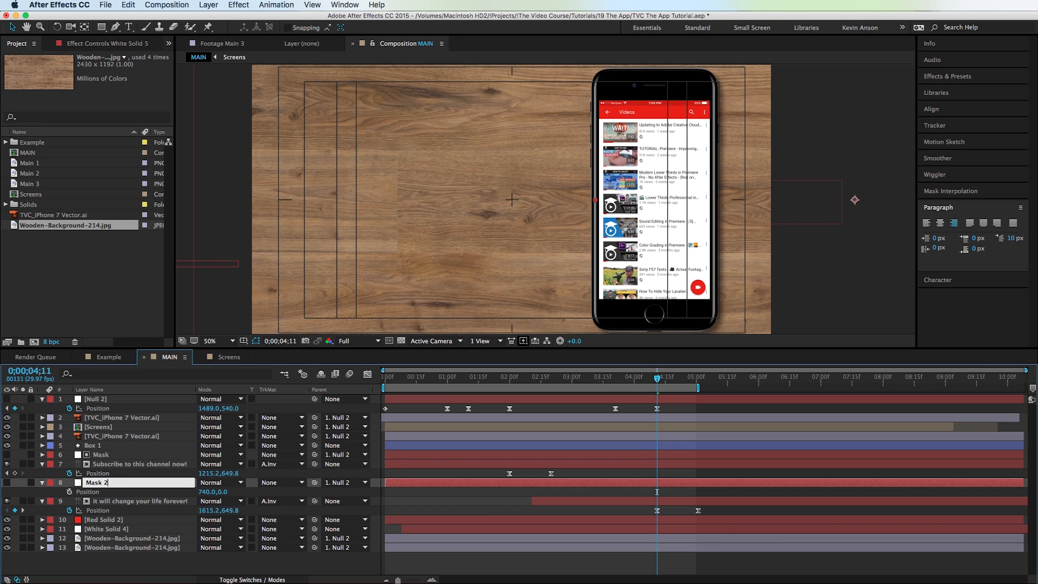
key(Return)
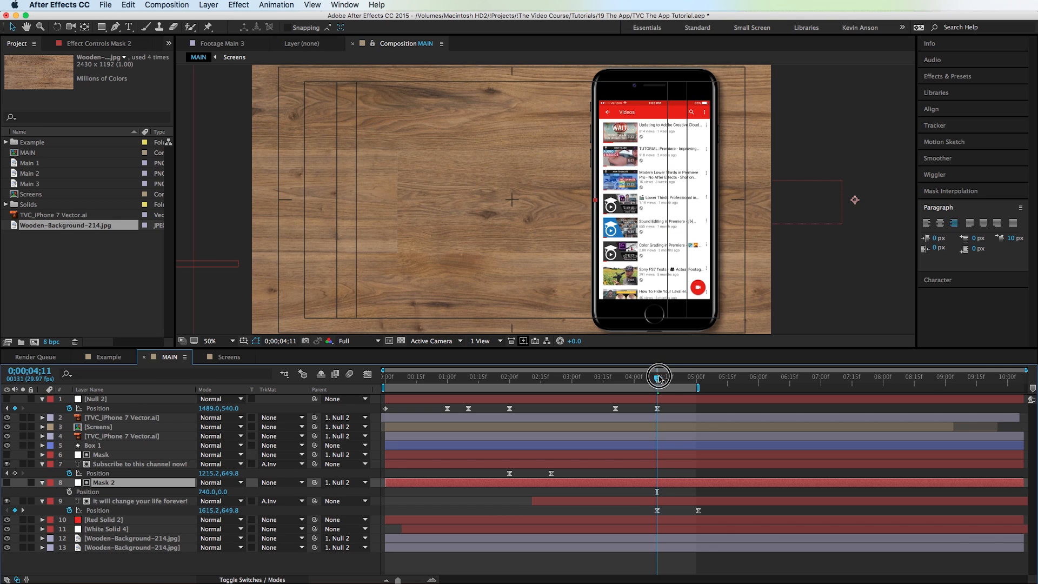
drag(657, 379, 712, 382)
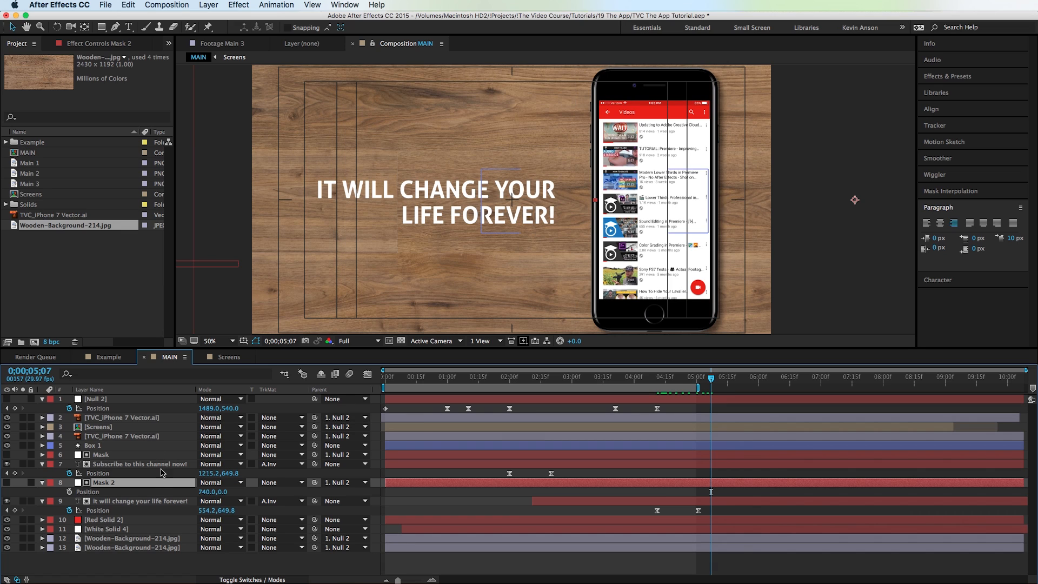
Duplicate Box 1 as Box 2, shift its animation later and move it around the title text.
click(97, 446)
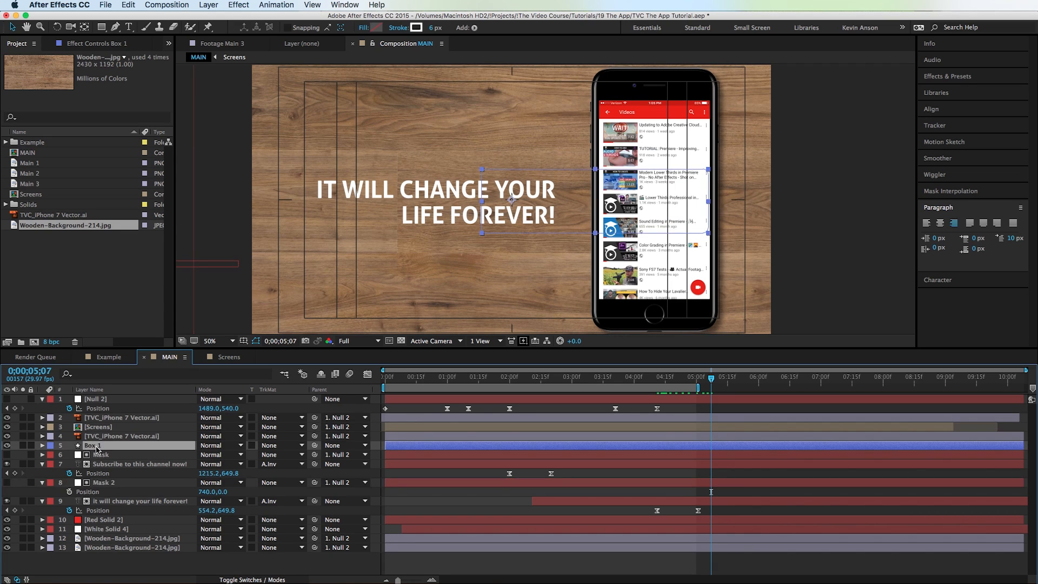
key(ctrl+d)
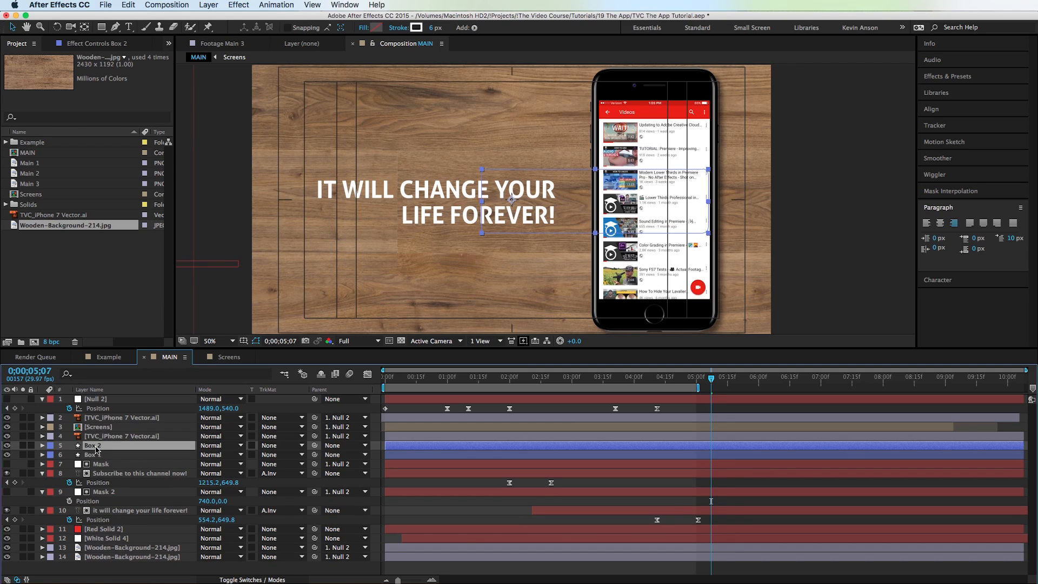
key(u)
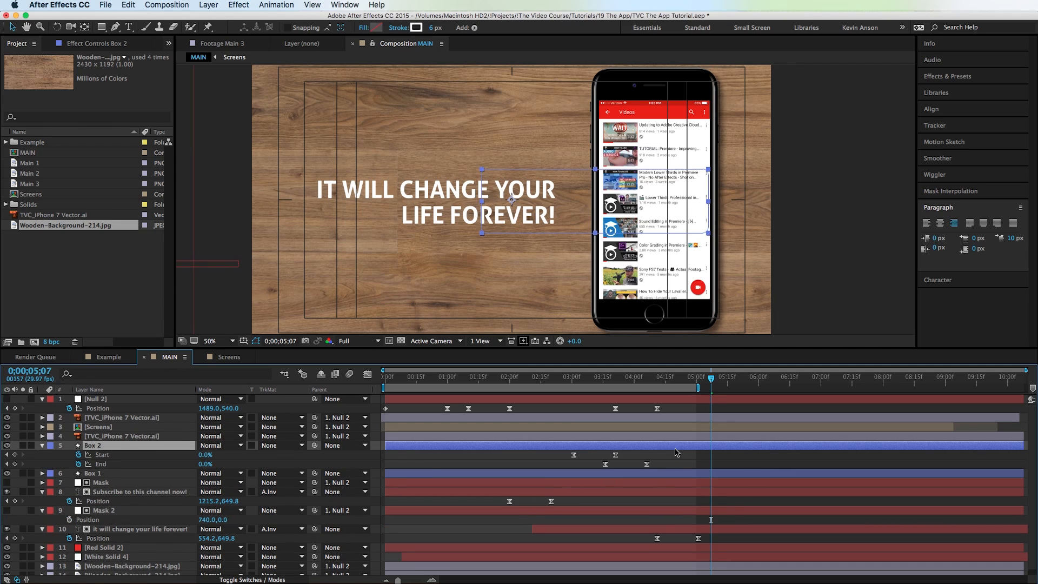
drag(676, 452, 779, 459)
drag(600, 221, 416, 192)
key(Return)
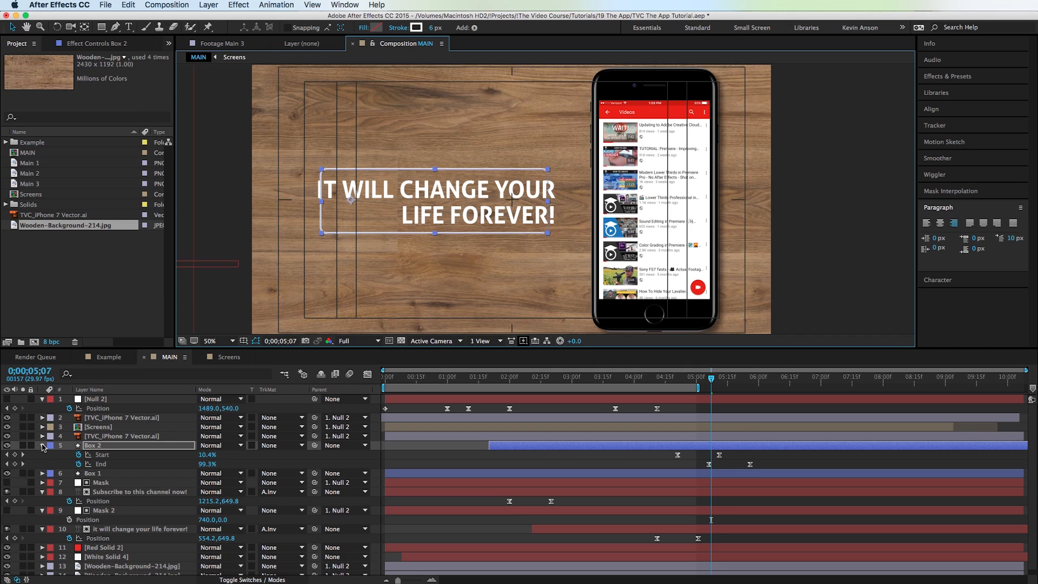
Reveal Box 2's Rectangle Path 1 size and unlink width from height.
click(43, 444)
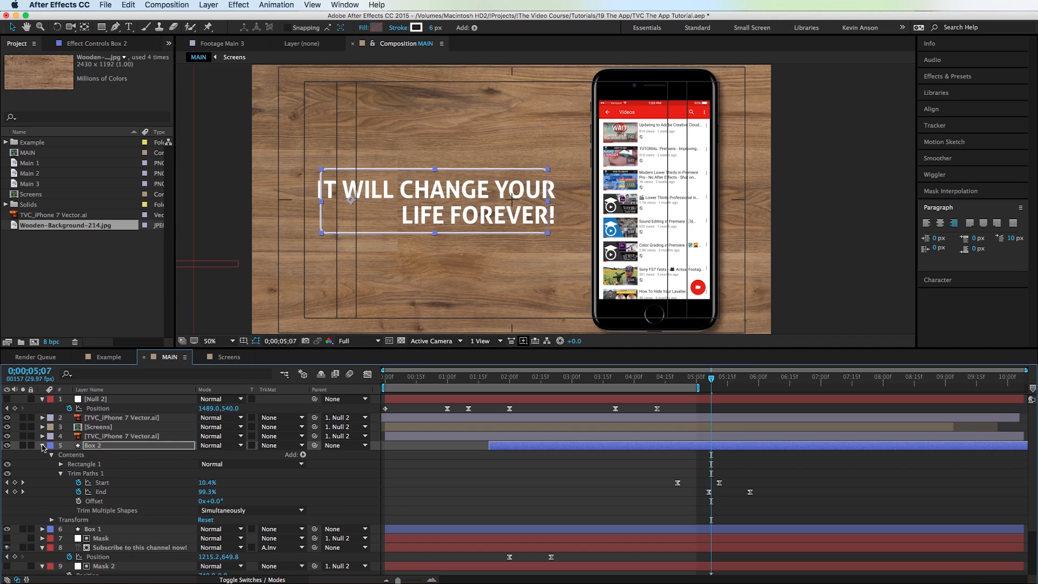
click(61, 473)
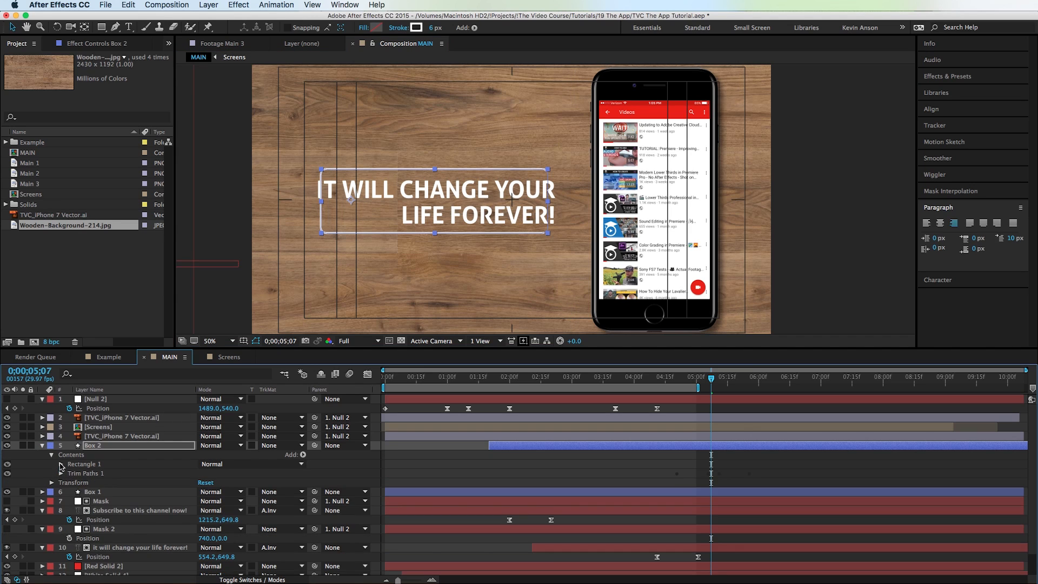
click(60, 464)
click(70, 473)
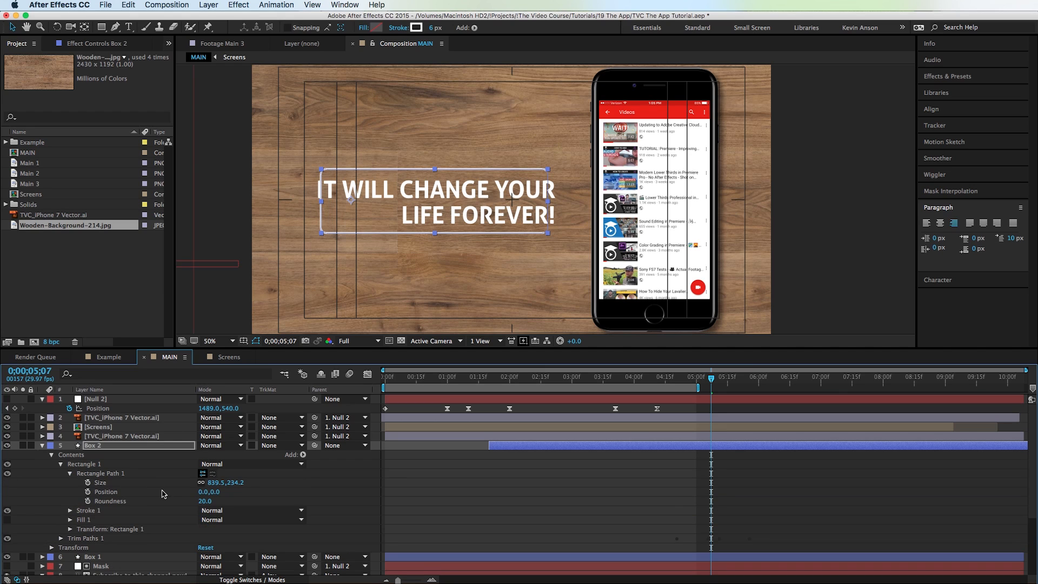
click(203, 482)
Widen the box from 839.5 to 939.5 so it frames the text, nudging it right.
drag(208, 488, 231, 477)
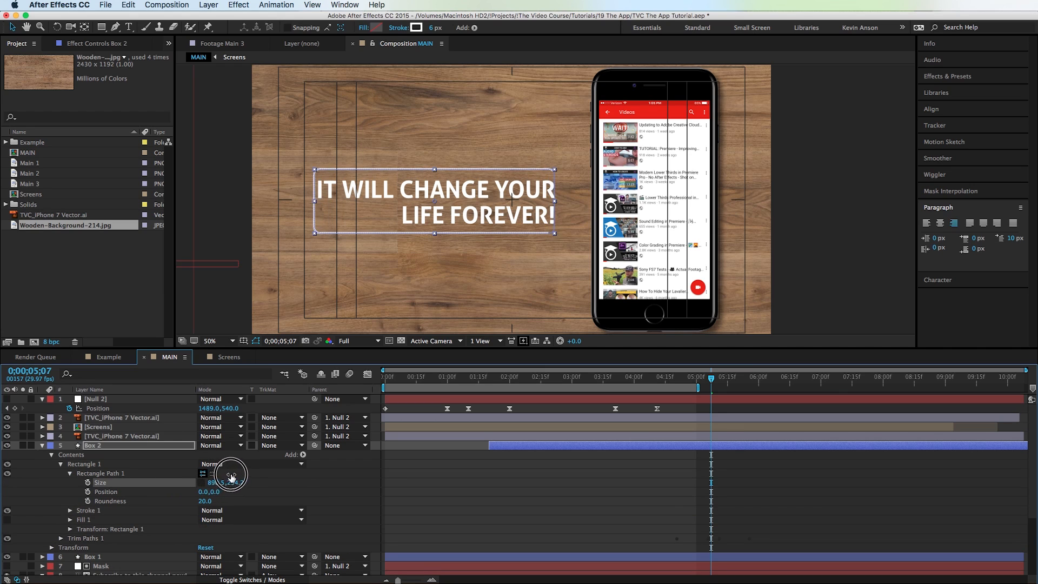
drag(231, 477, 248, 468)
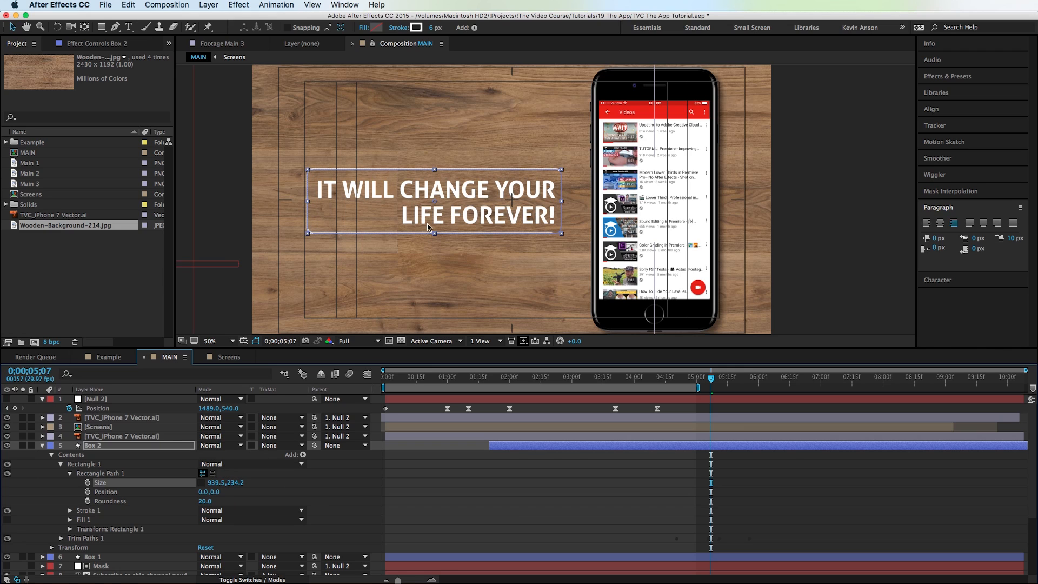
drag(439, 209, 444, 208)
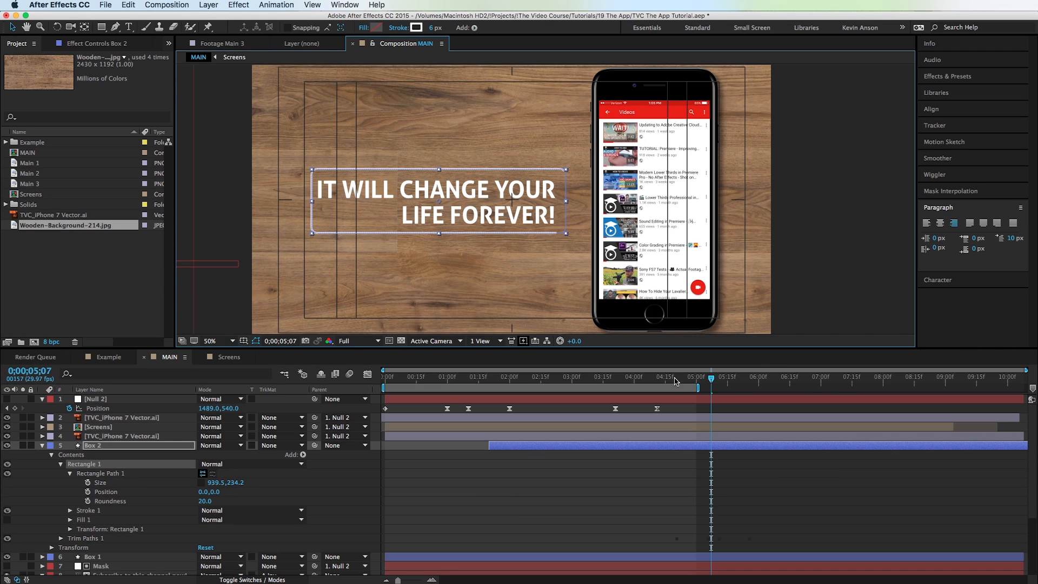
drag(675, 382, 686, 381)
mouse_move(700, 382)
mouse_down()
mouse_move(718, 386)
mouse_move(689, 381)
mouse_move(703, 386)
mouse_up()
key(F2)
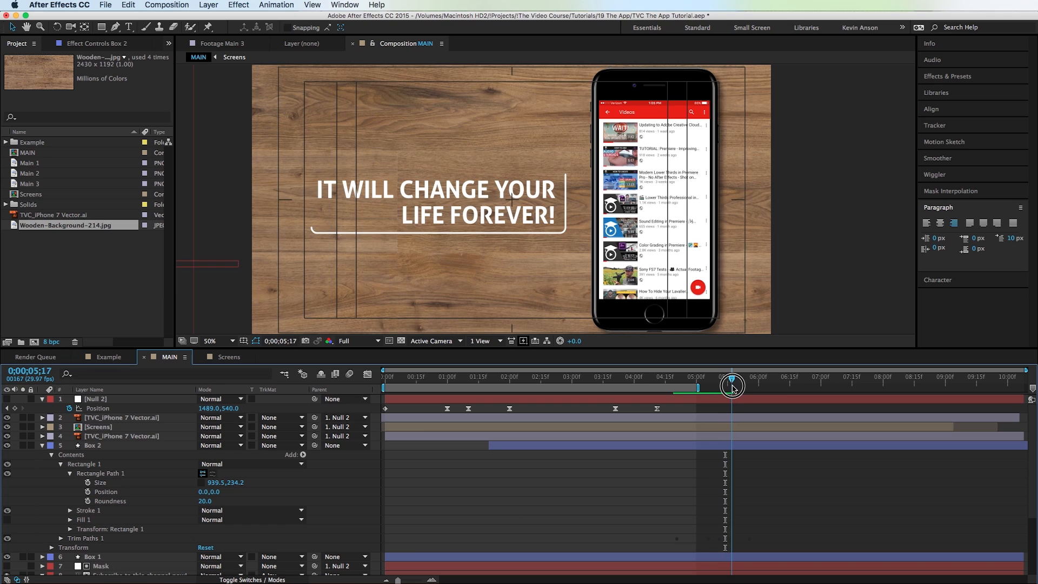
Collapse all layer properties and scrub to where the red line animates.
drag(732, 386, 625, 390)
key(ctrl+a)
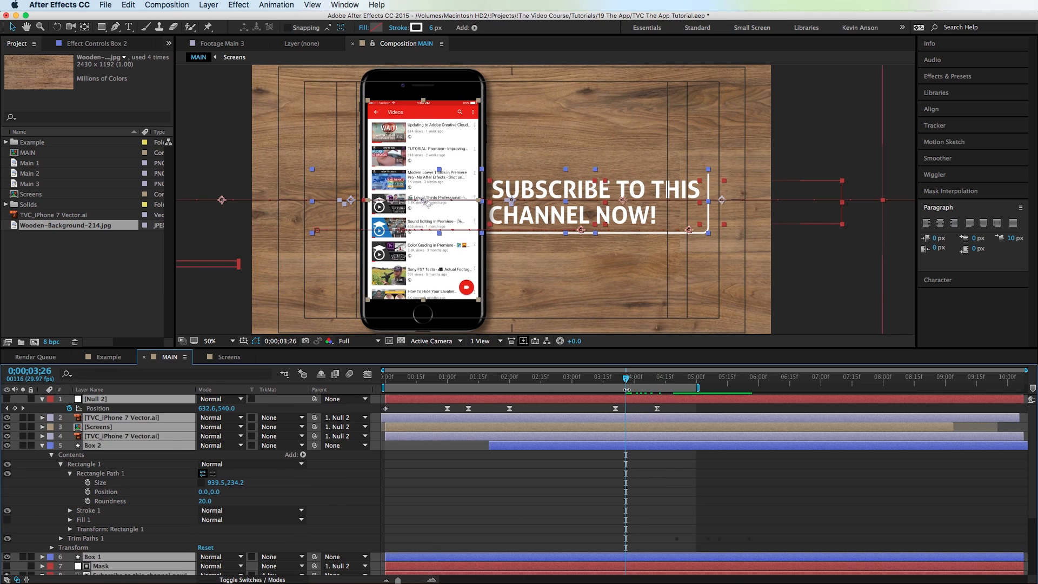
key(u)
key(u)
key(u)
click(571, 545)
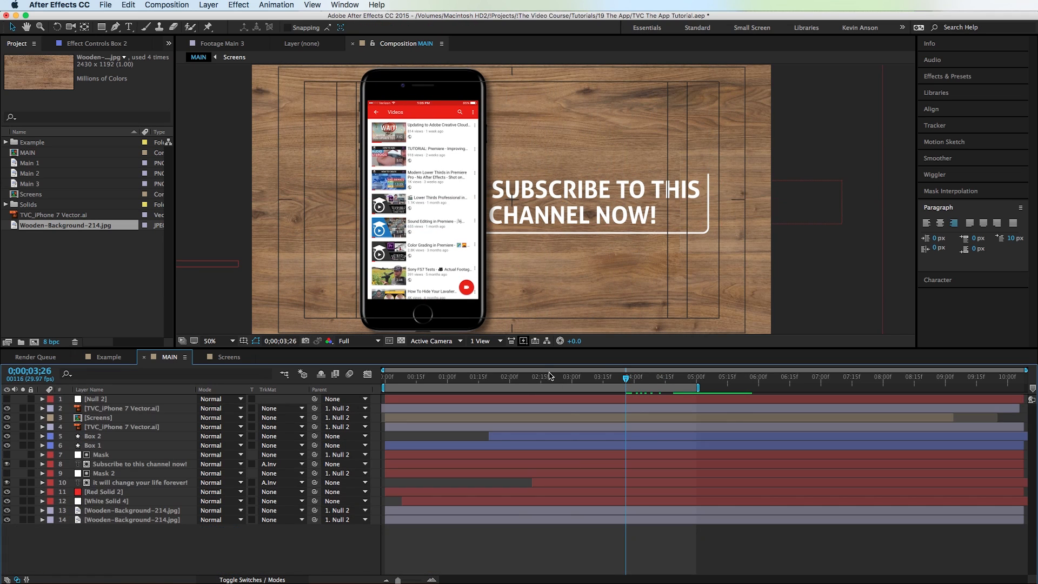
drag(524, 382, 507, 391)
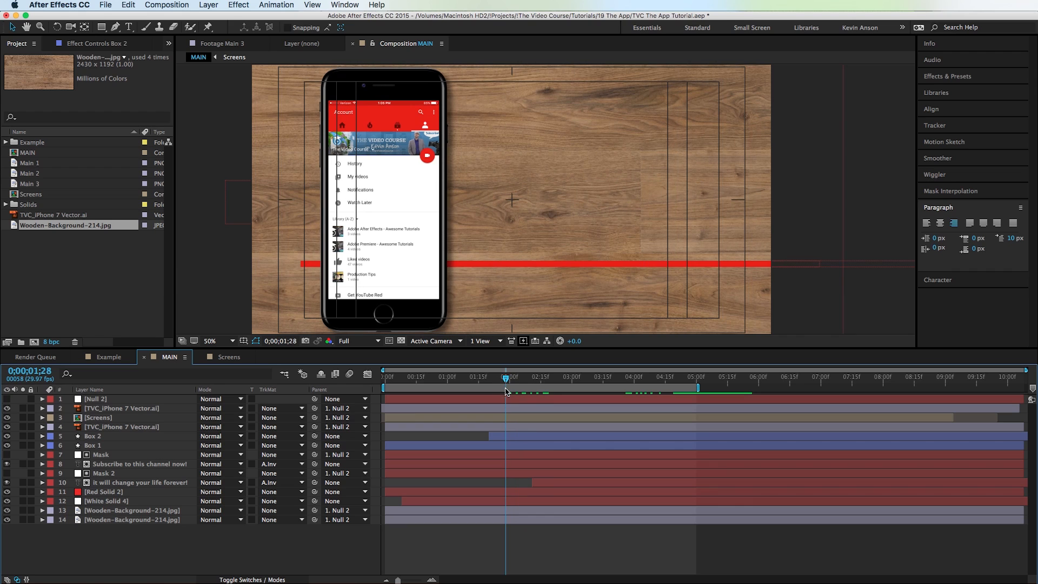
mouse_move(490, 381)
mouse_down()
mouse_move(554, 397)
mouse_move(519, 406)
mouse_up()
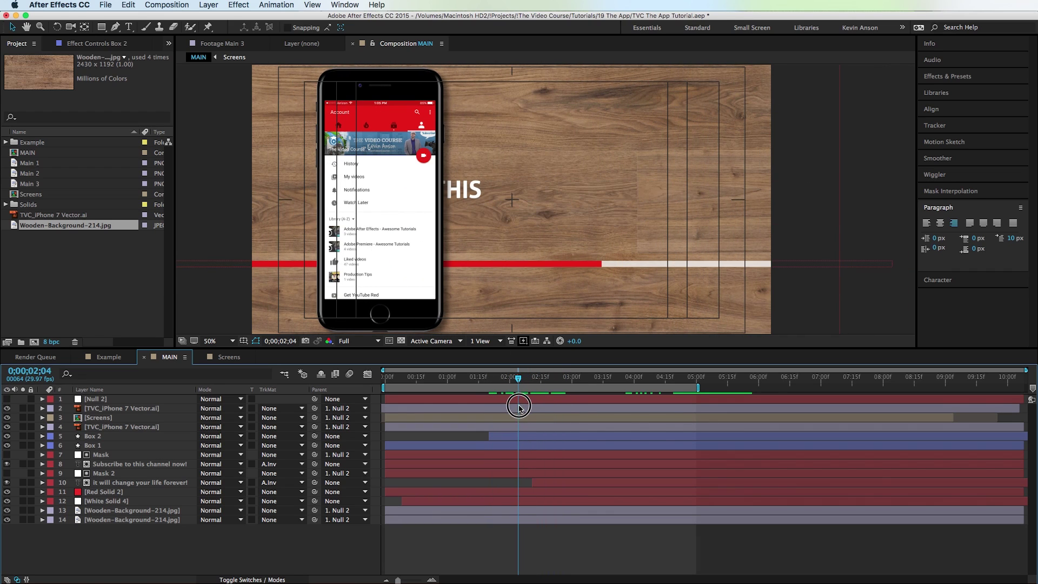
Precompose Red Solid 2 and White Solid 4 into a composition named Flare.
click(106, 503)
shift+click(107, 492)
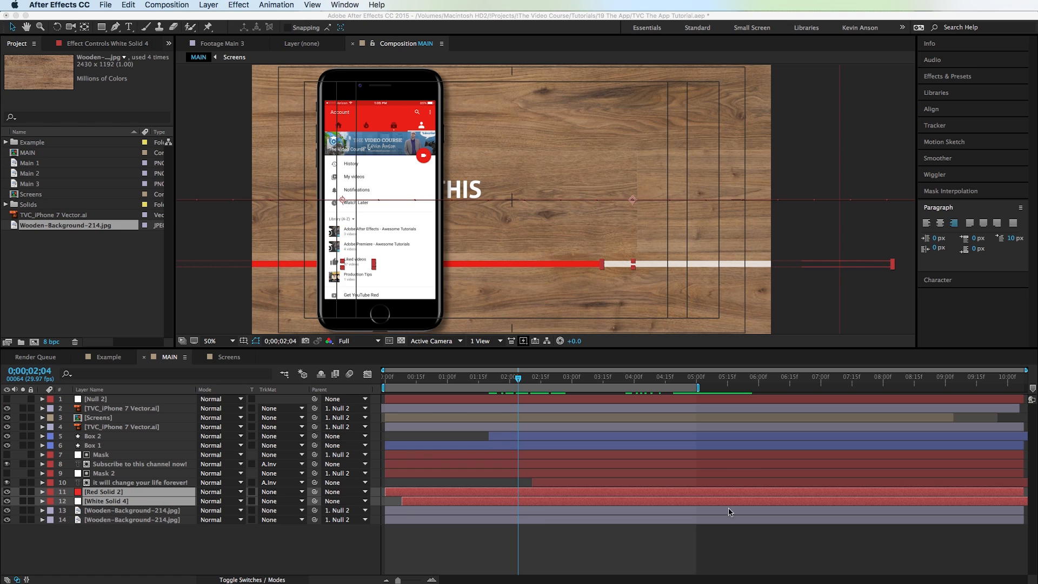
key(ctrl+shift+c)
drag(431, 342, 542, 261)
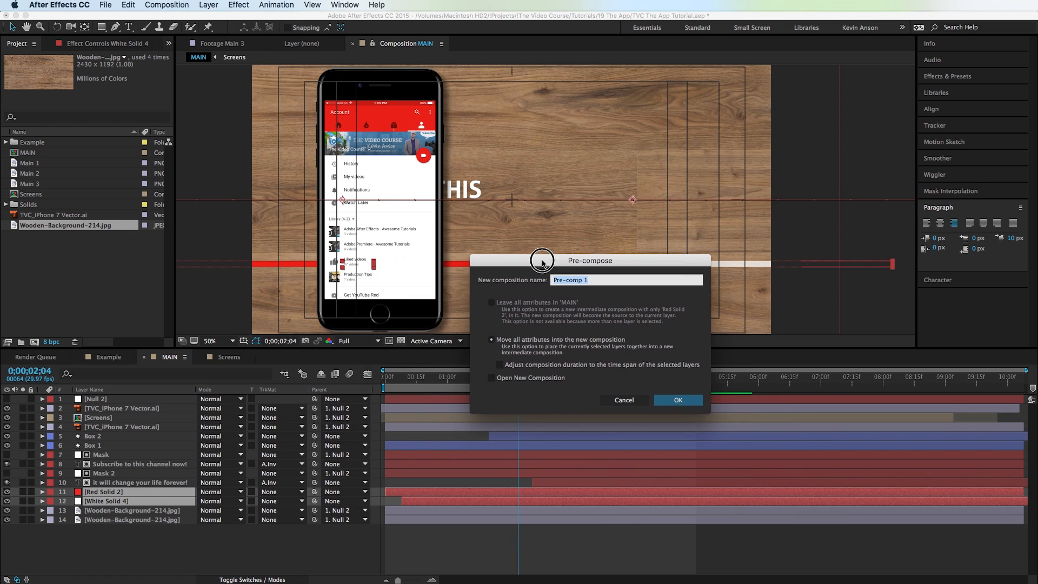
text(Flare)
key(Return)
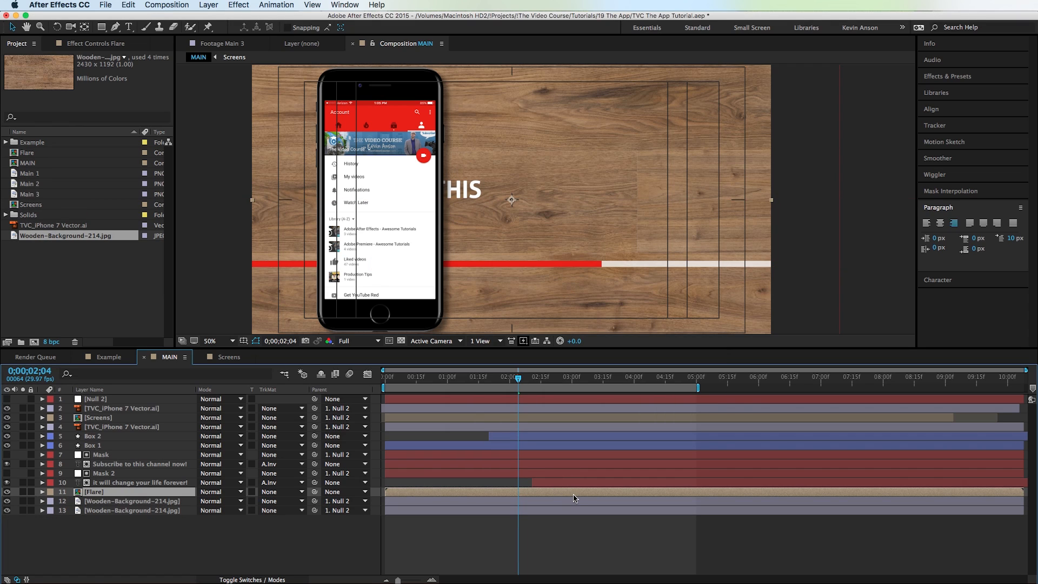
Duplicate the Flare layer and start the copy later, after the subscribe title completes.
key(ctrl+d)
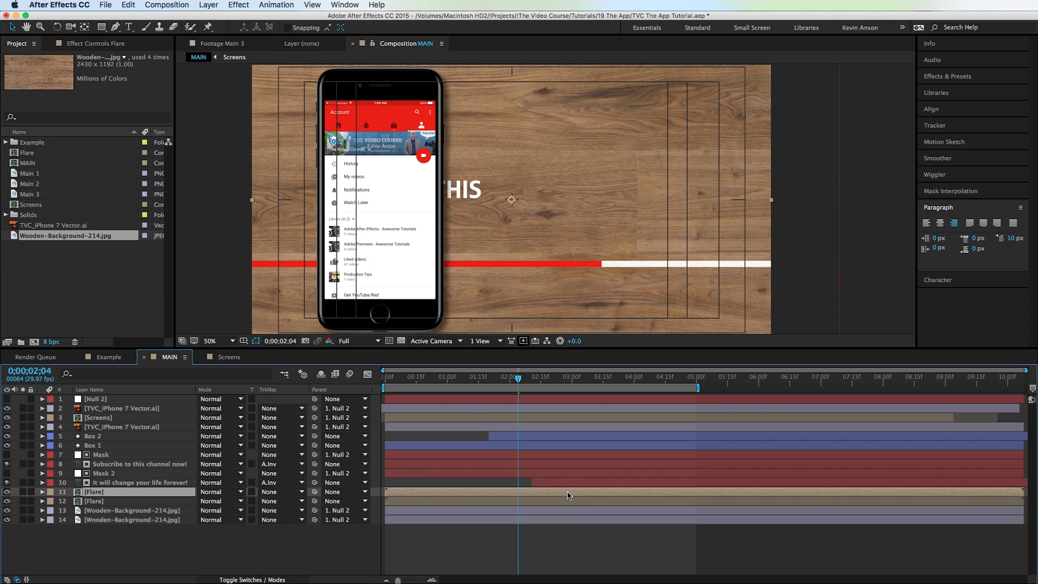
drag(614, 381, 572, 389)
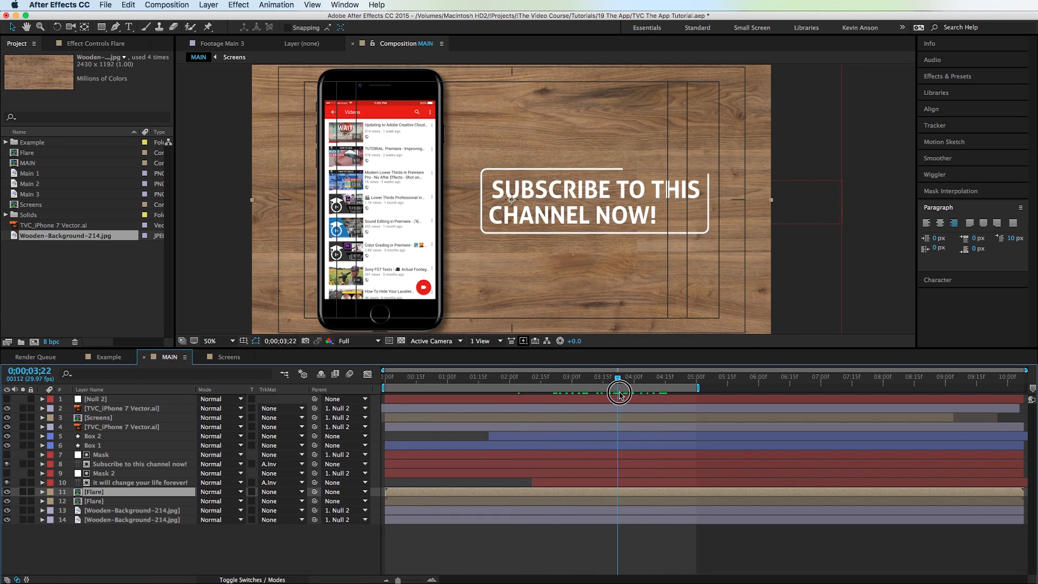
drag(572, 390, 625, 394)
drag(683, 495, 726, 498)
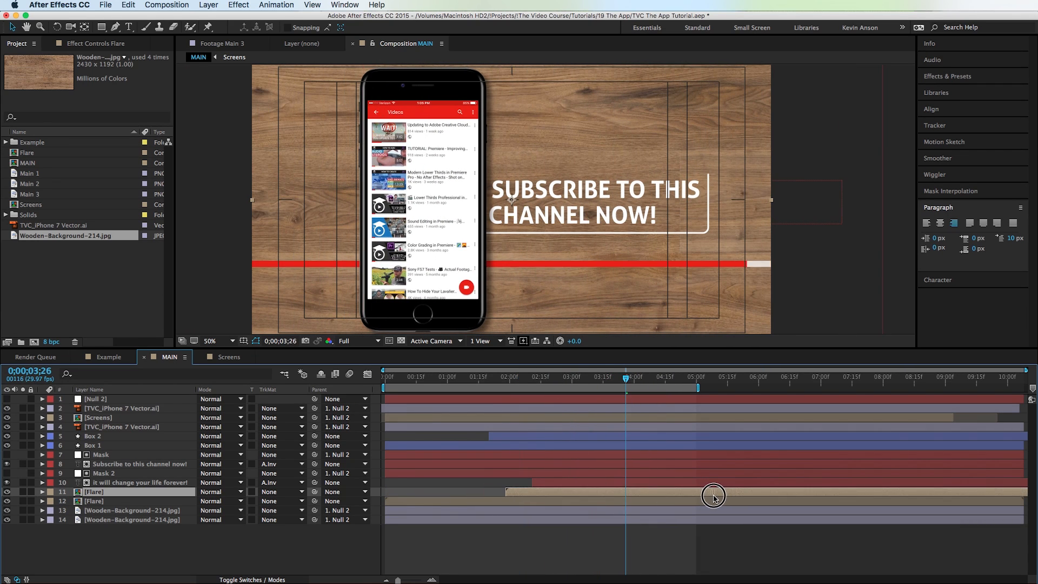
Set the copy's Scale to -100,100% so the line sweeps from the opposite side.
key(s)
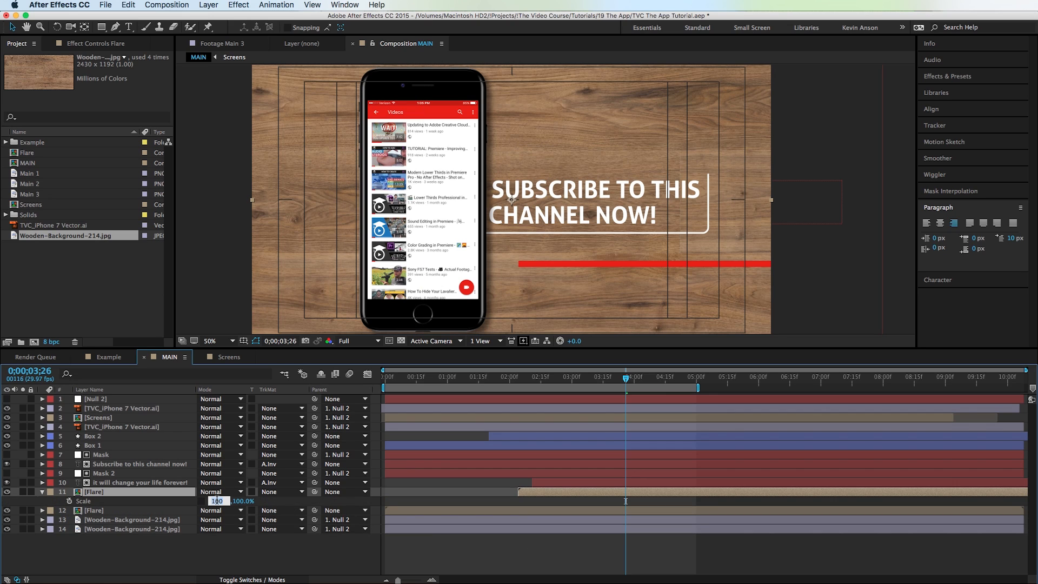
text(-100)
key(Return)
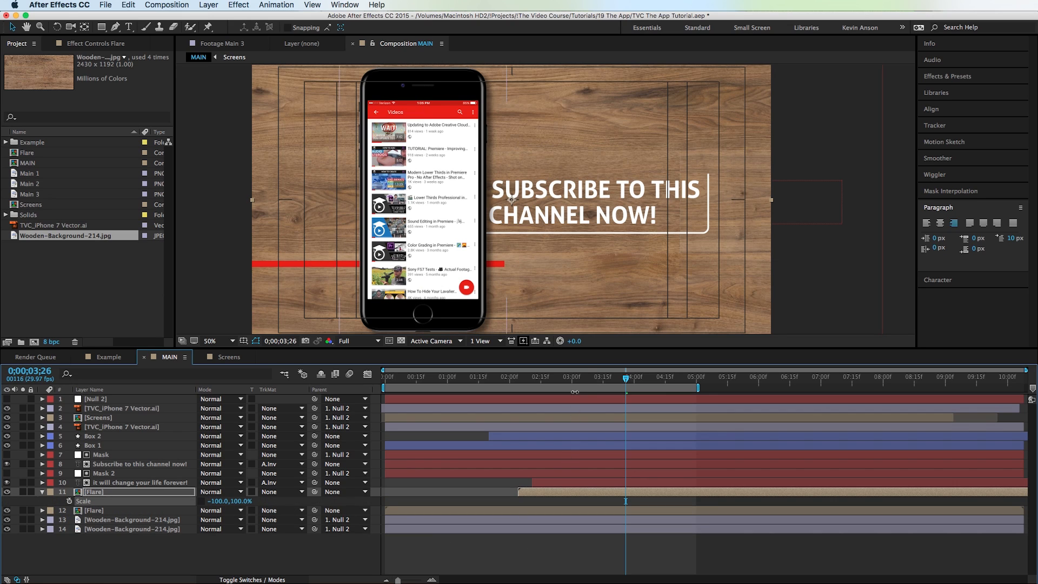
drag(582, 380, 631, 385)
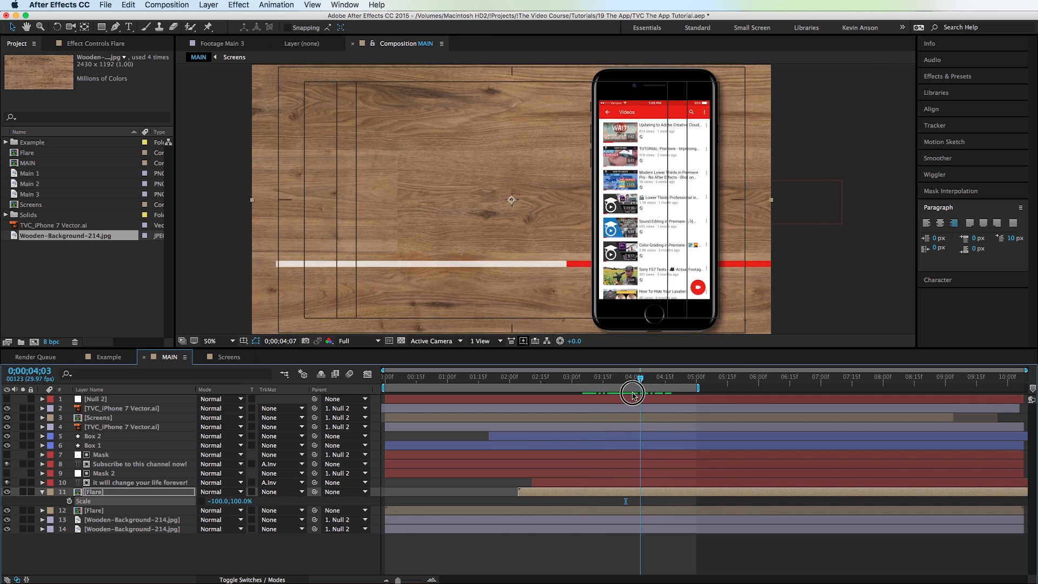
mouse_move(630, 382)
mouse_down()
mouse_move(570, 402)
mouse_move(625, 408)
mouse_move(630, 392)
mouse_move(702, 421)
mouse_up()
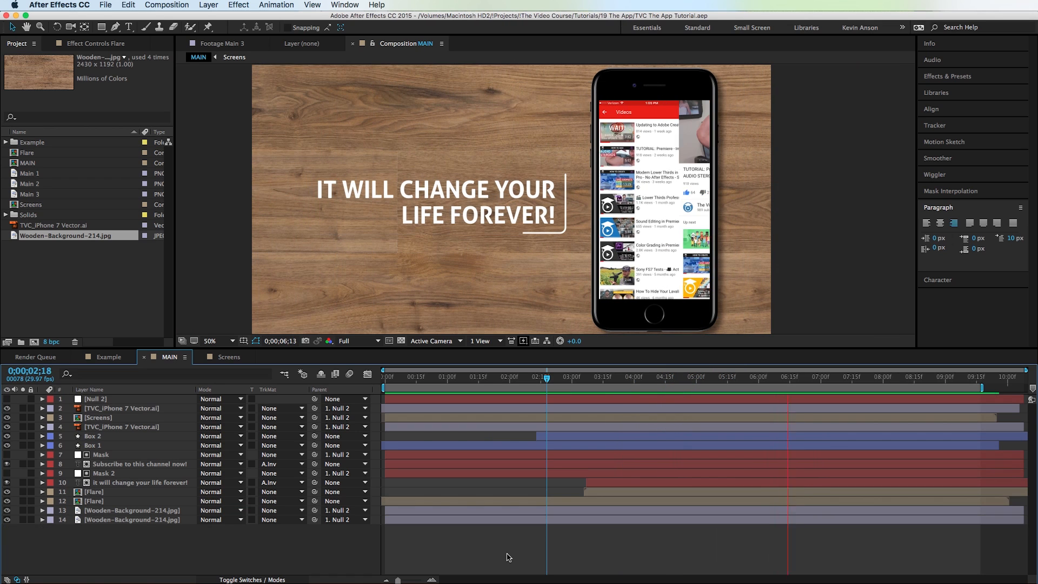